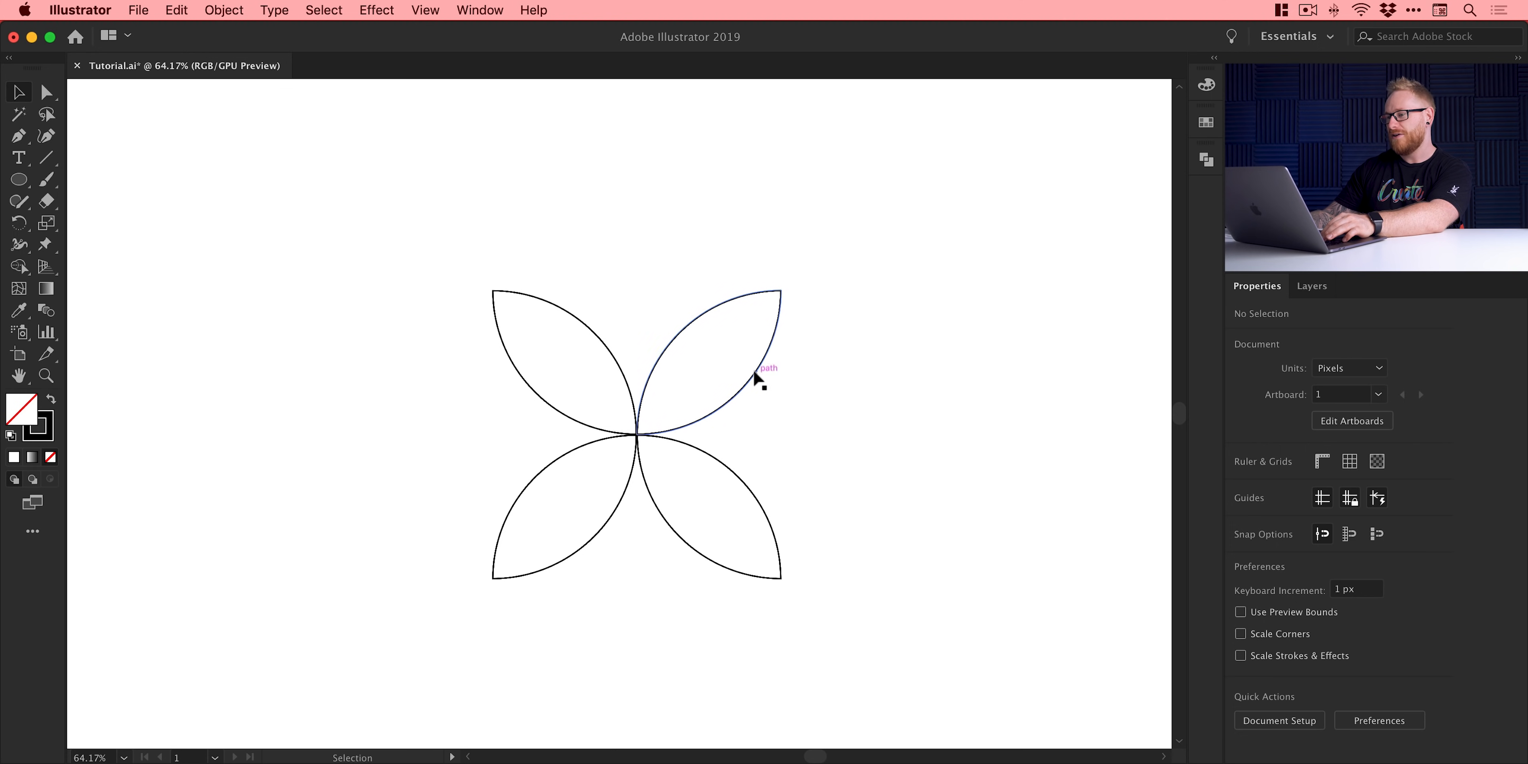
- Select all four outlined petals of the shape and copy them
left_click(758, 373)
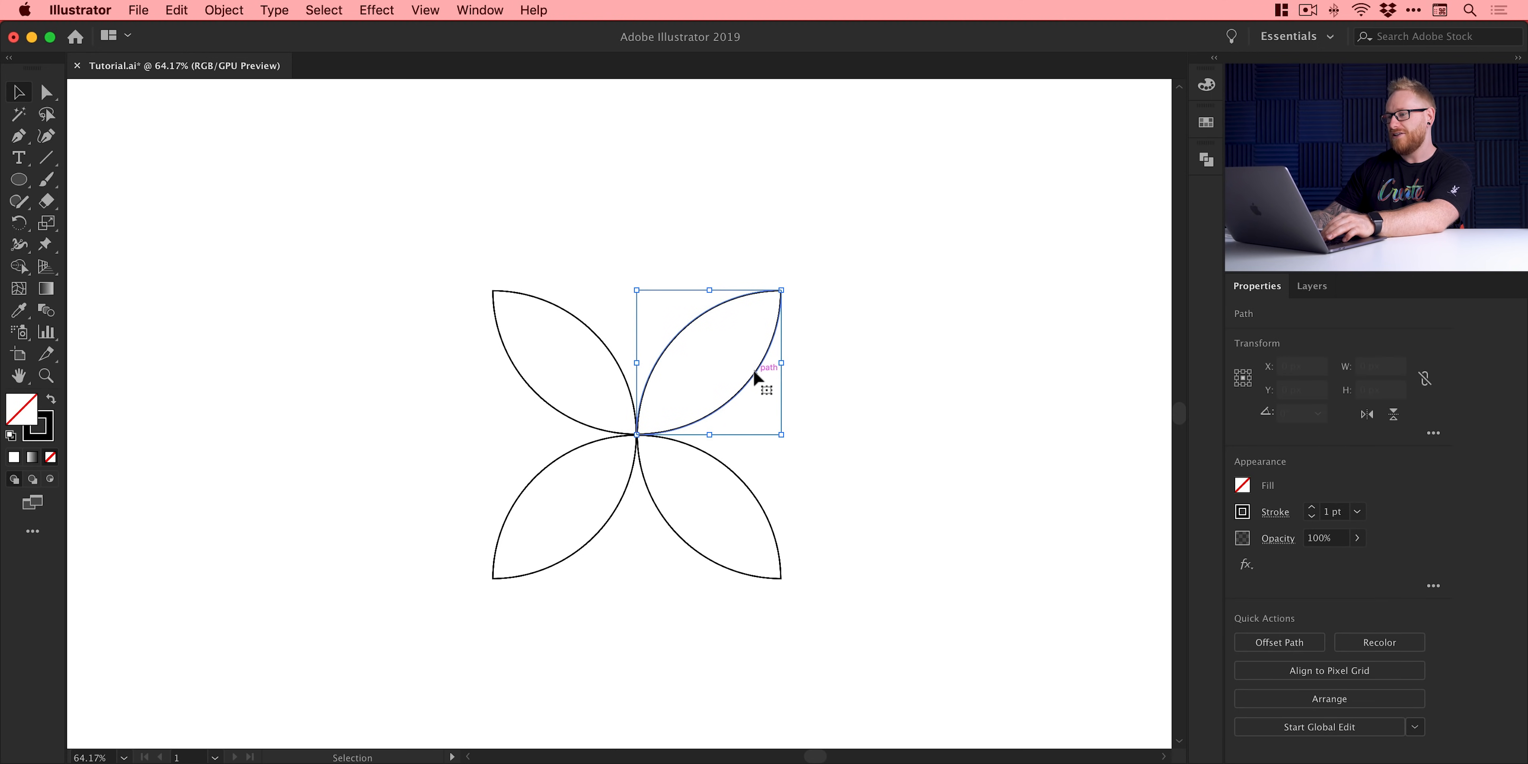
left_click(562, 308, "shift")
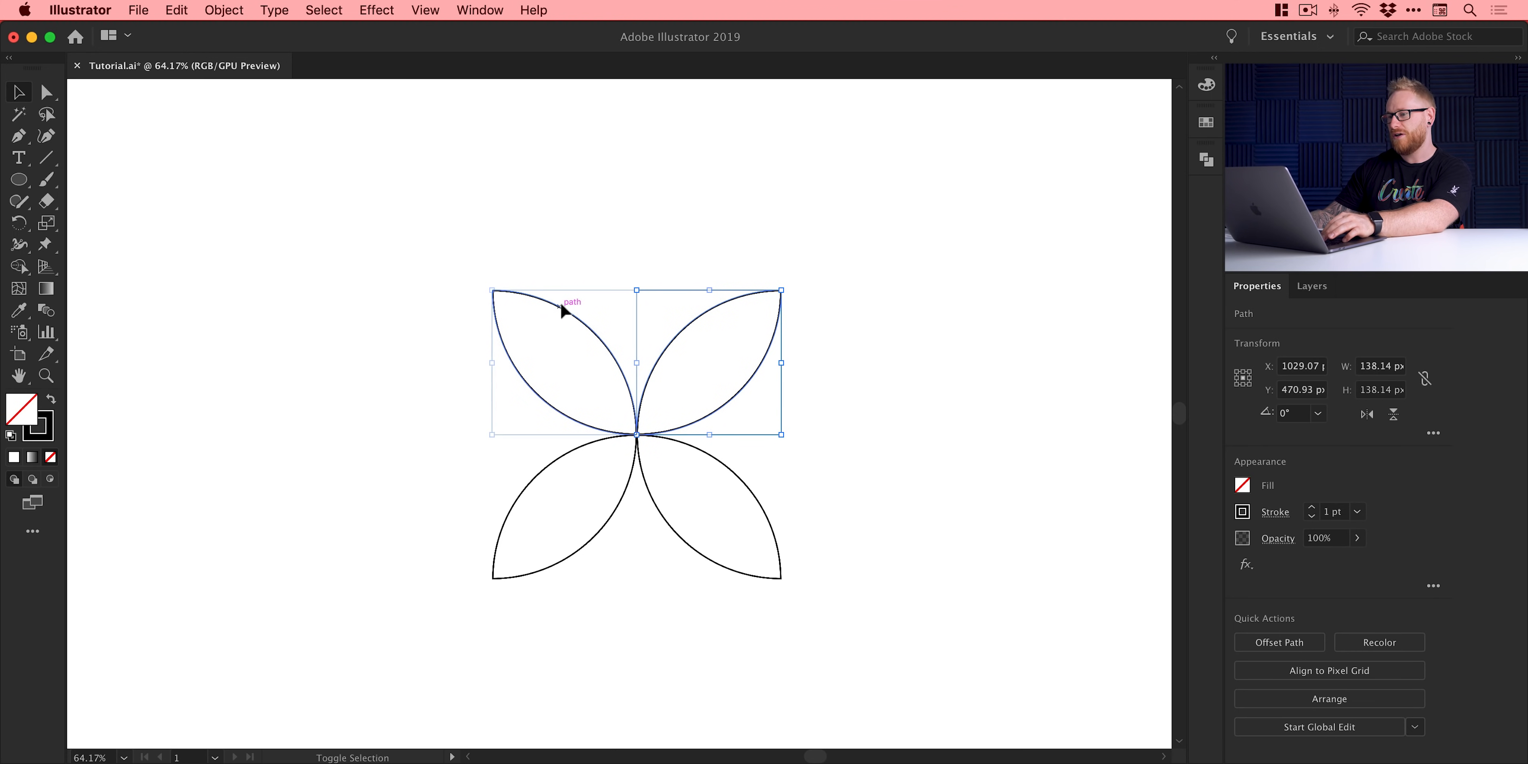
left_click(535, 481, "shift")
left_click(679, 492, "shift")
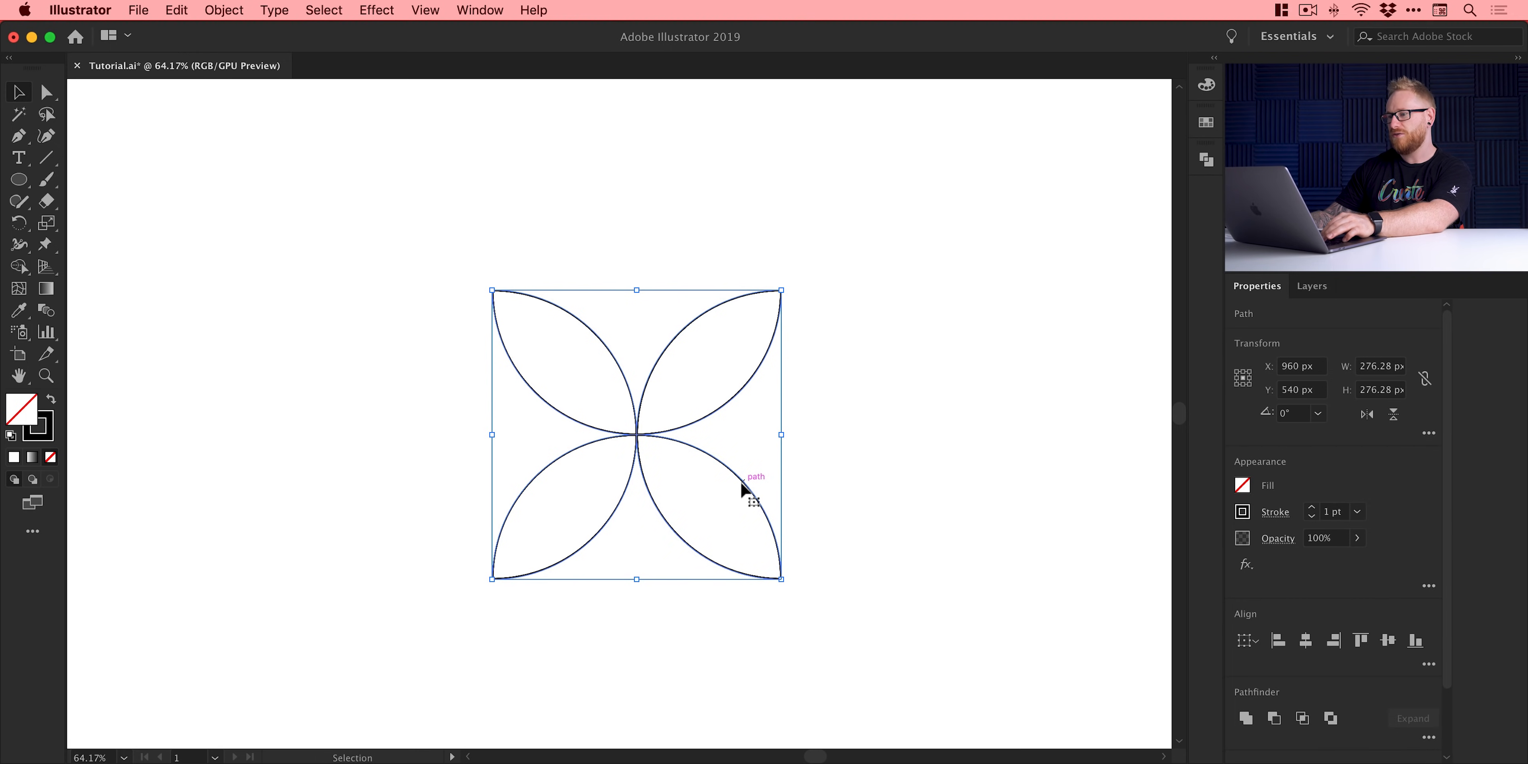
left_click(177, 10)
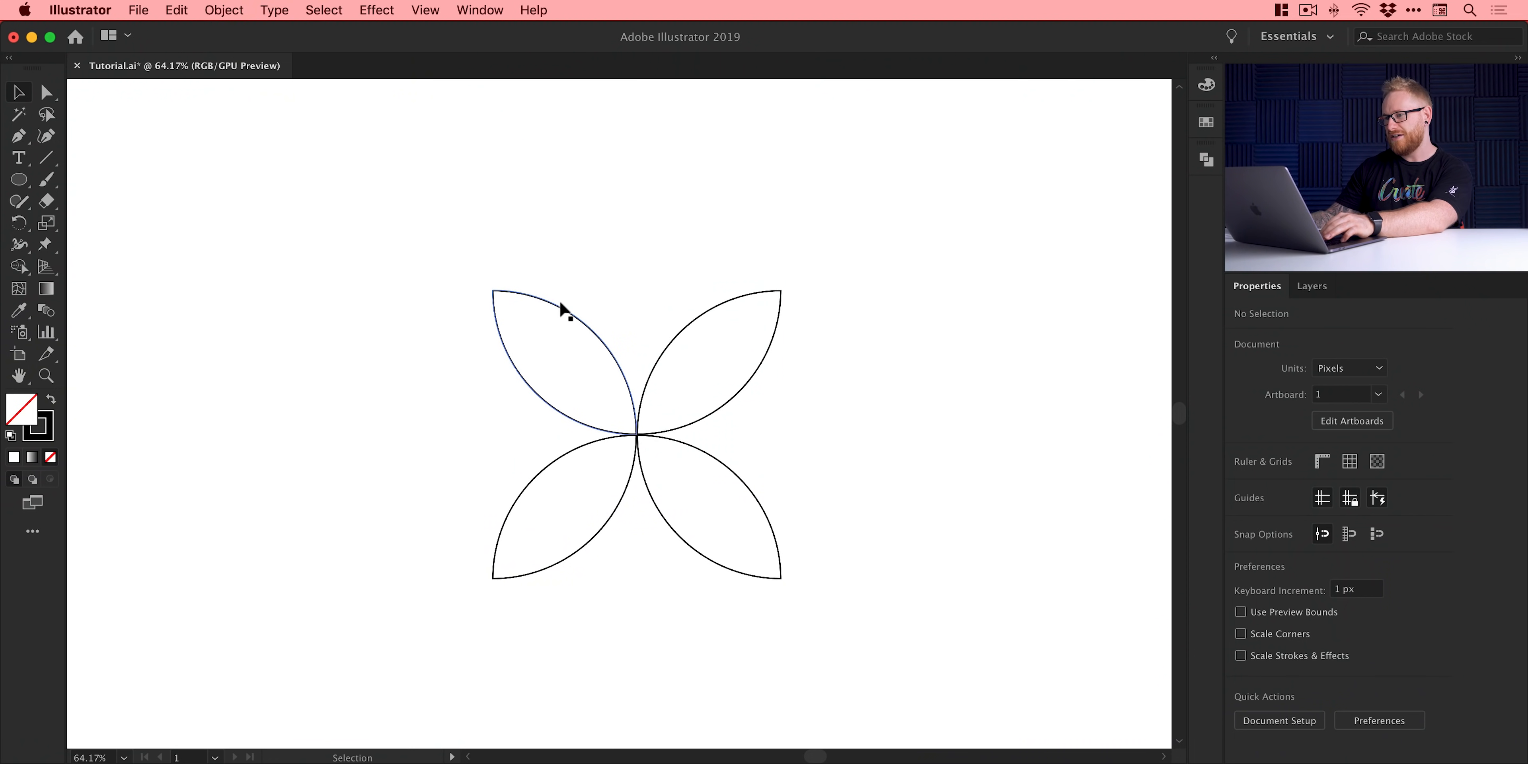
- Move the overlapping petals away from their shared centre one by one to separate the duplicates stacked beneath them
left_click(559, 308)
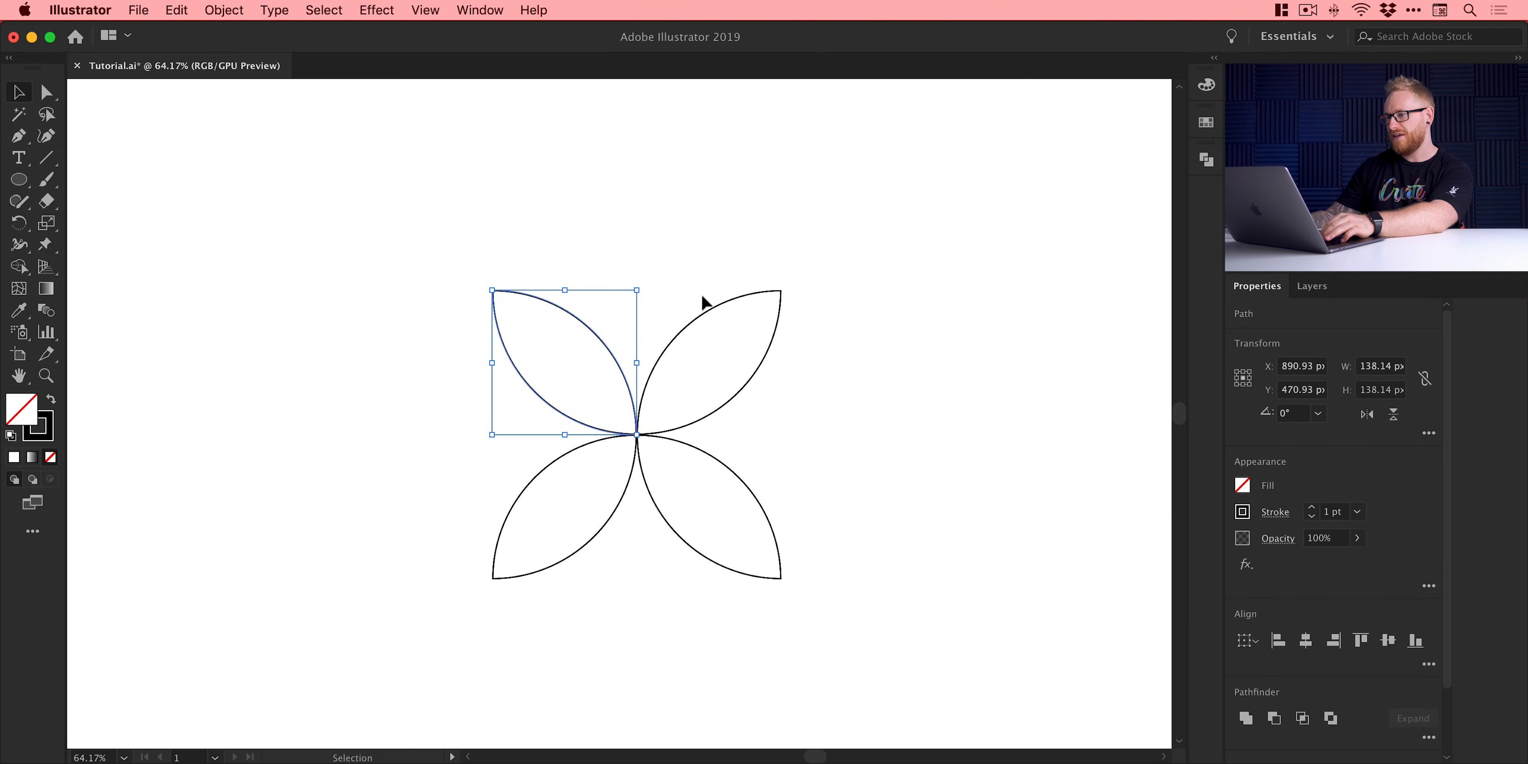
left_click(715, 308)
left_click_drag(522, 293, 315, 187)
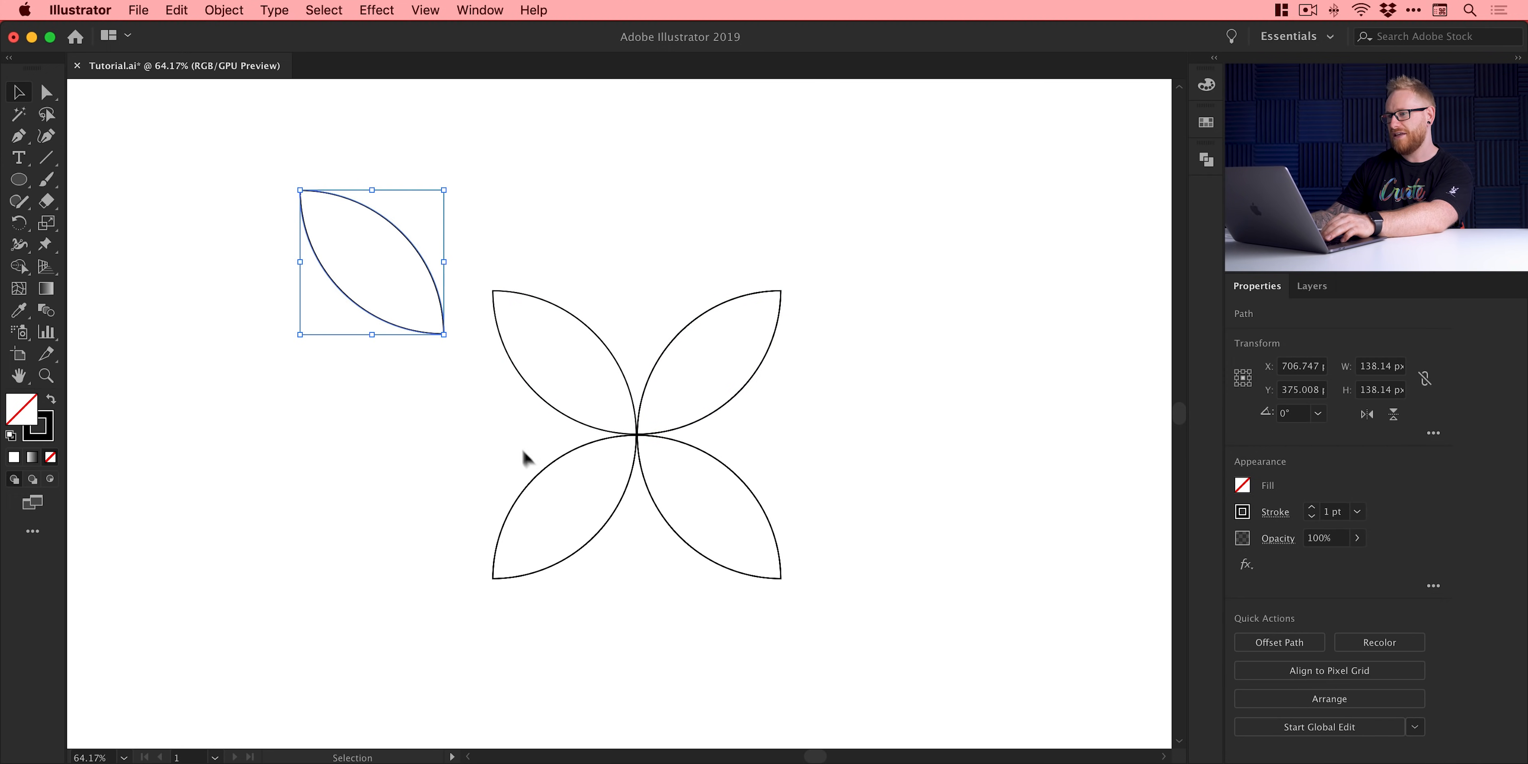
left_click_drag(525, 475, 440, 516)
left_click_drag(771, 487, 857, 487)
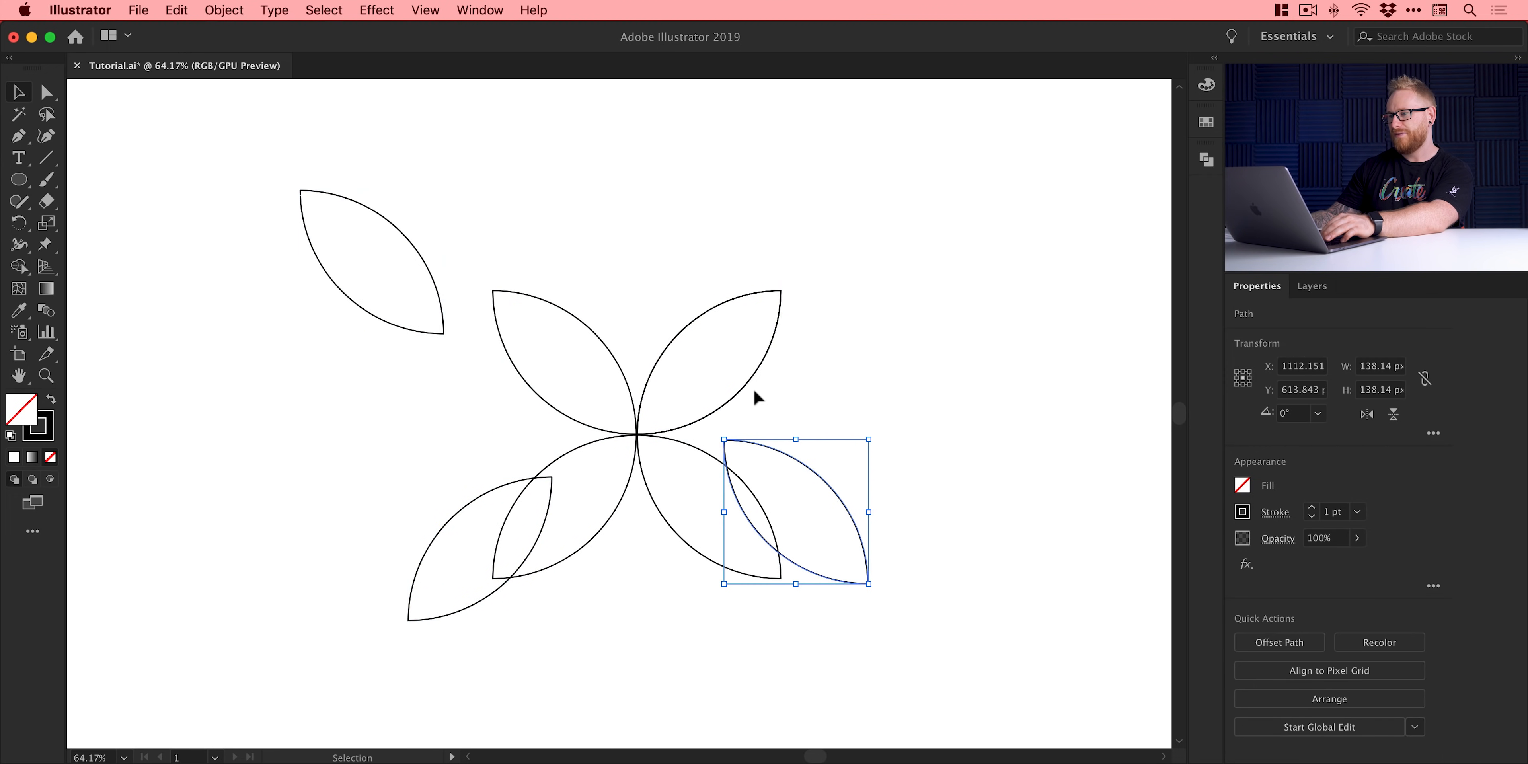
left_click(750, 386)
left_click_drag(741, 392, 829, 366)
left_click_drag(610, 350, 602, 277)
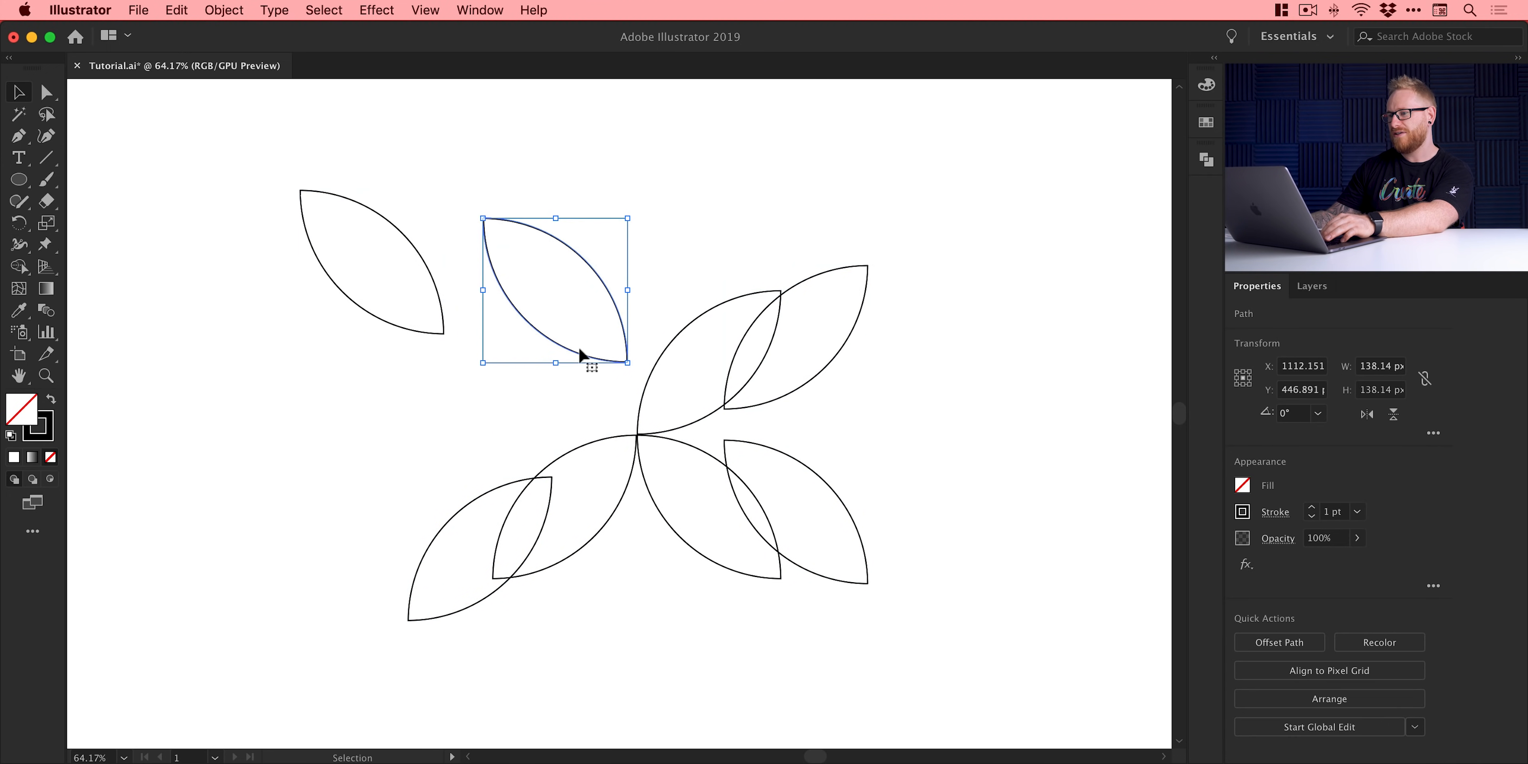
left_click_drag(601, 538, 583, 611)
left_click_drag(675, 538, 668, 595)
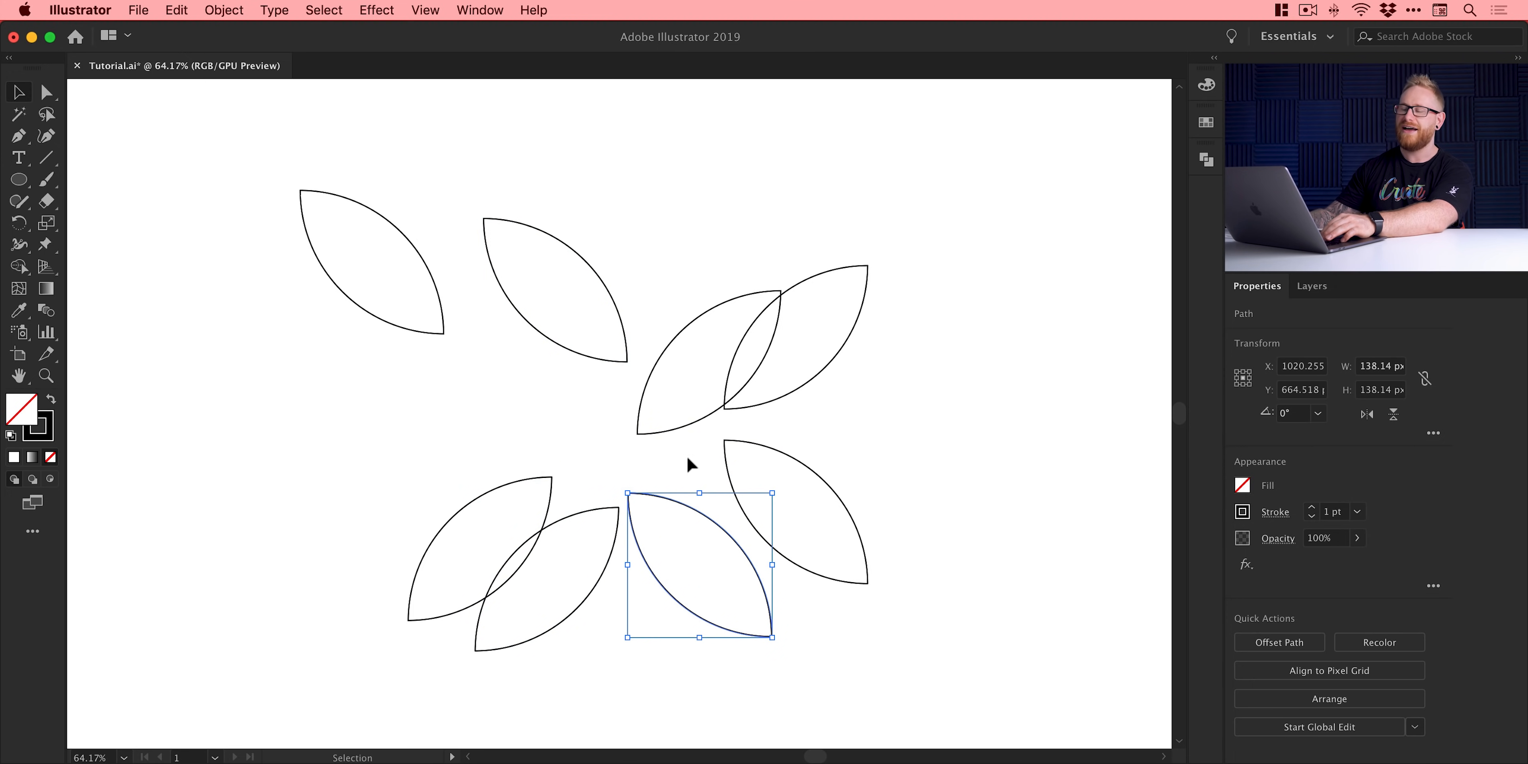
- Replace all scattered petals with the copied four pasted in place, and swap their stroke and fill to make them solid black
left_click_drag(251, 143, 967, 699)
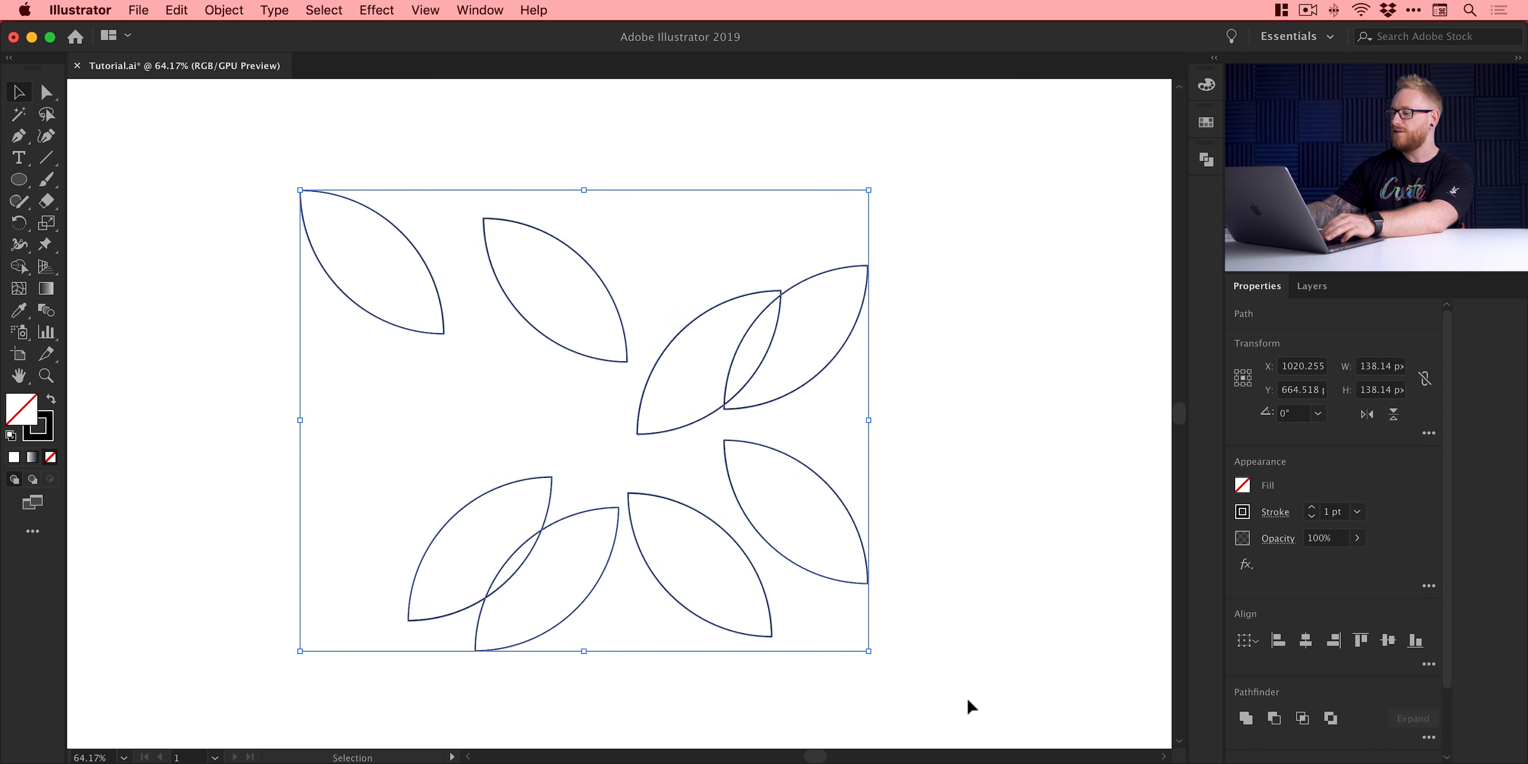
key("Delete")
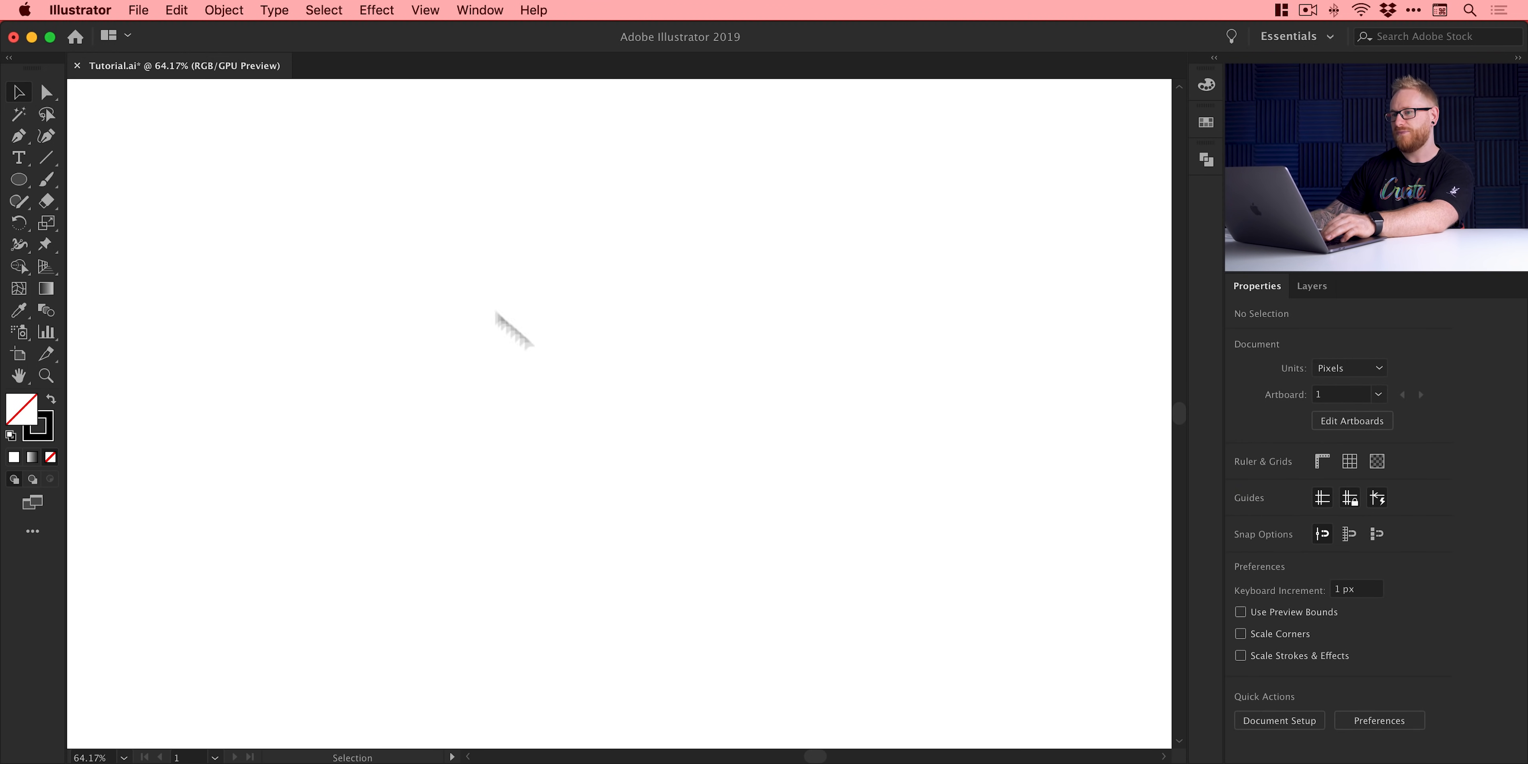
left_click(177, 9)
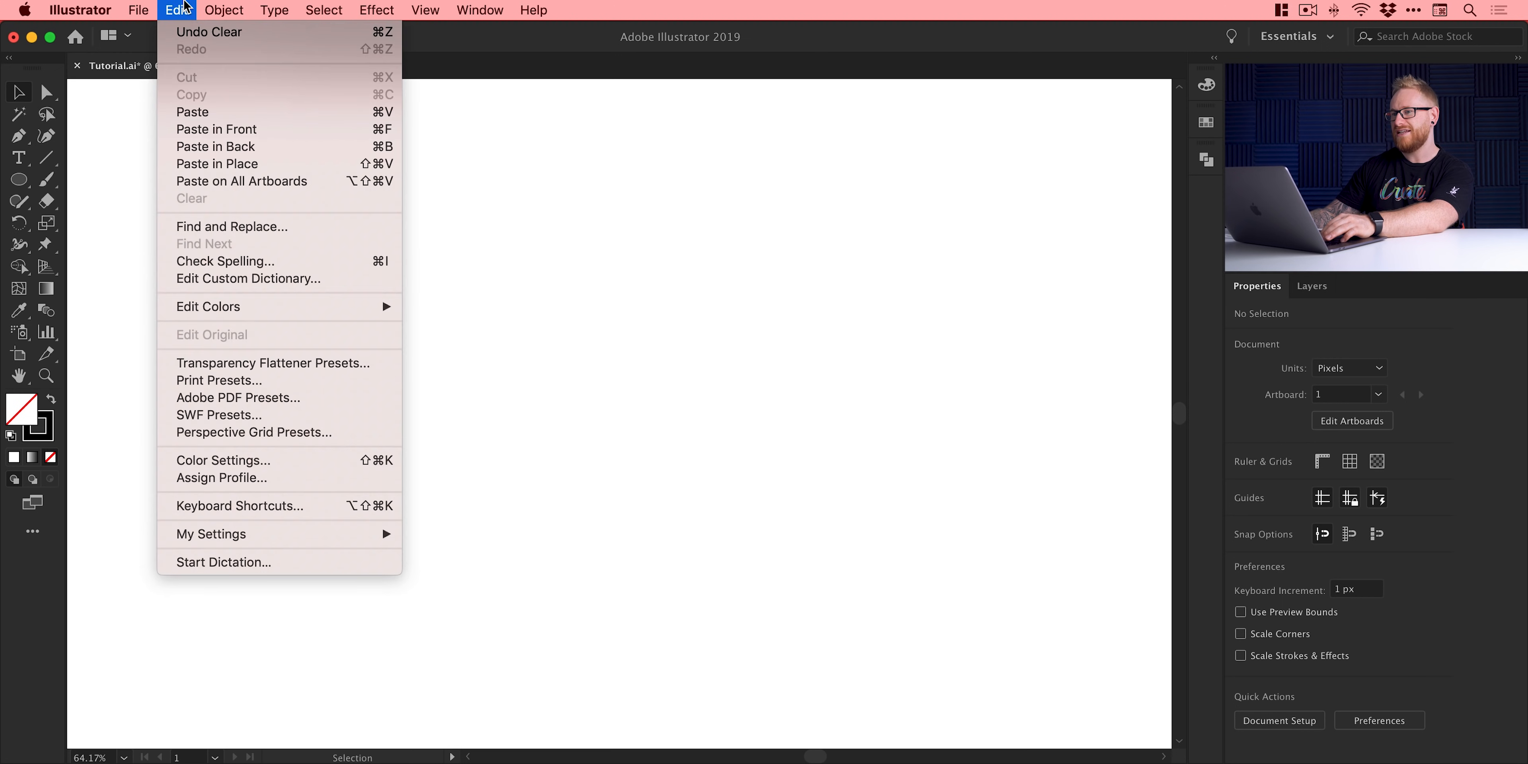
left_click(197, 164)
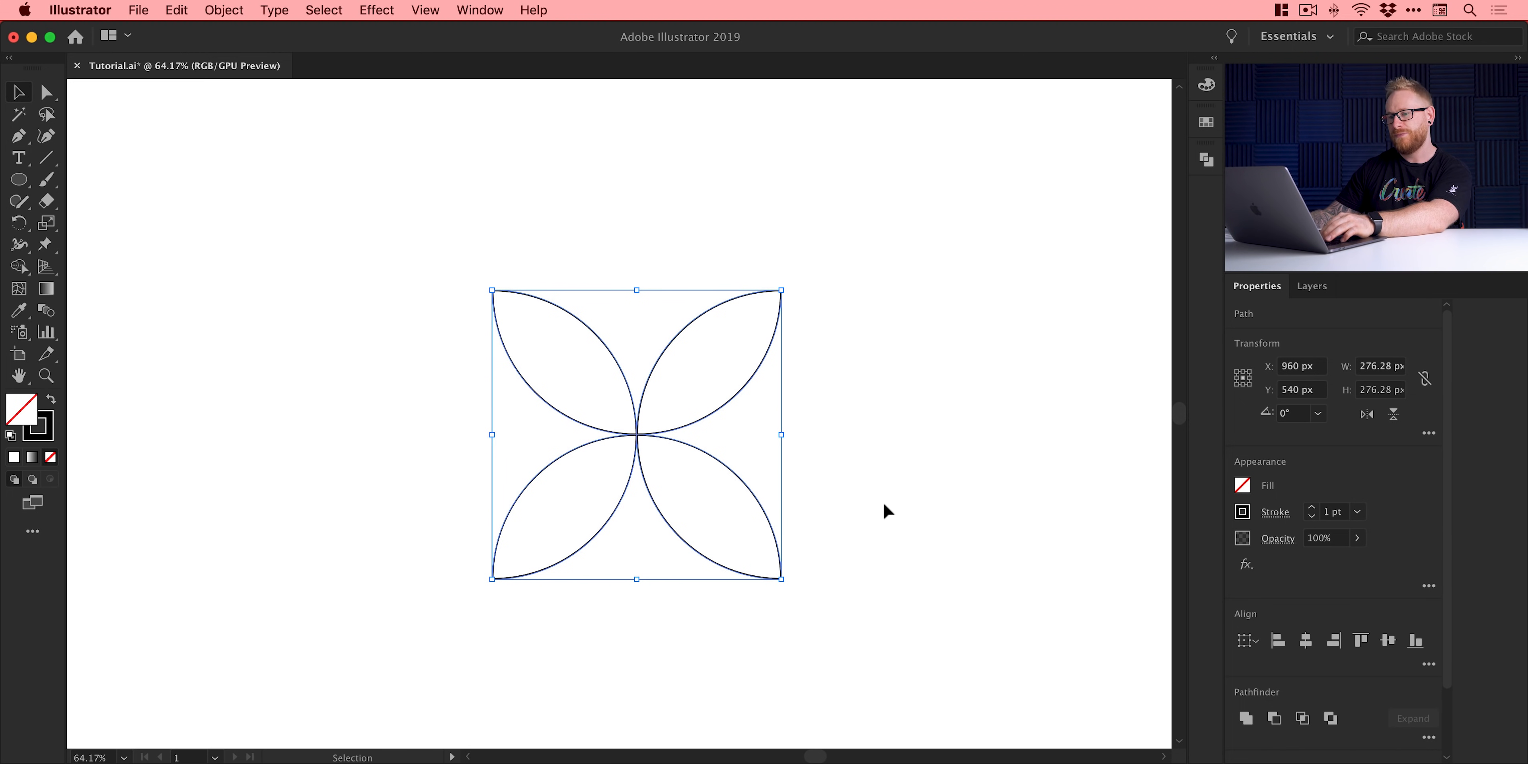
left_click(50, 402)
left_click(302, 379)
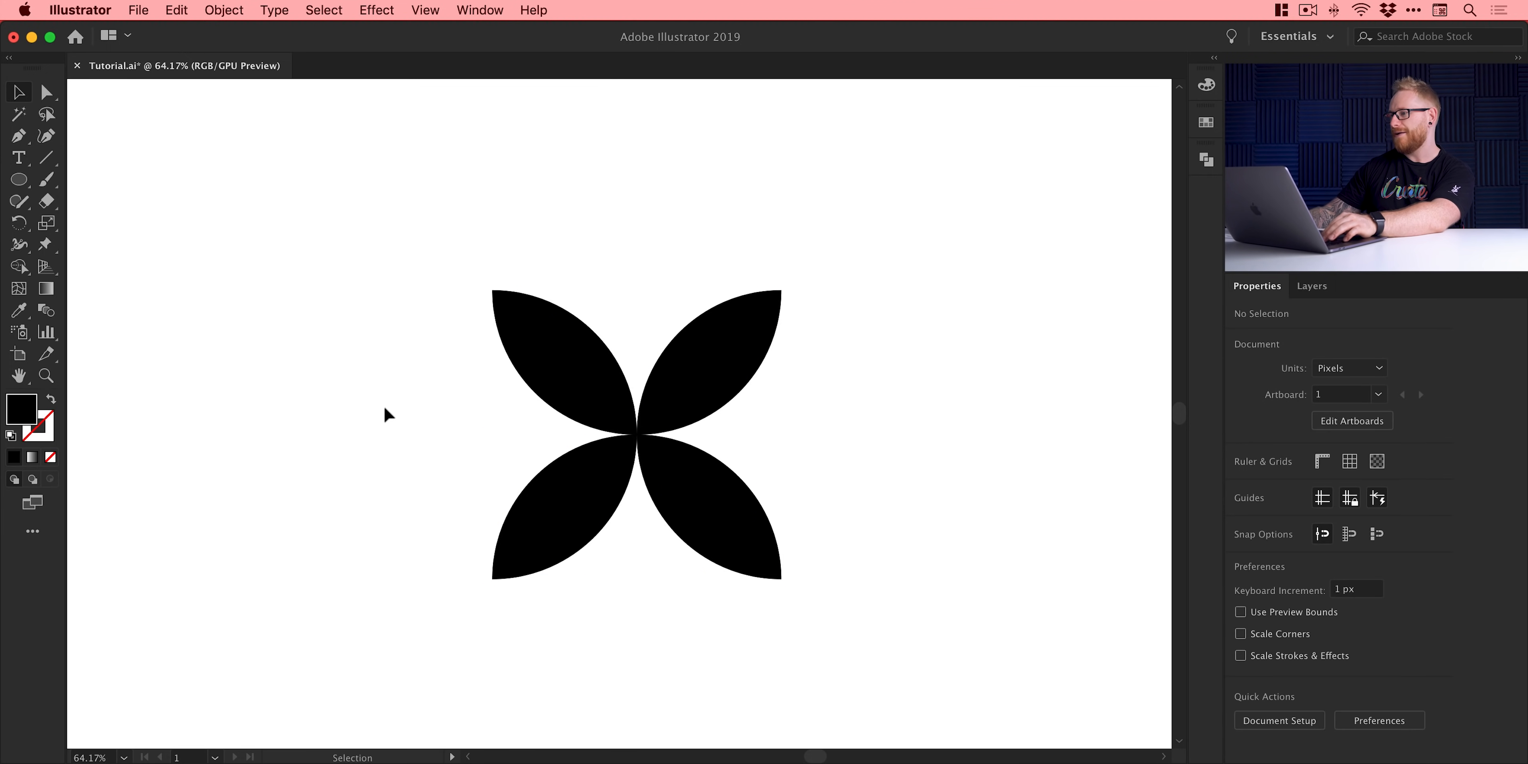
- Make the RGB Magenta swatch a global colour
left_click(1203, 123)
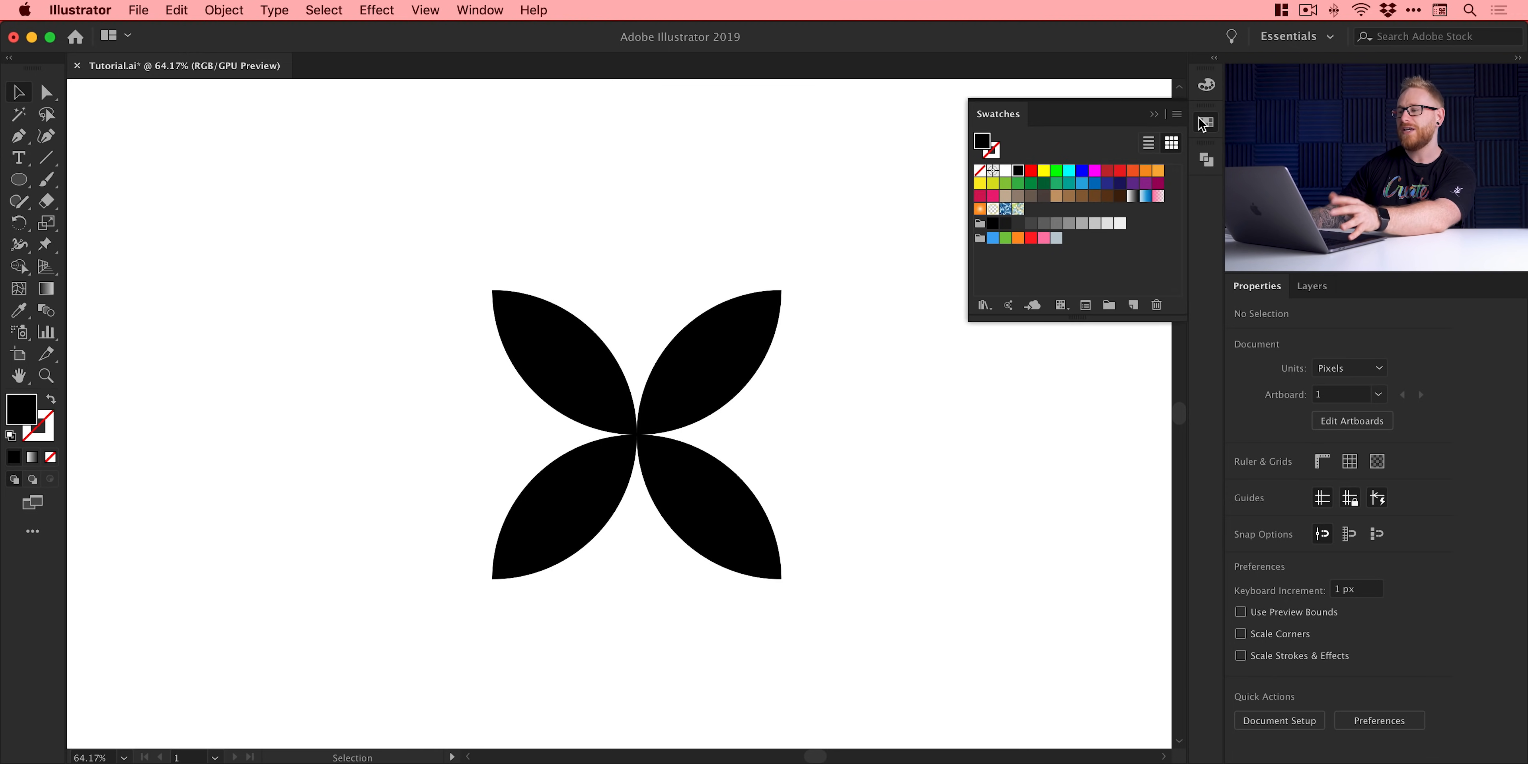
left_click(1203, 123)
left_click(480, 10)
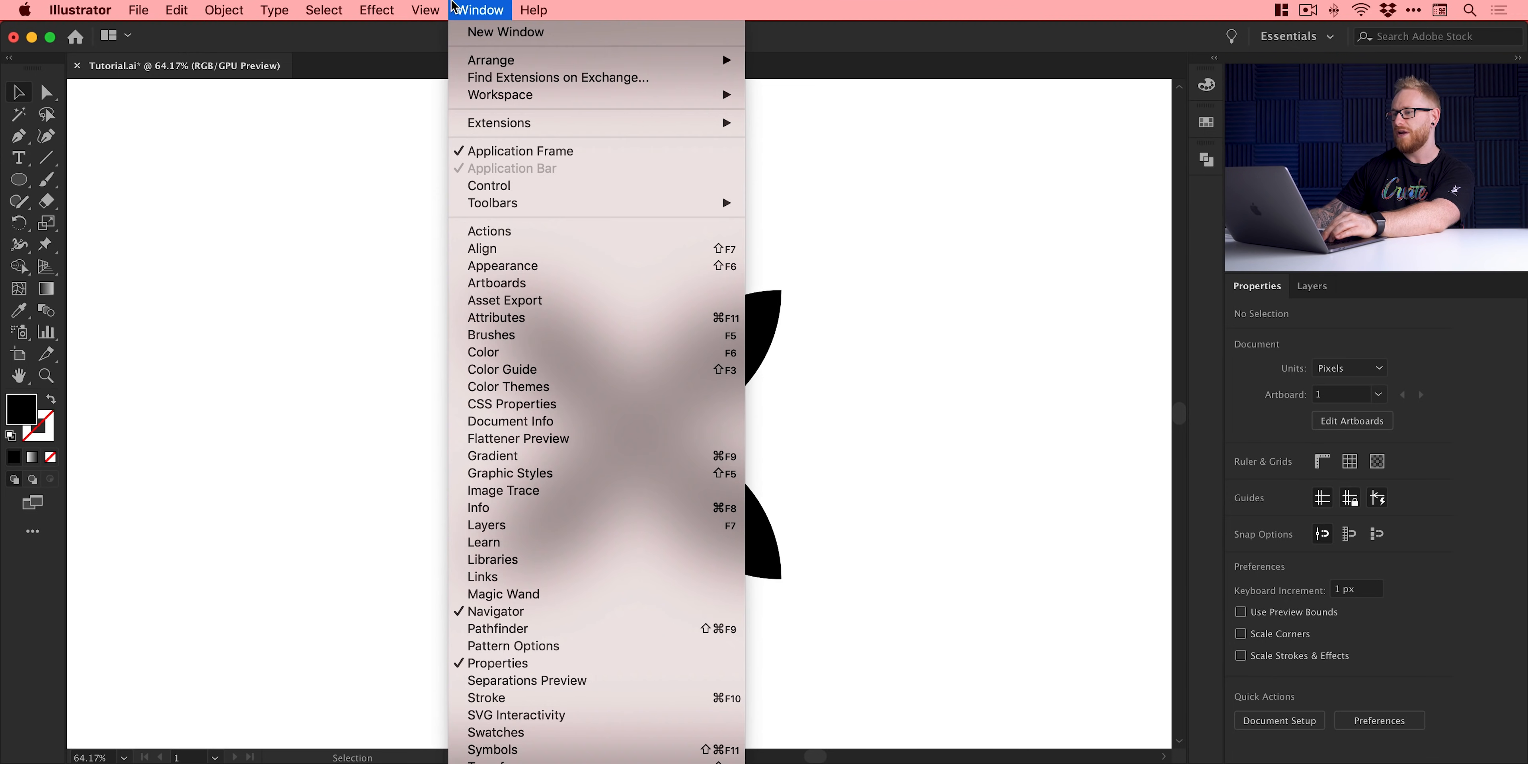
left_click(546, 733)
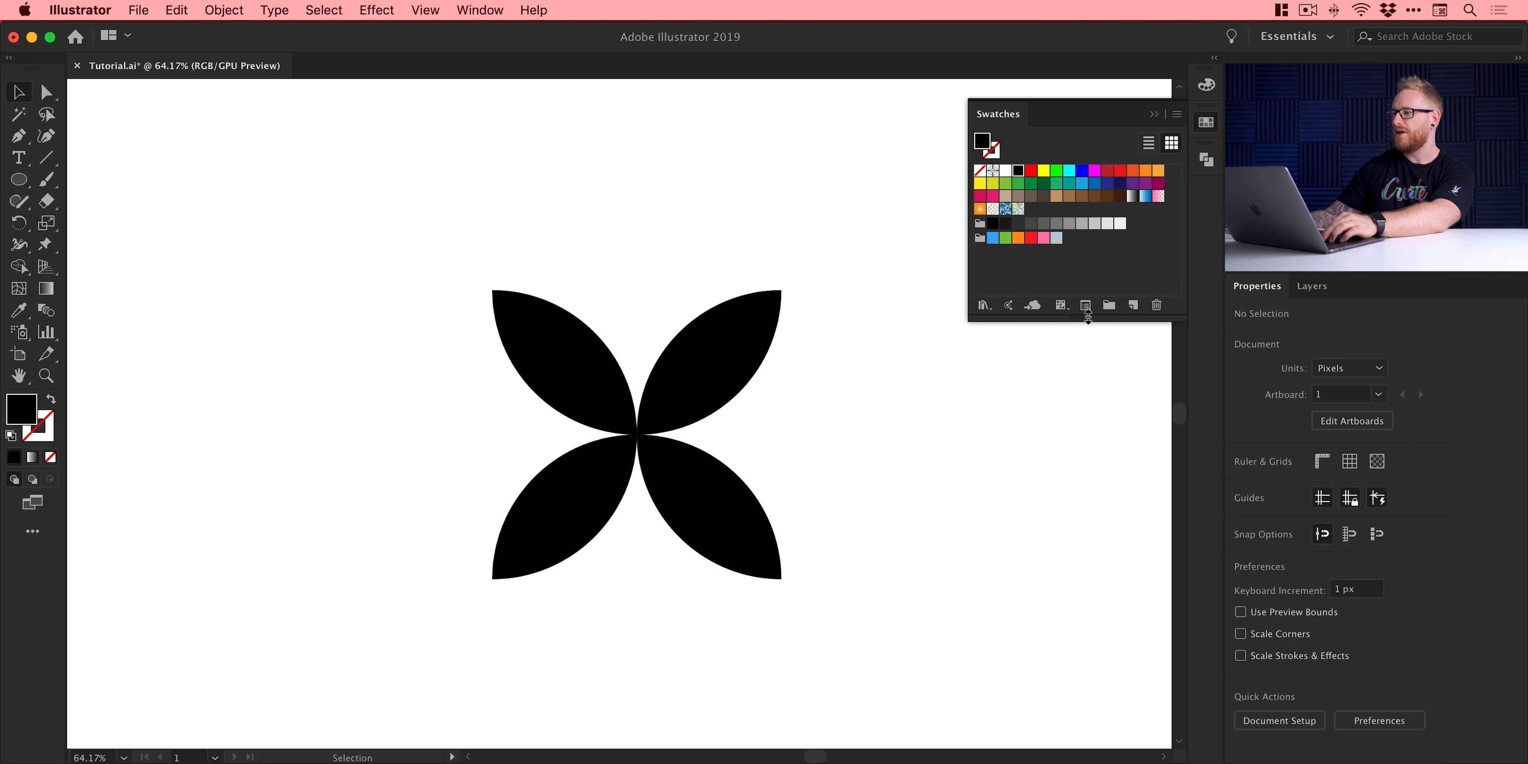
double_click(1094, 172)
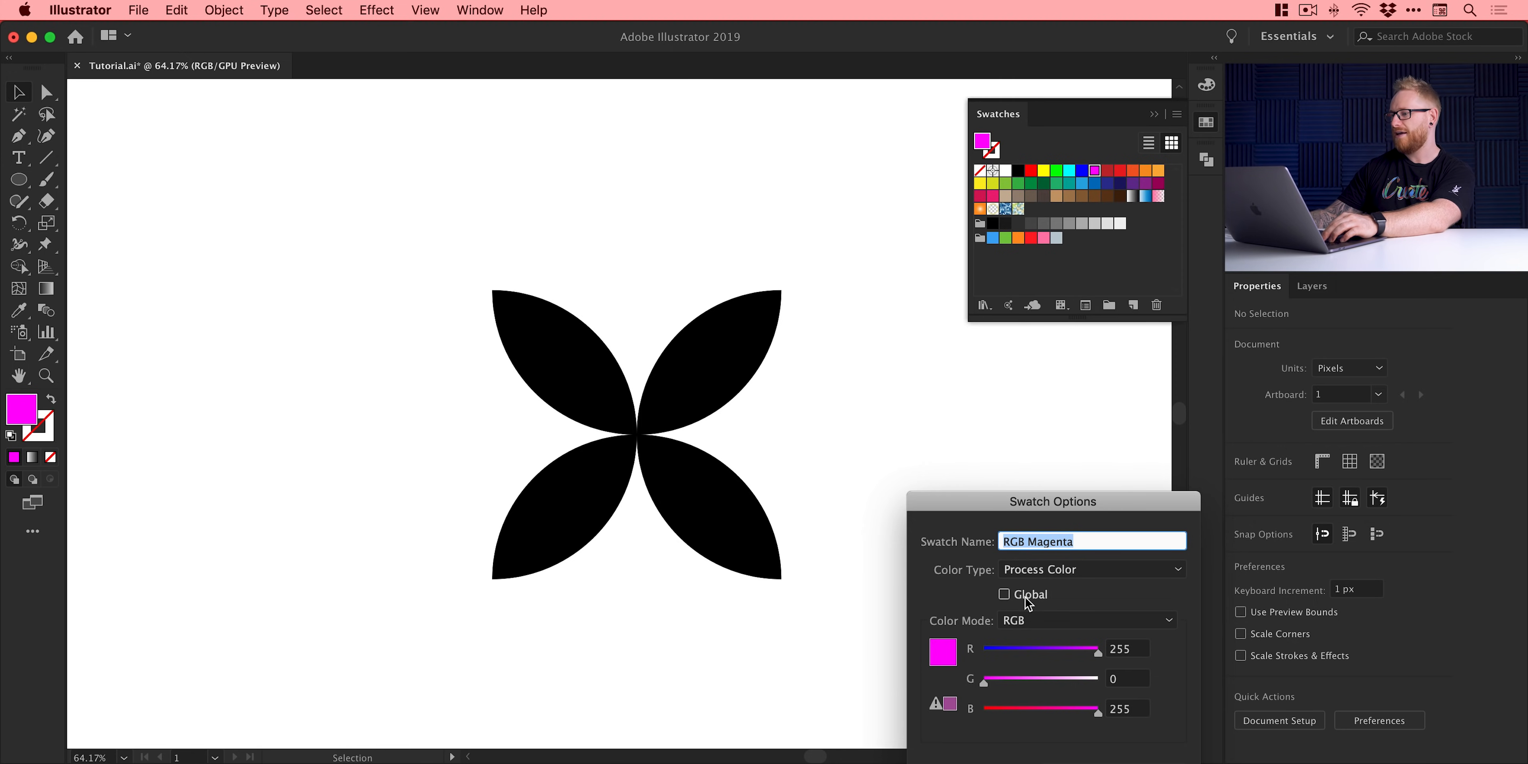
left_click_drag(1033, 506, 793, 316)
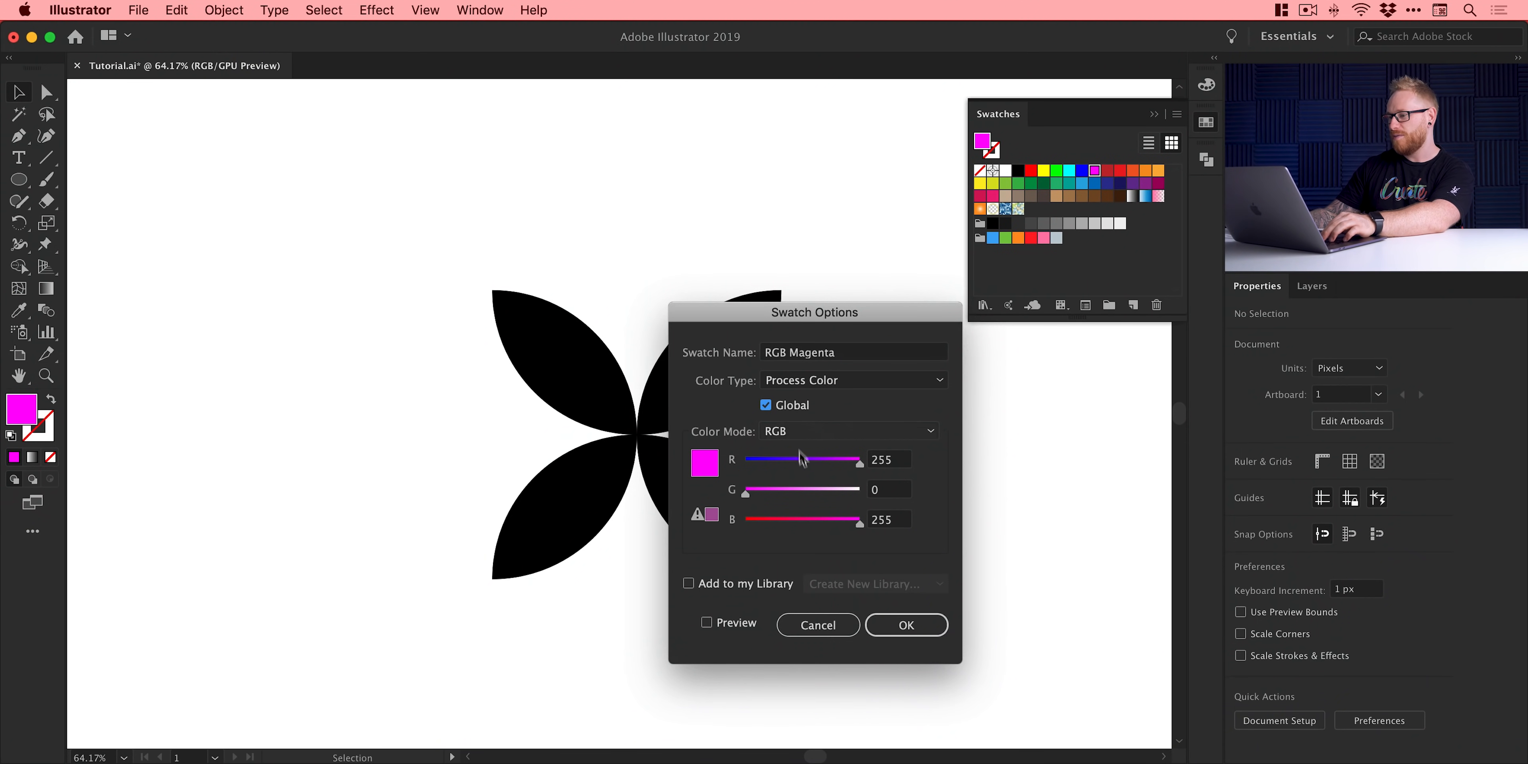
left_click(925, 624)
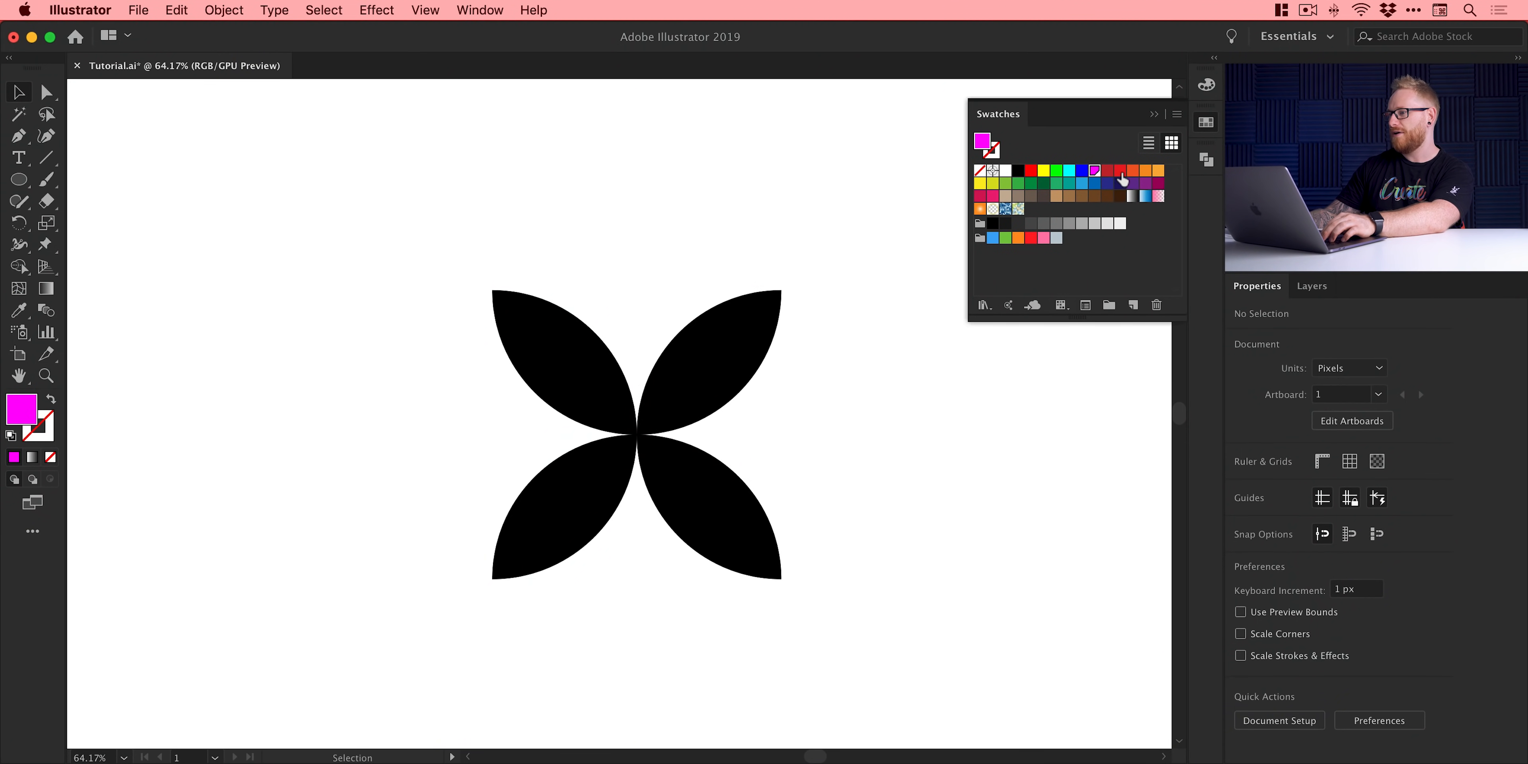
- Make the orange swatch R=241 G=90 B=36 a global colour and place it directly after the magenta swatch
double_click(1132, 170)
left_click(789, 407)
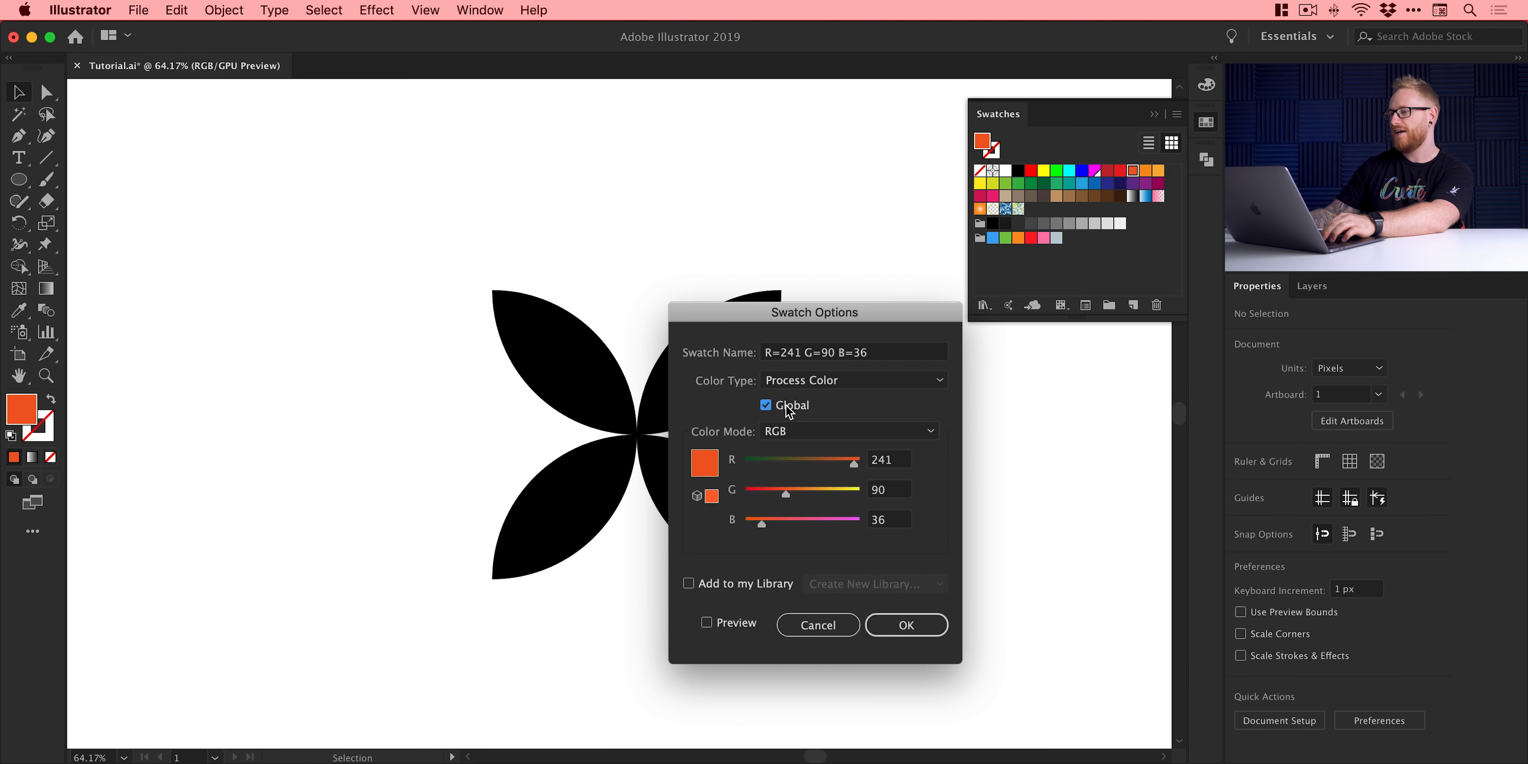
left_click(905, 625)
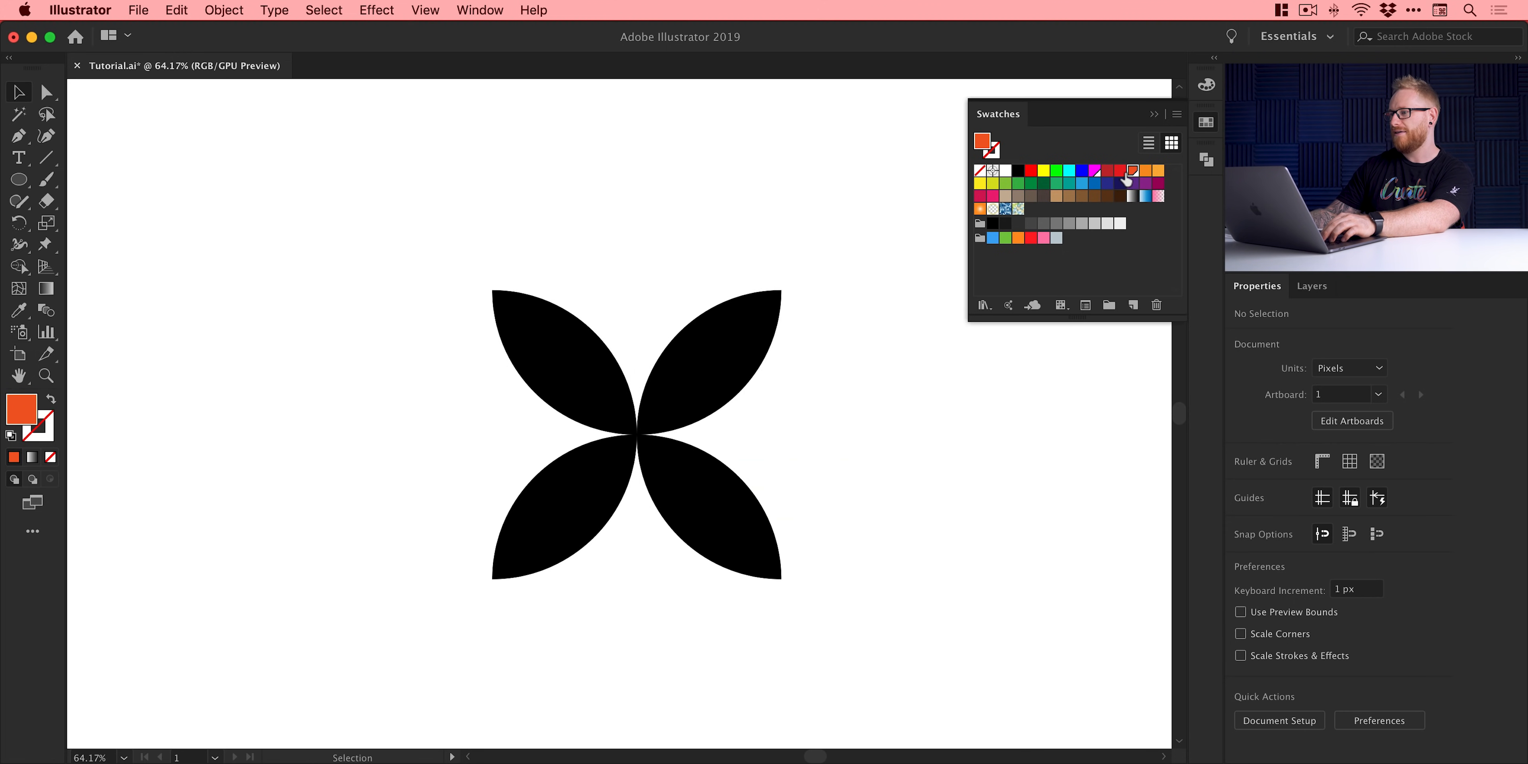
left_click_drag(1131, 180, 1105, 180)
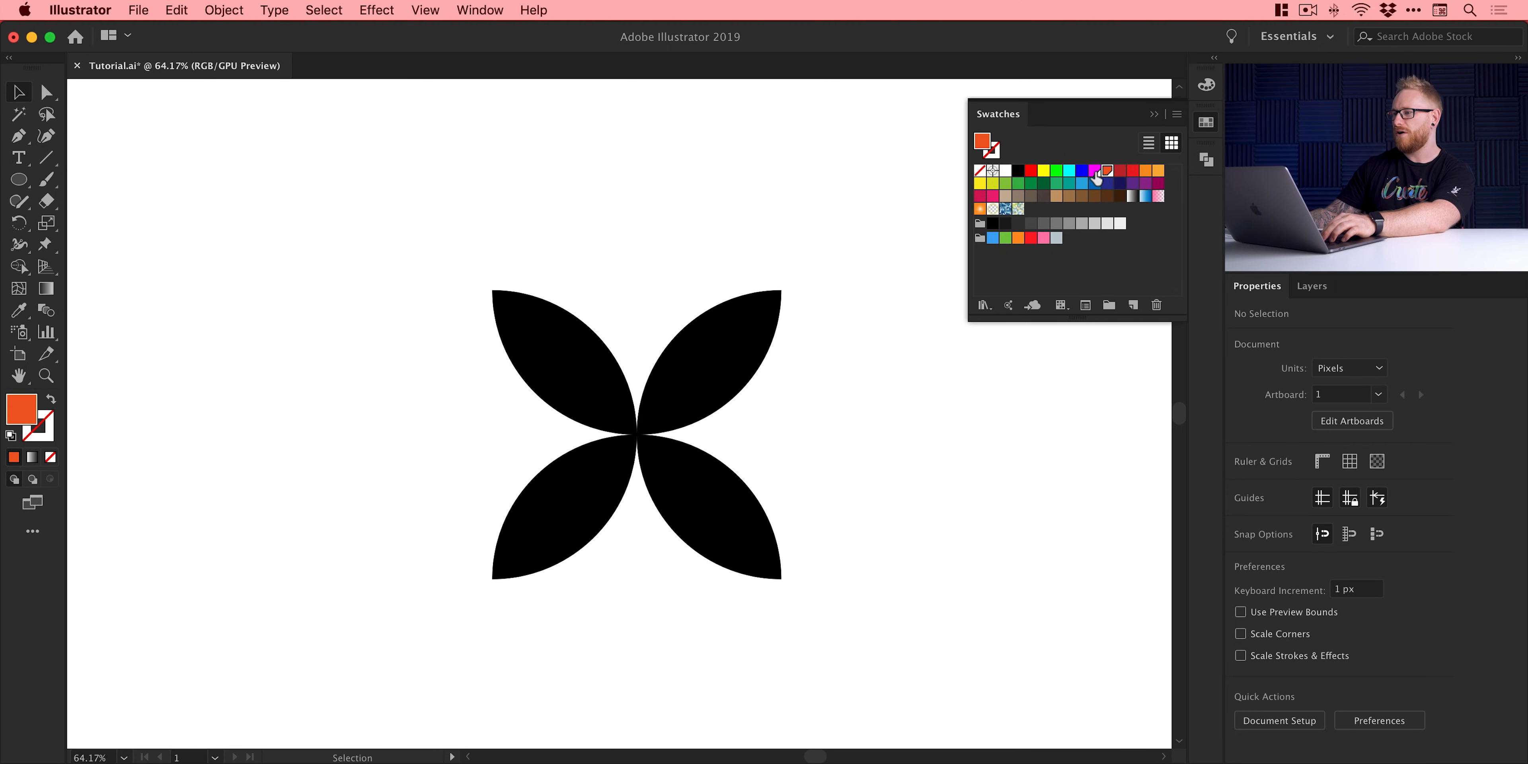
left_click(405, 245)
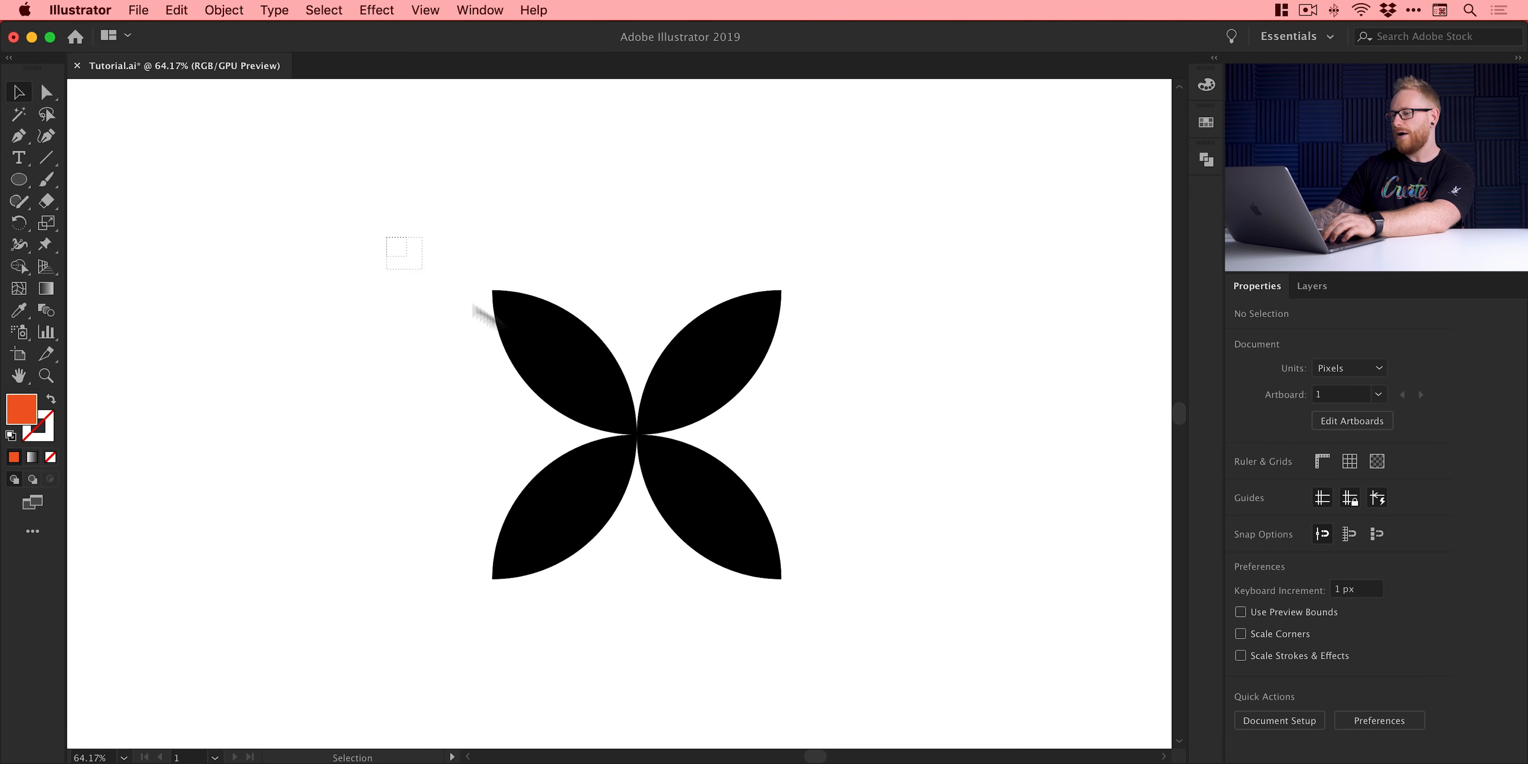
- Duplicate the four black petals in place and rotate the copy to 315° to form an eight-petal flower
left_click_drag(486, 318, 905, 658)
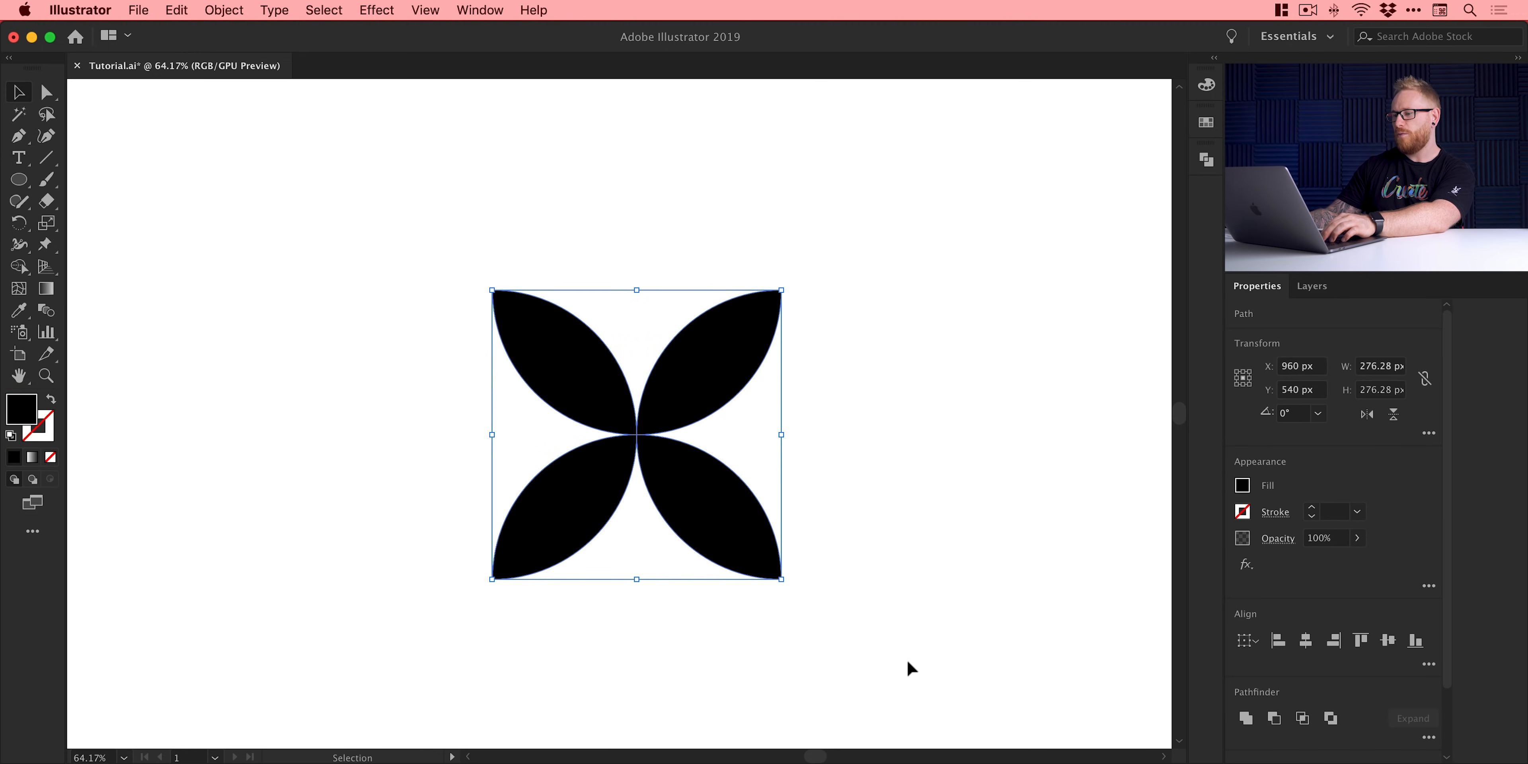
left_click(176, 7)
left_click(184, 94)
left_click(177, 10)
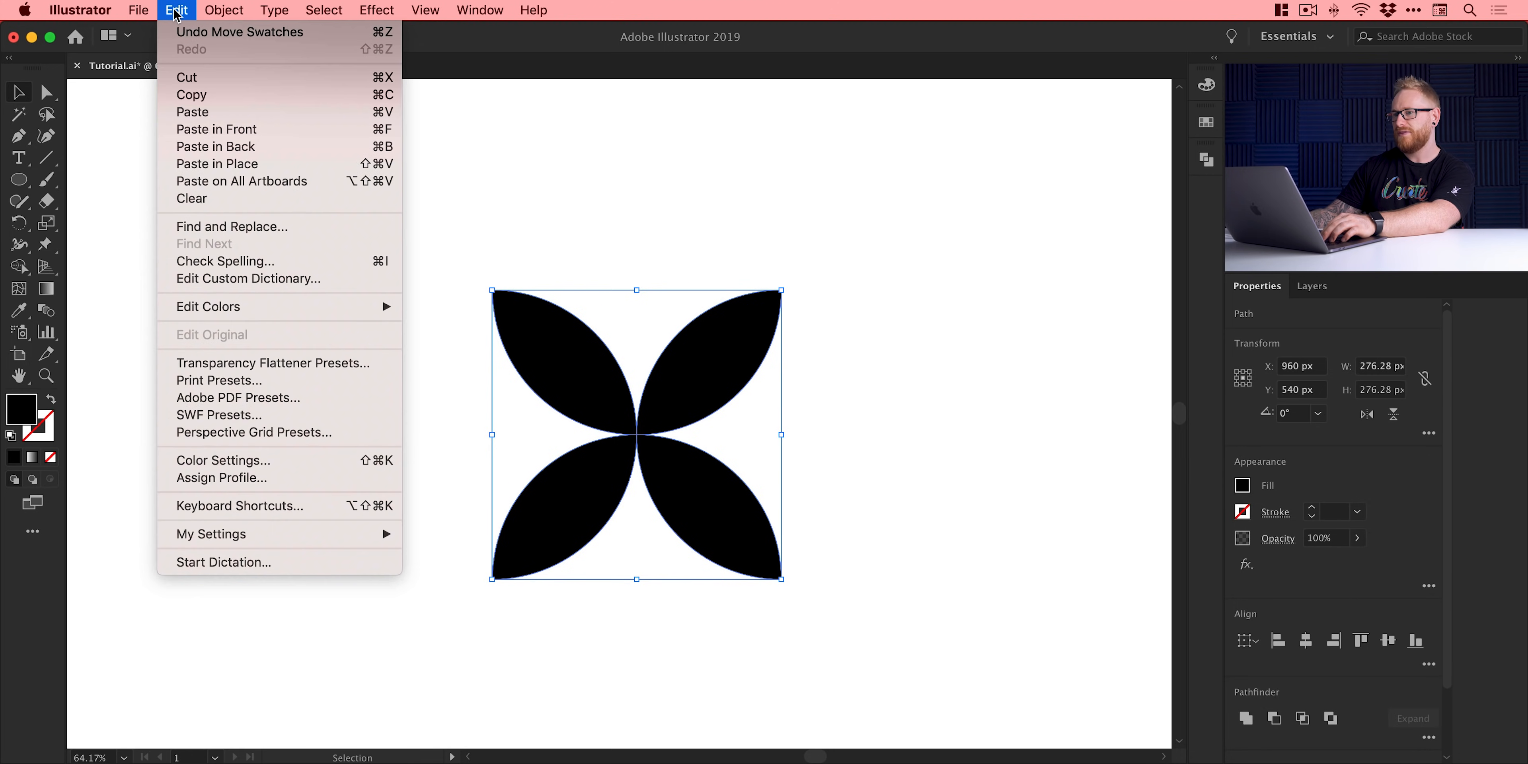
left_click(218, 164)
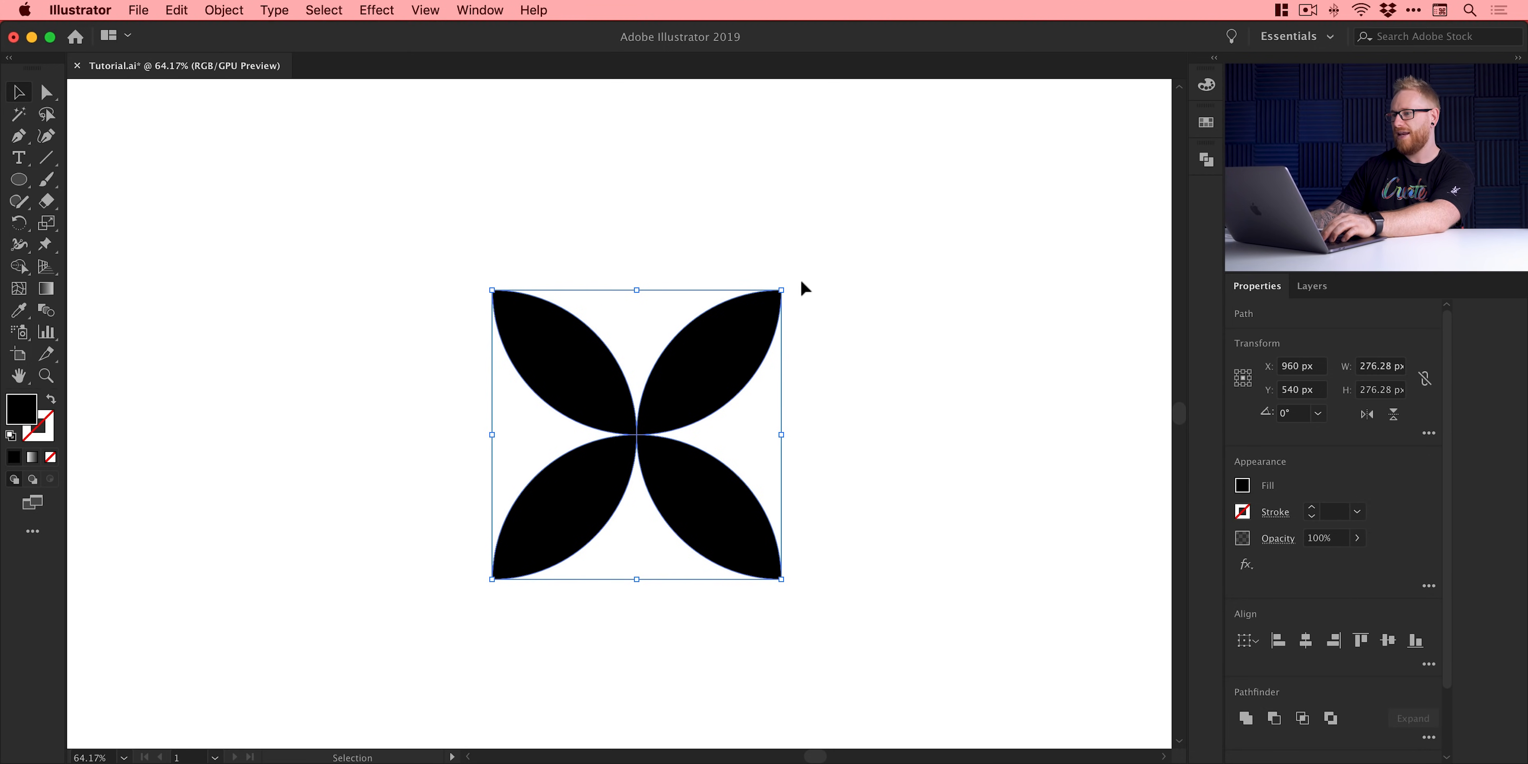
left_click_drag(788, 284, 859, 413)
left_click(914, 382)
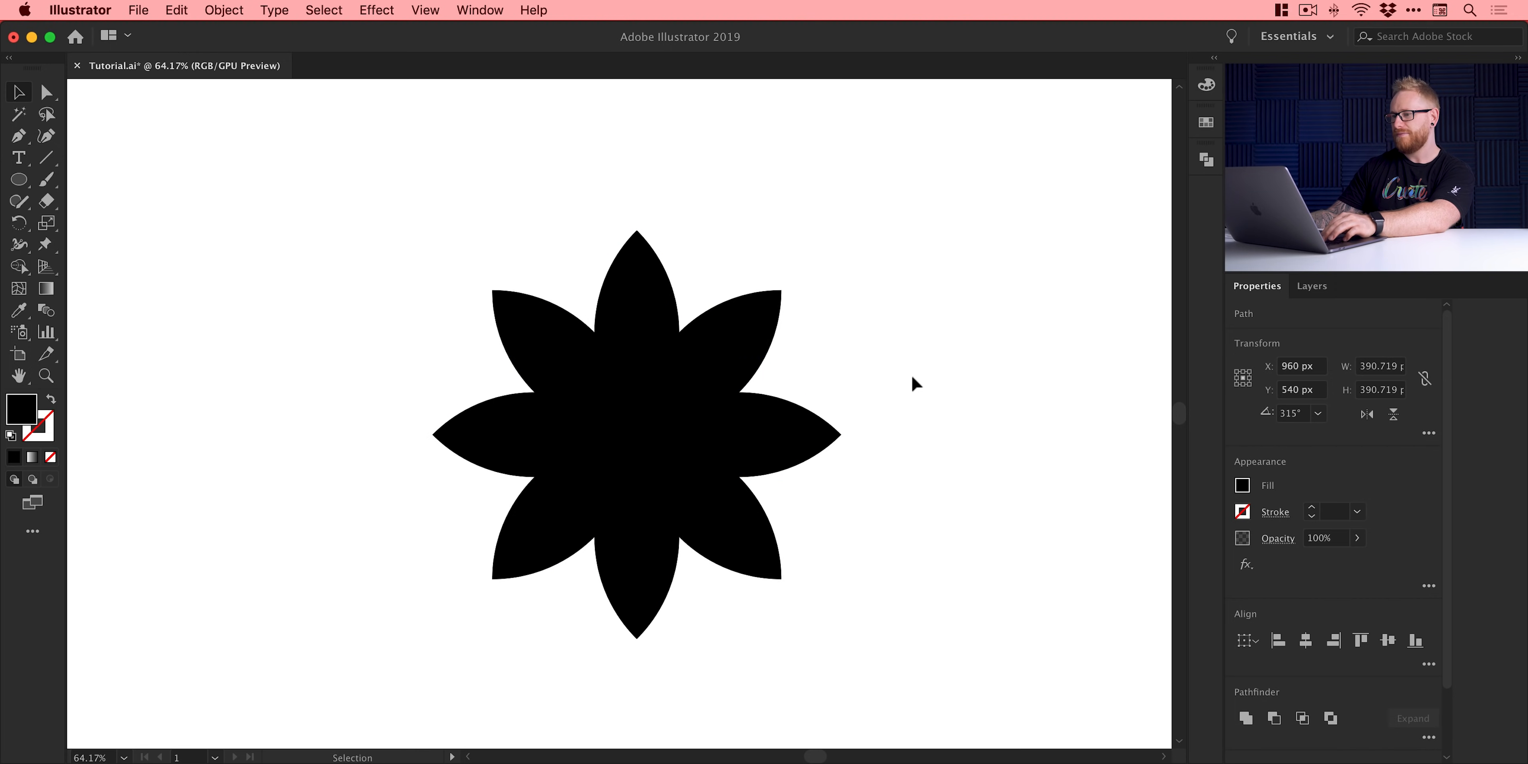
- Fill all eight petals with the white-to-black linear gradient
left_click_drag(350, 188, 940, 683)
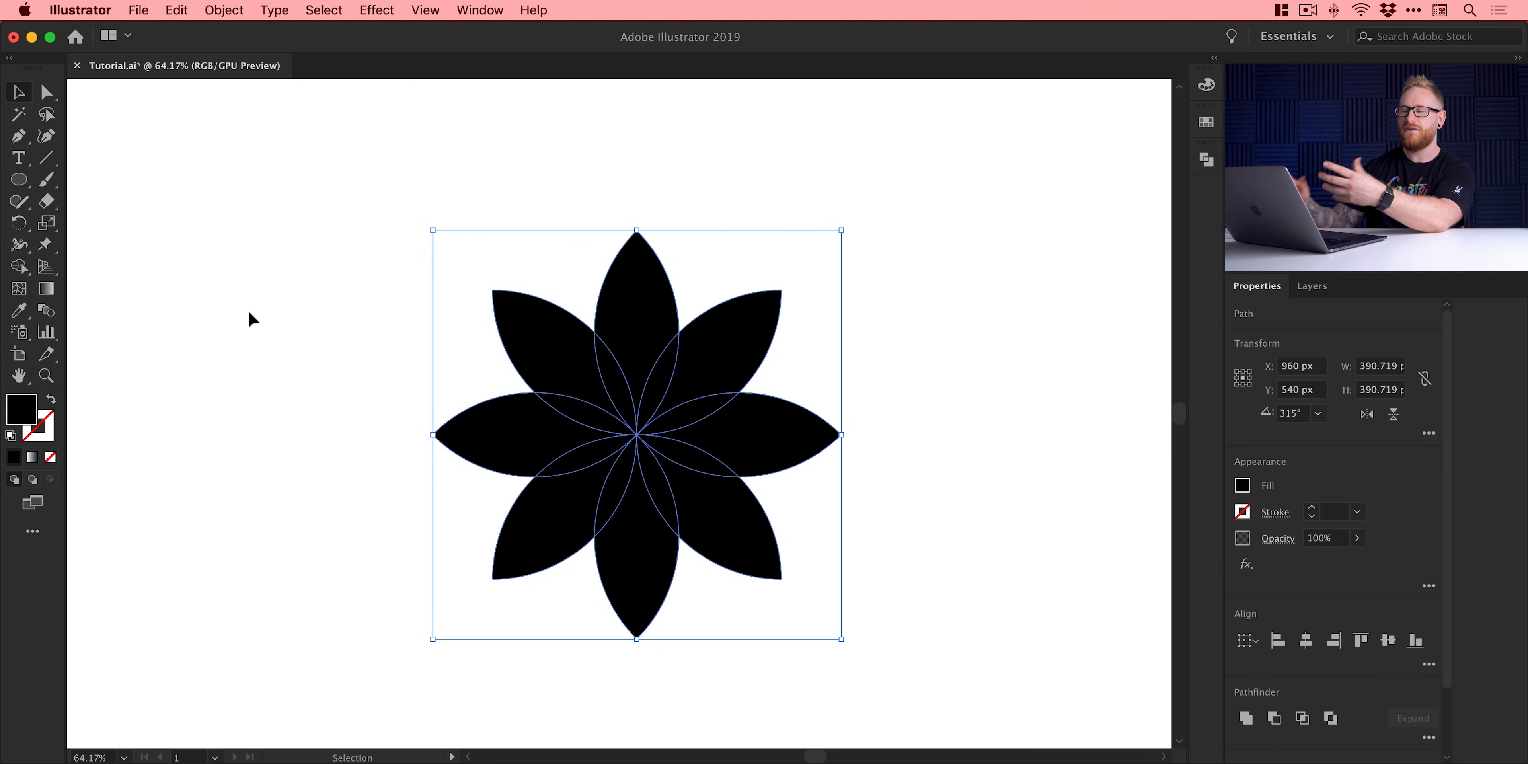
left_click(46, 288)
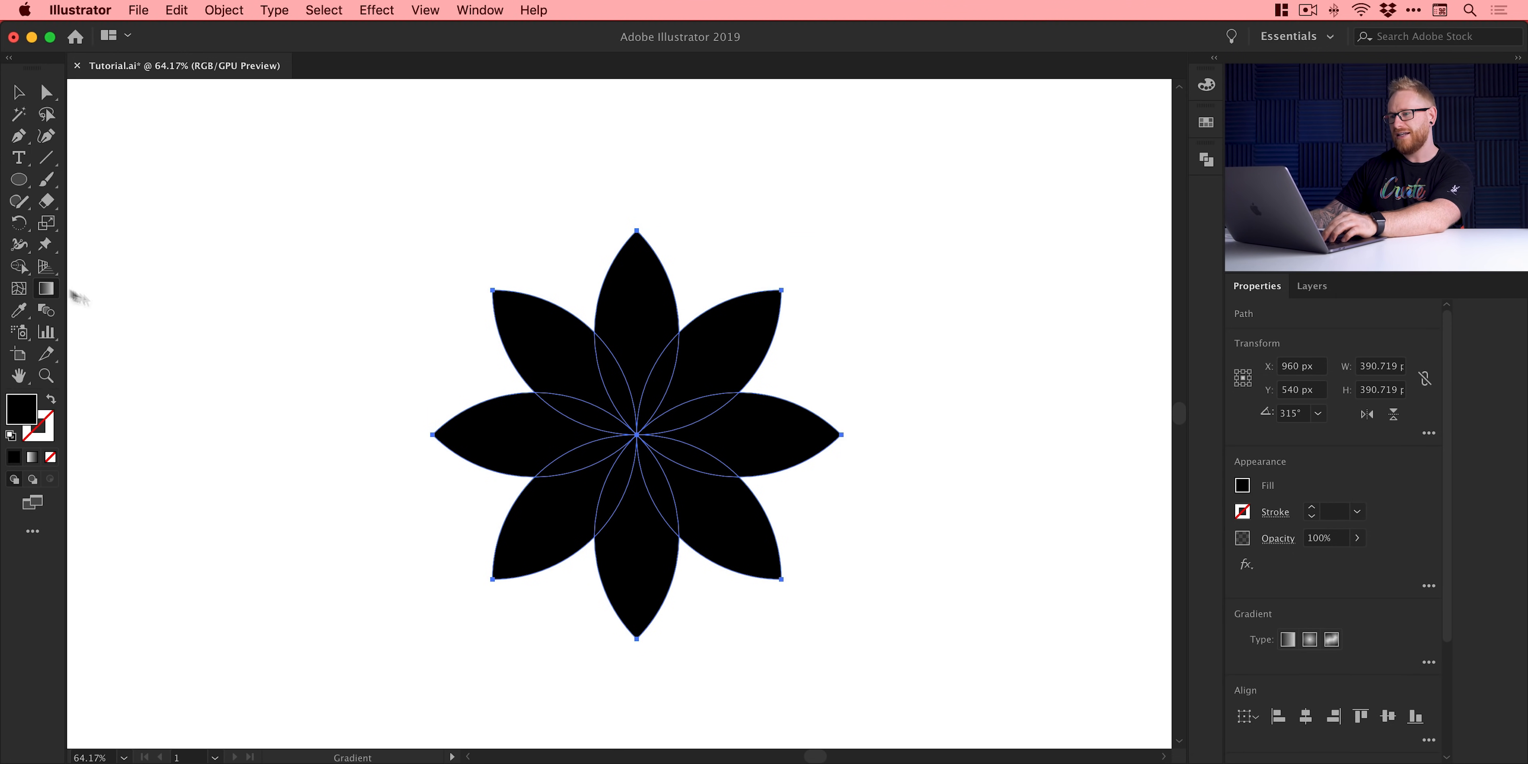
left_click(511, 436)
key("v")
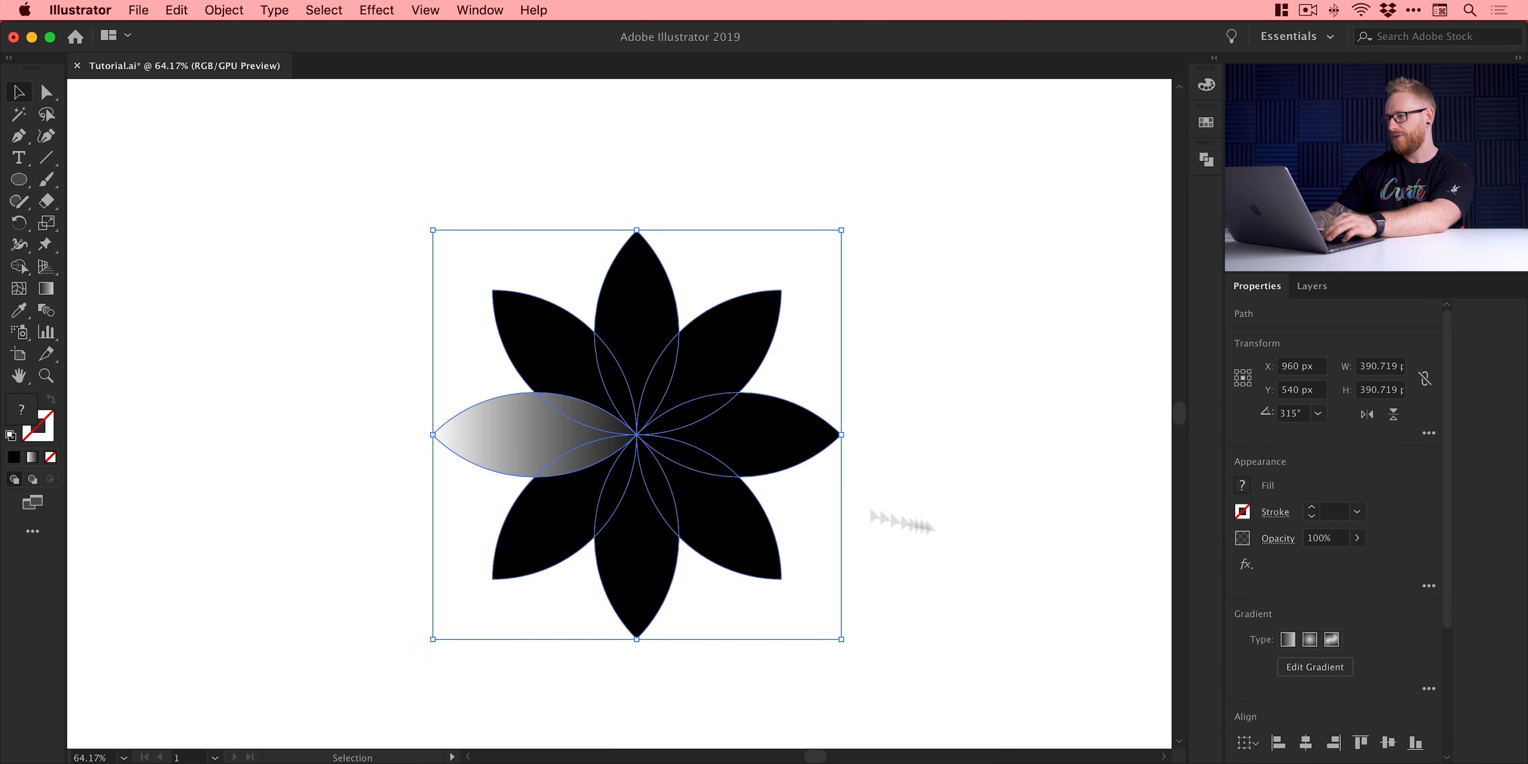
left_click(1429, 689)
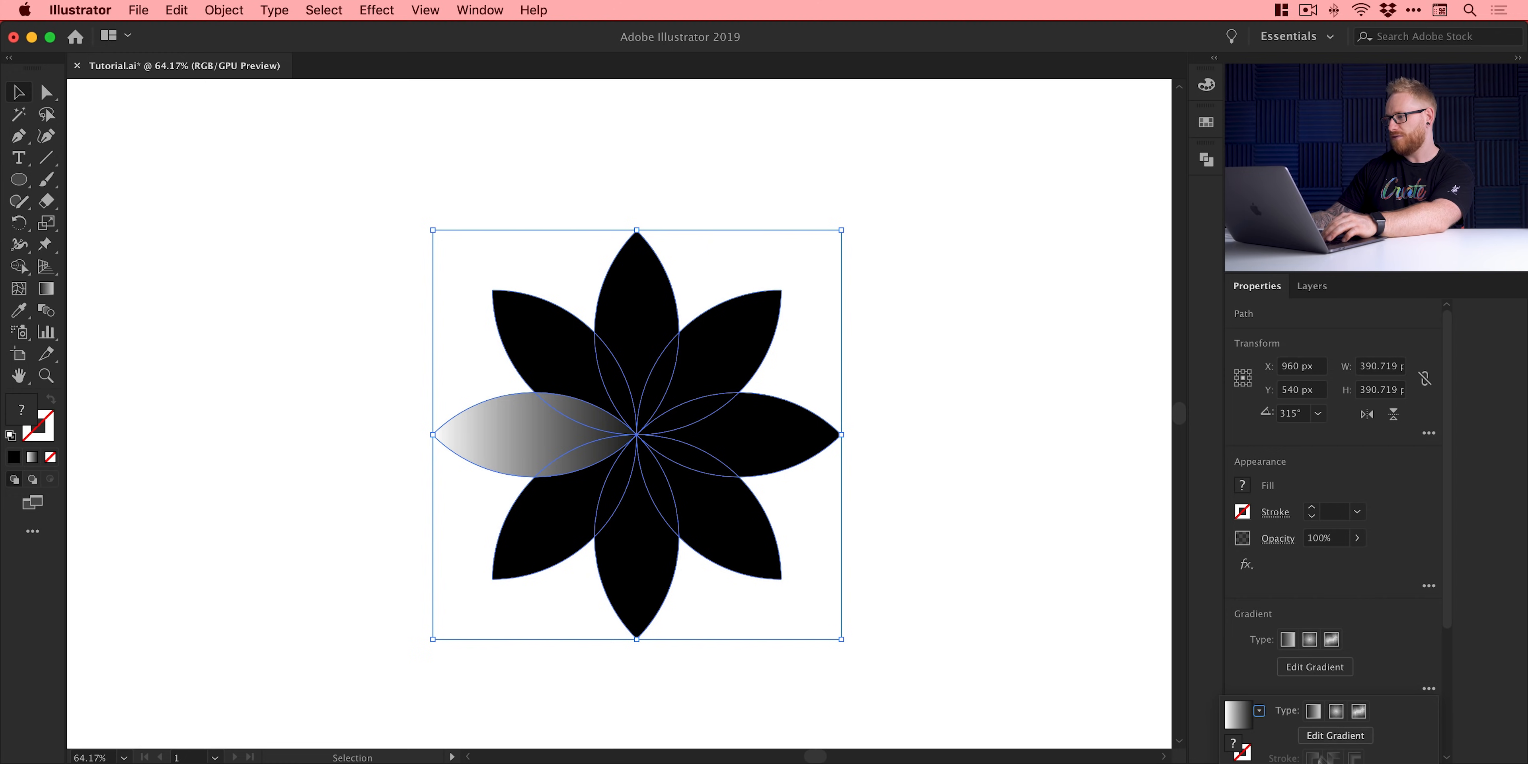
left_click(1238, 715)
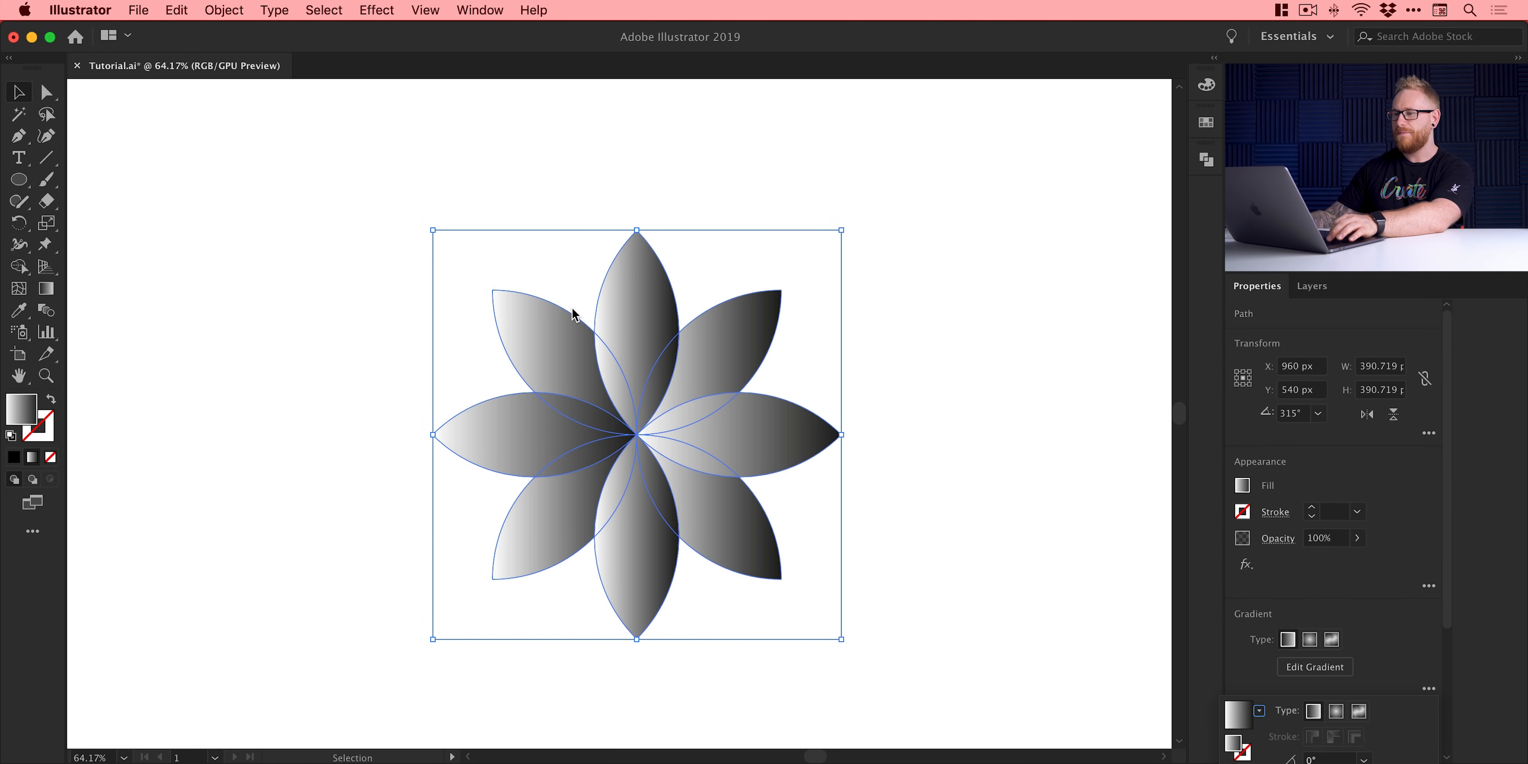
- Undo the gradient fills so far and deselect the petals
key("super+z")
key("super+z")
key("super+z")
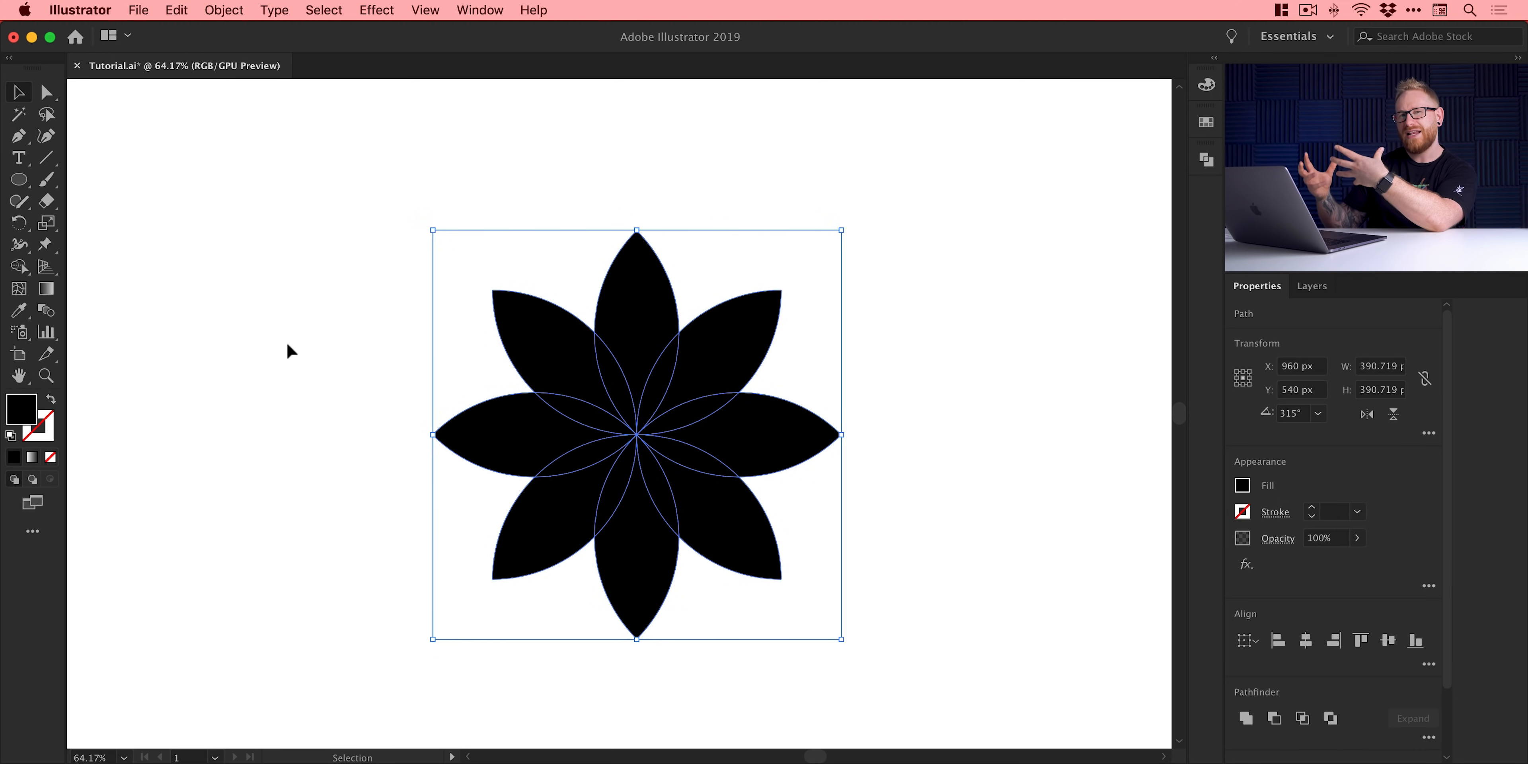
left_click(286, 341)
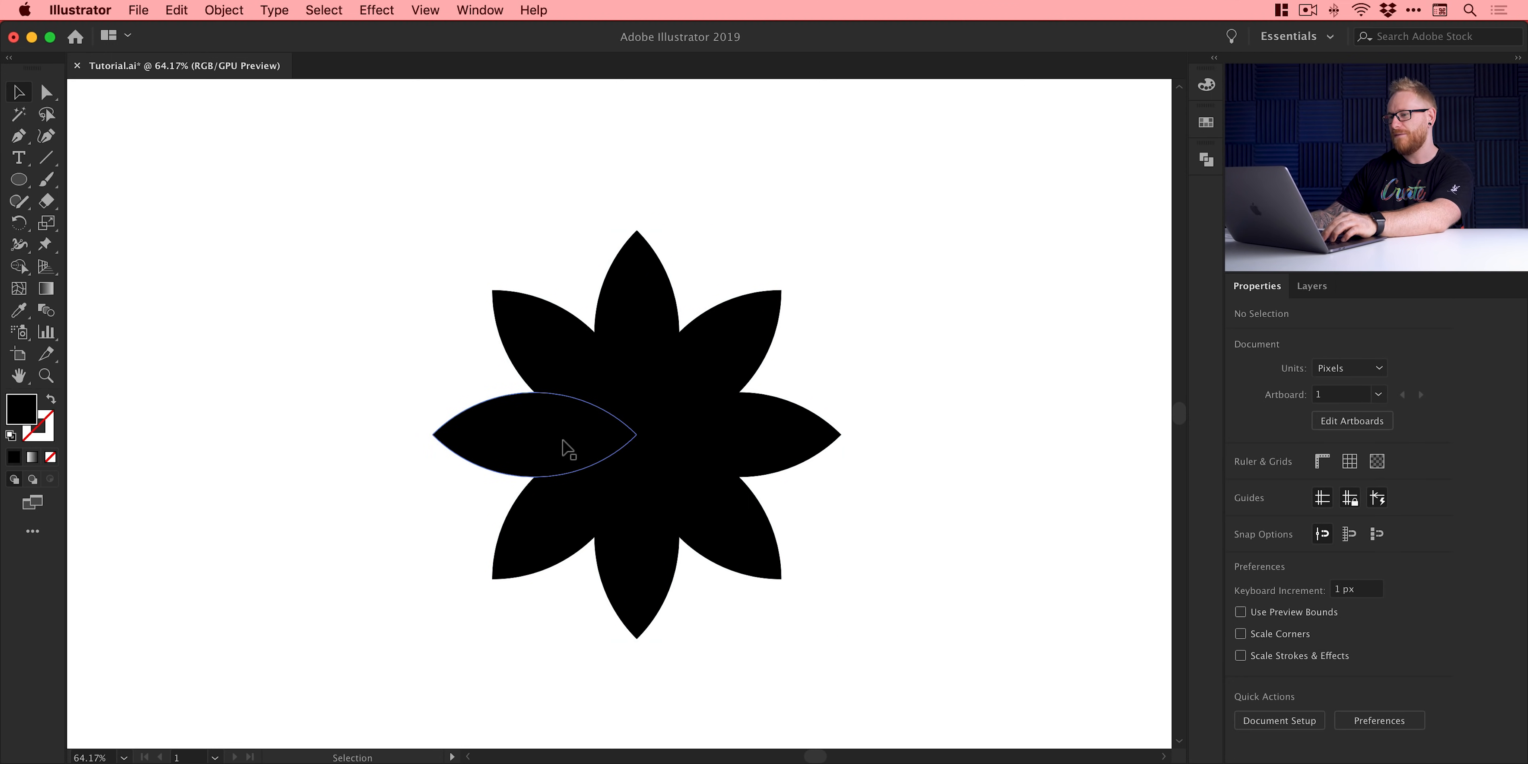
- Open the Gradient panel beside the flower and fill the left-hand horizontal petal with the white-to-black linear gradient
left_click(509, 431)
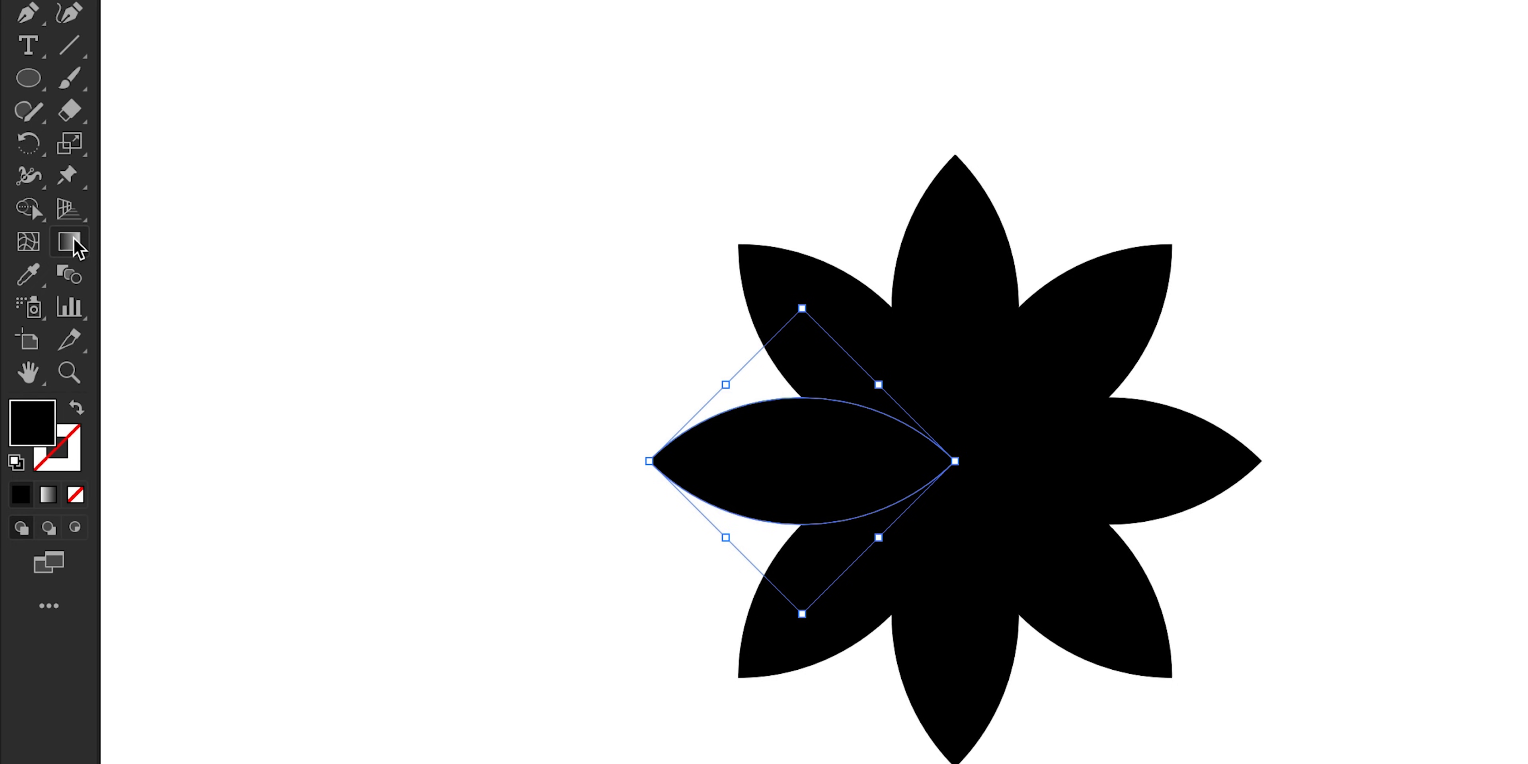
left_click(74, 240)
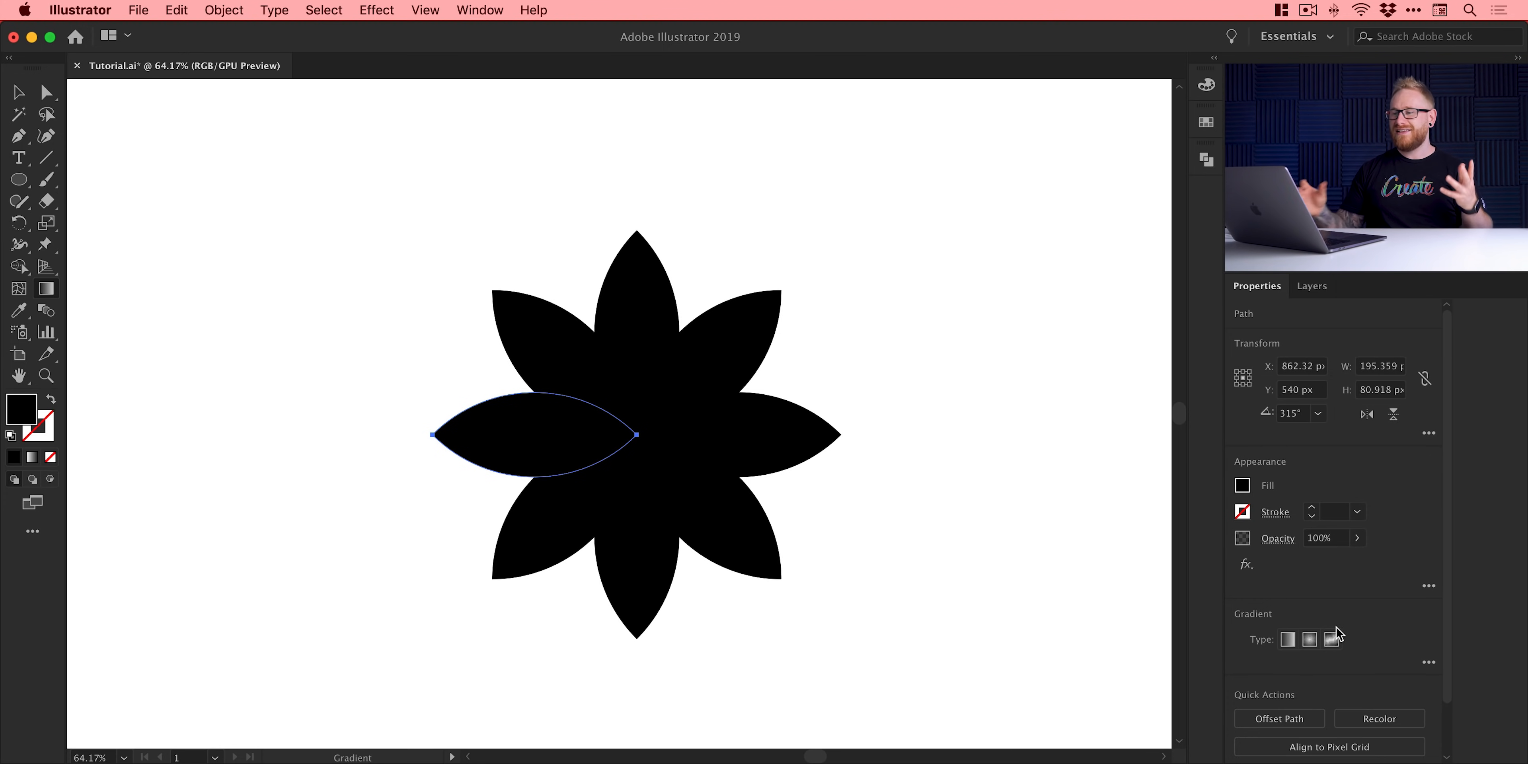
left_click(480, 10)
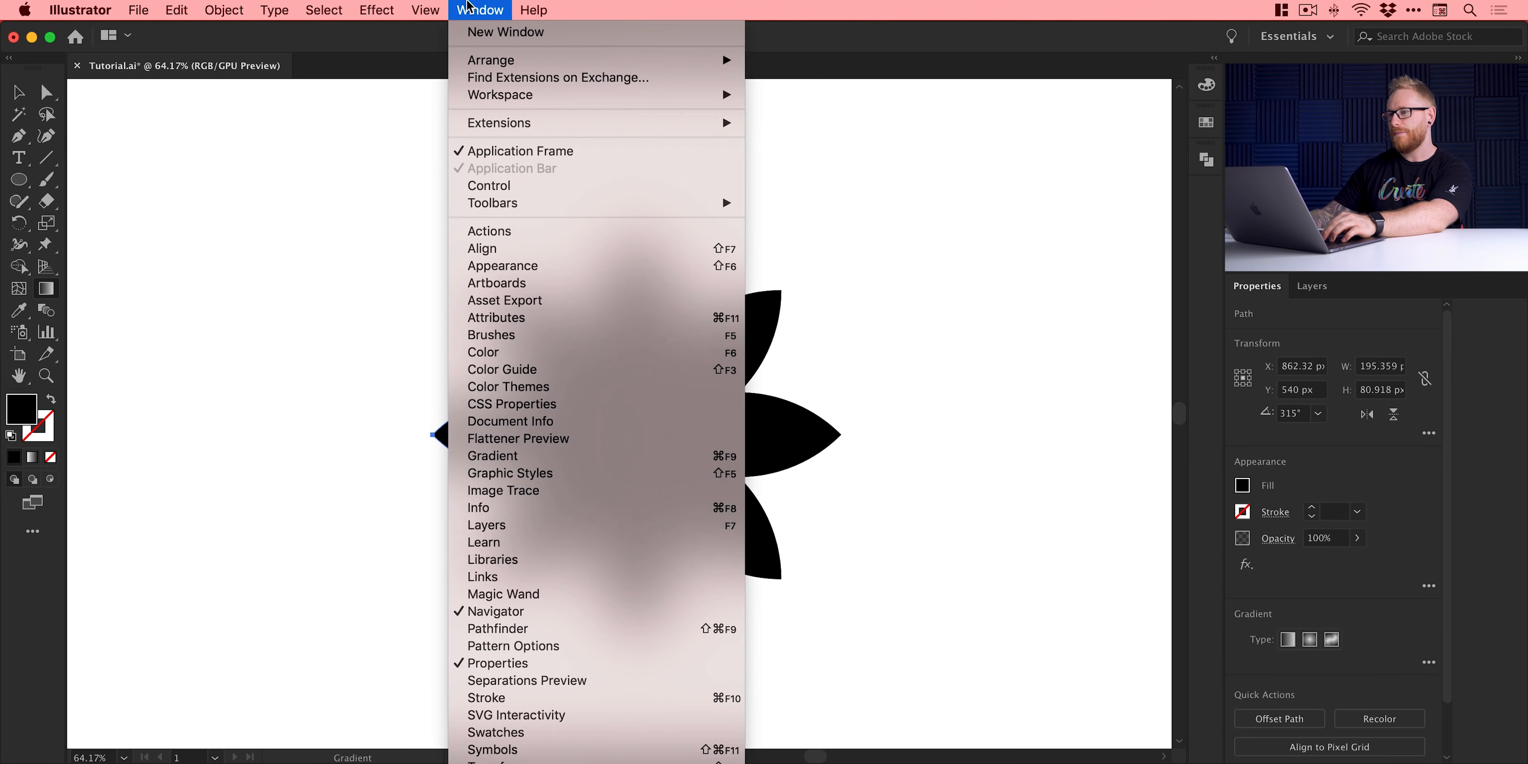
left_click(498, 455)
left_click_drag(722, 524, 1002, 106)
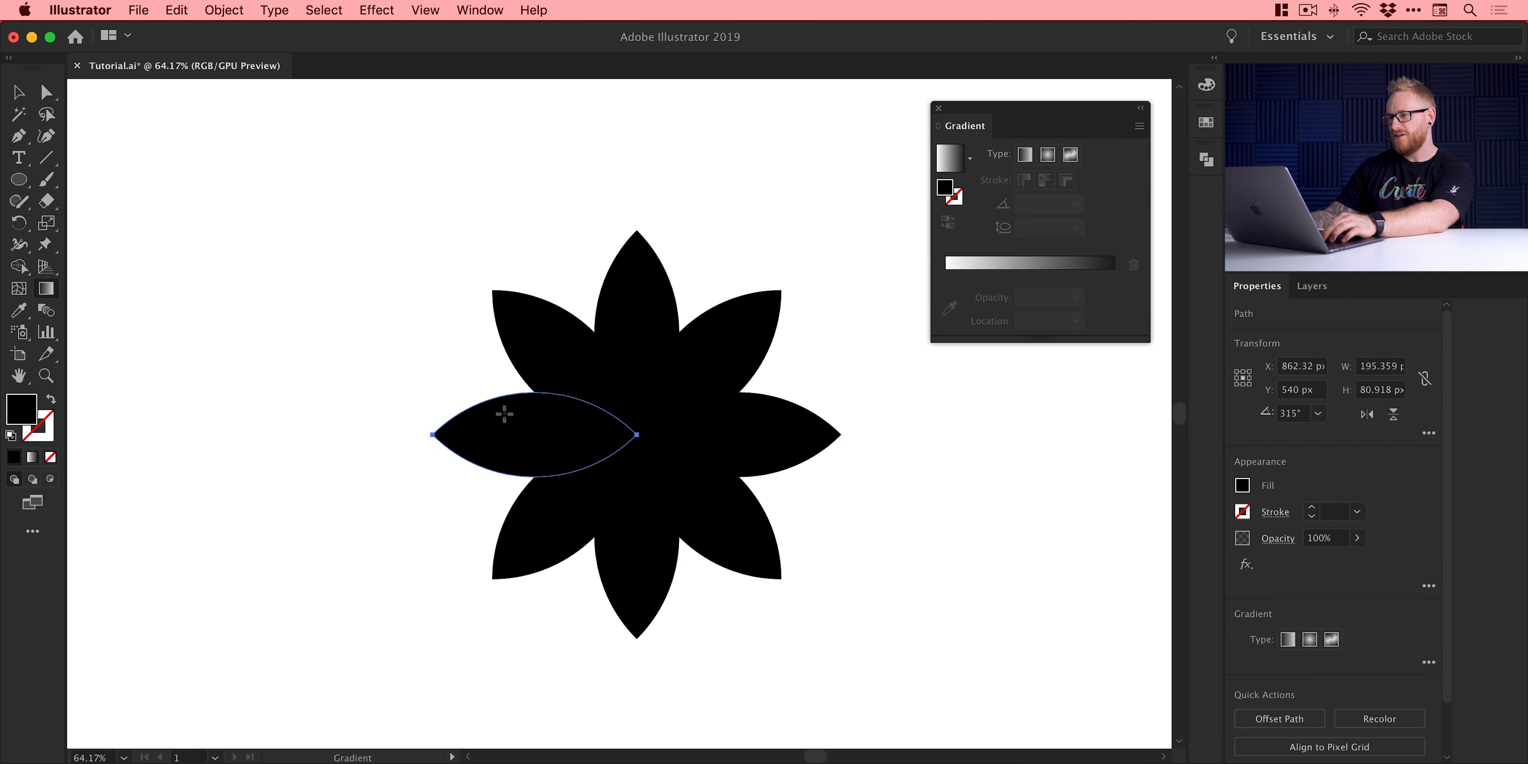
left_click(1028, 269)
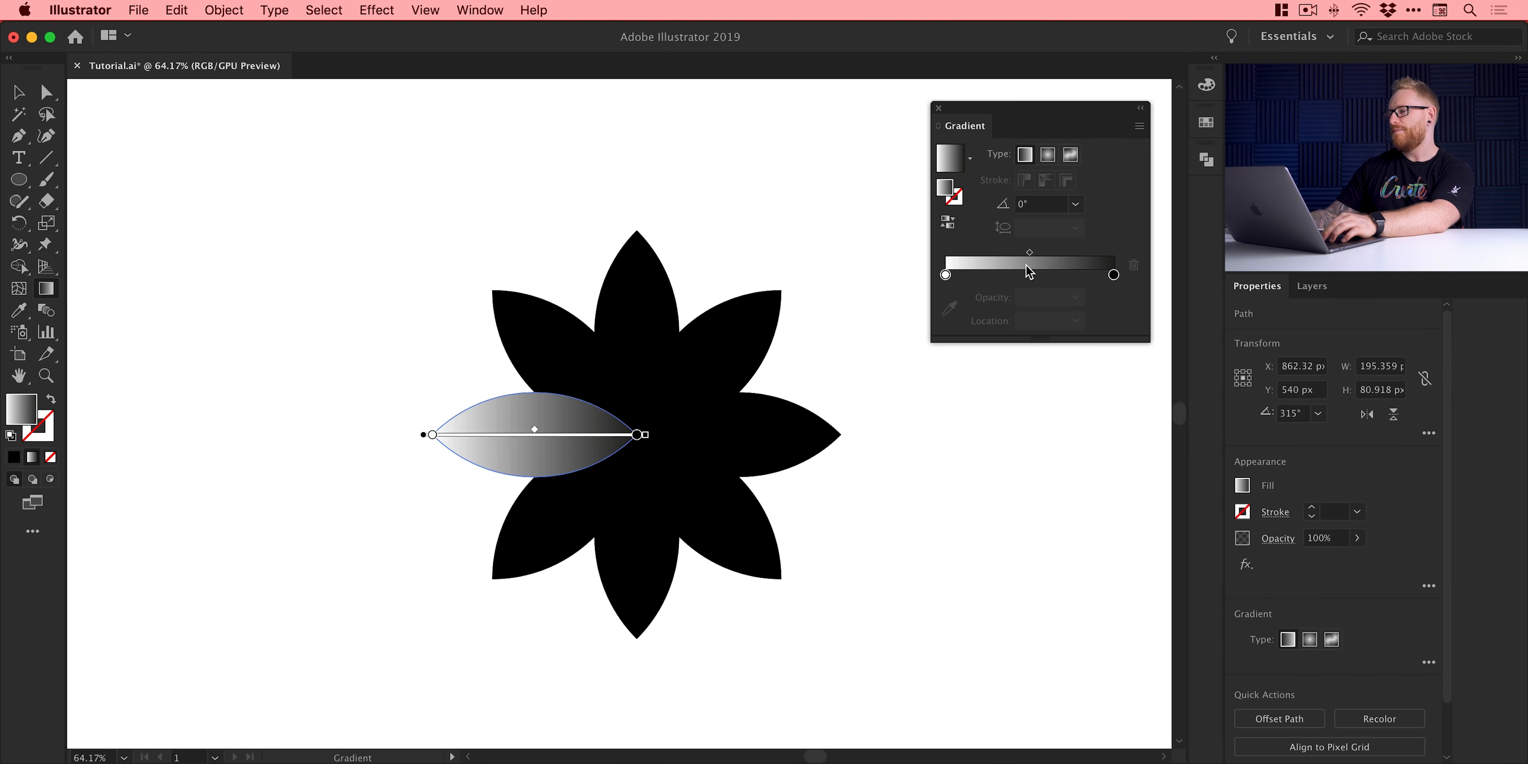
- Set the left-hand petal's gradient angle to 45°
left_click(1047, 204)
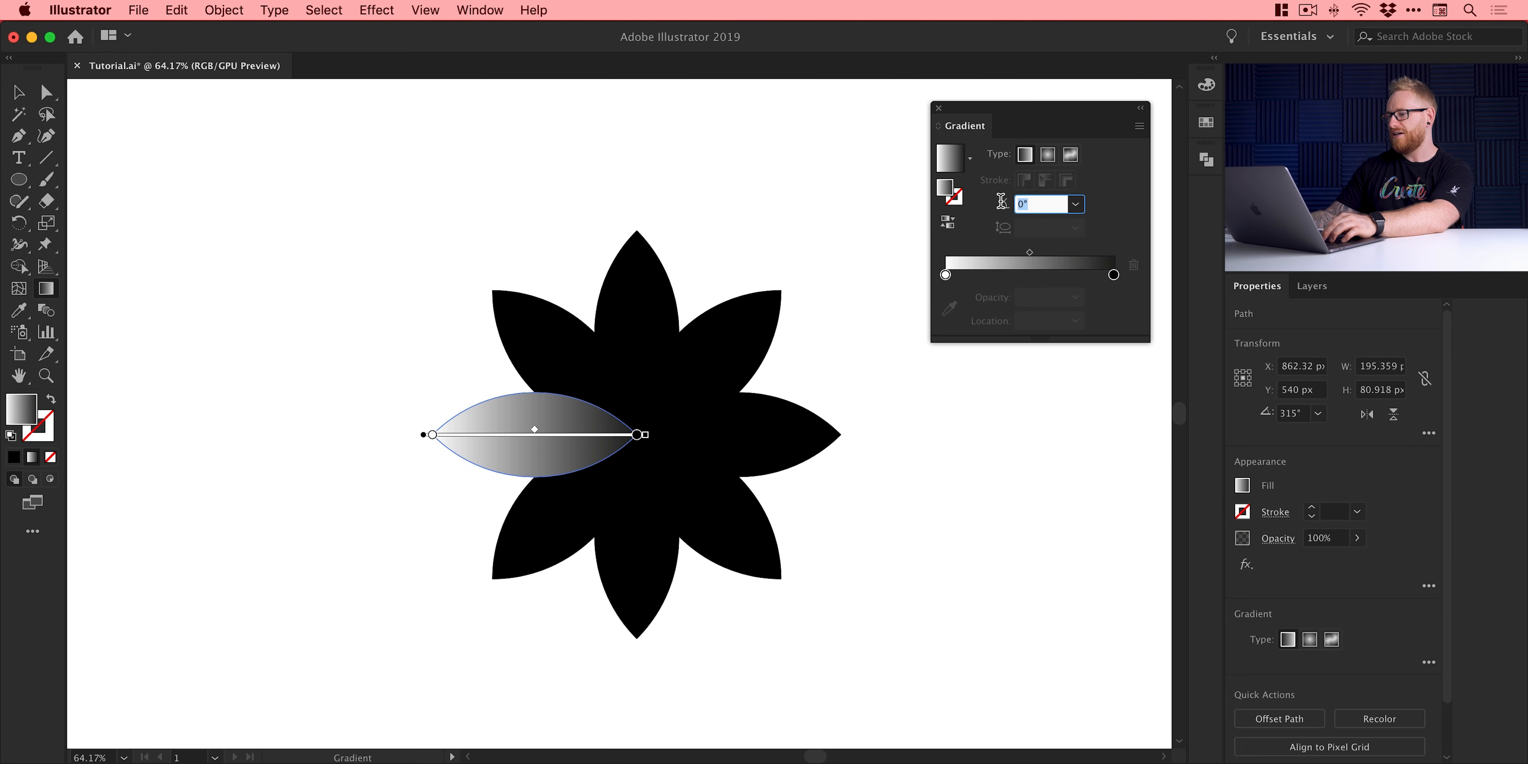
type("45")
key("Return")
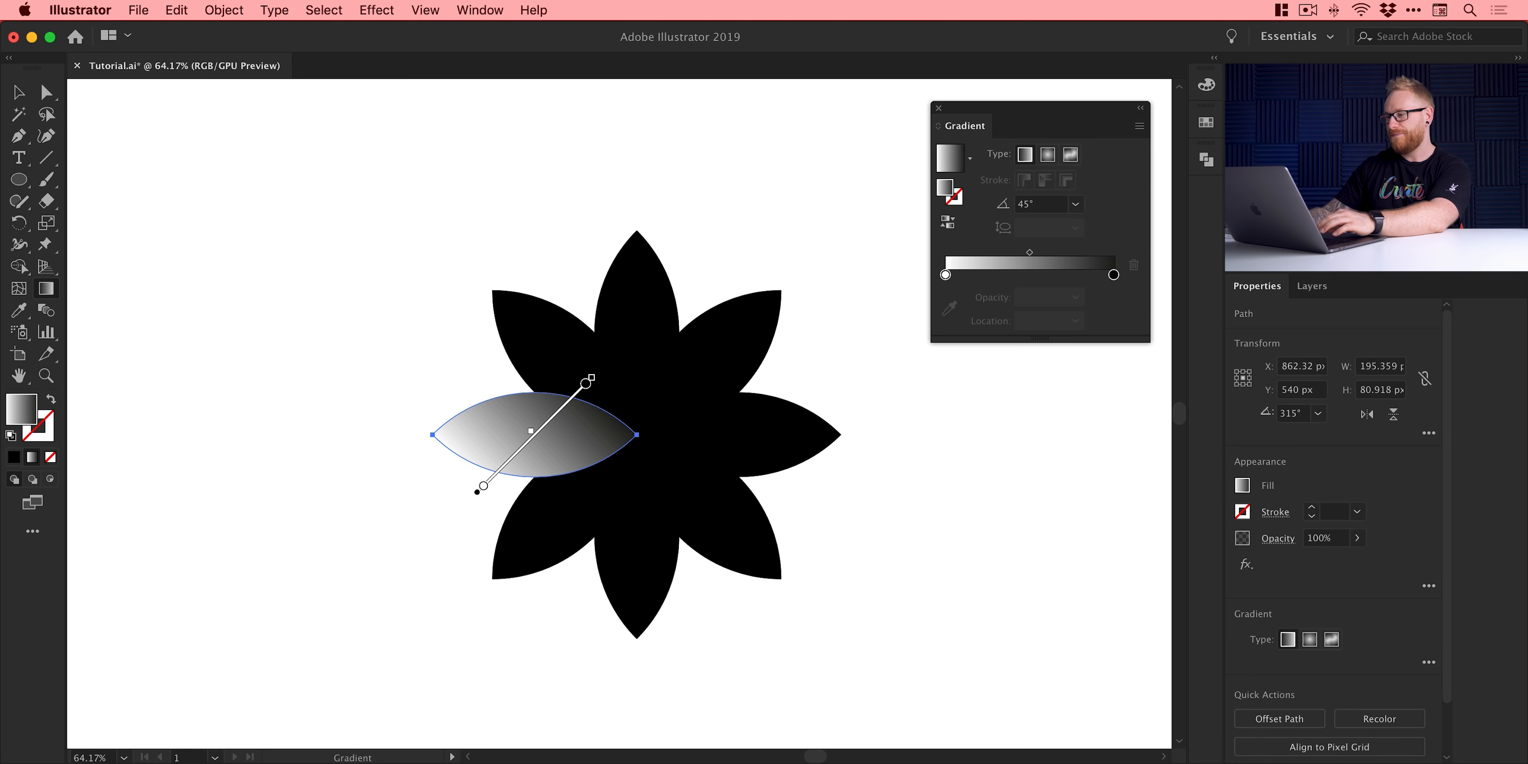
- Copy the left-hand petal's gradient fill to all eight petals with the Eyedropper and deselect them
key("v")
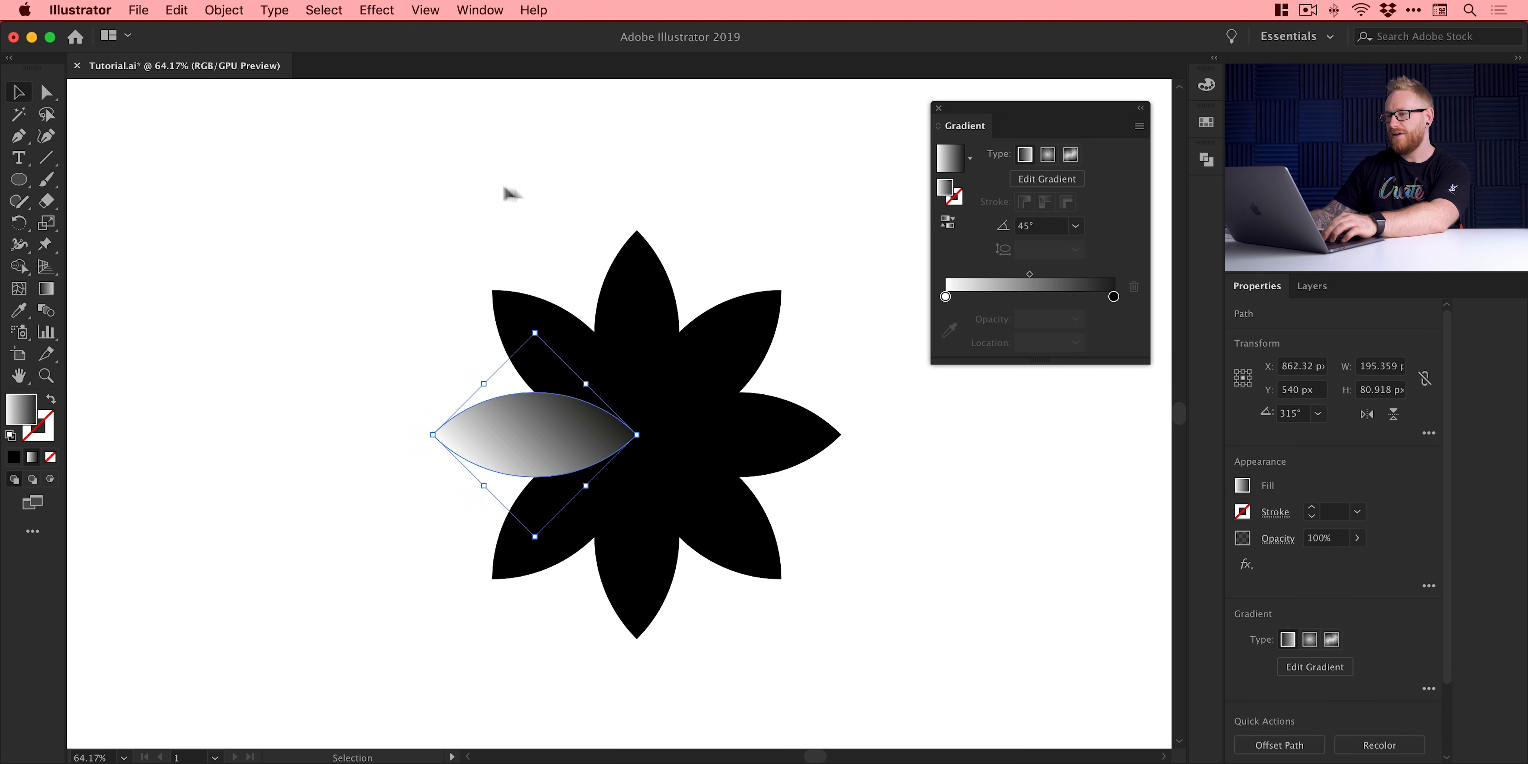
left_click_drag(351, 174, 863, 645)
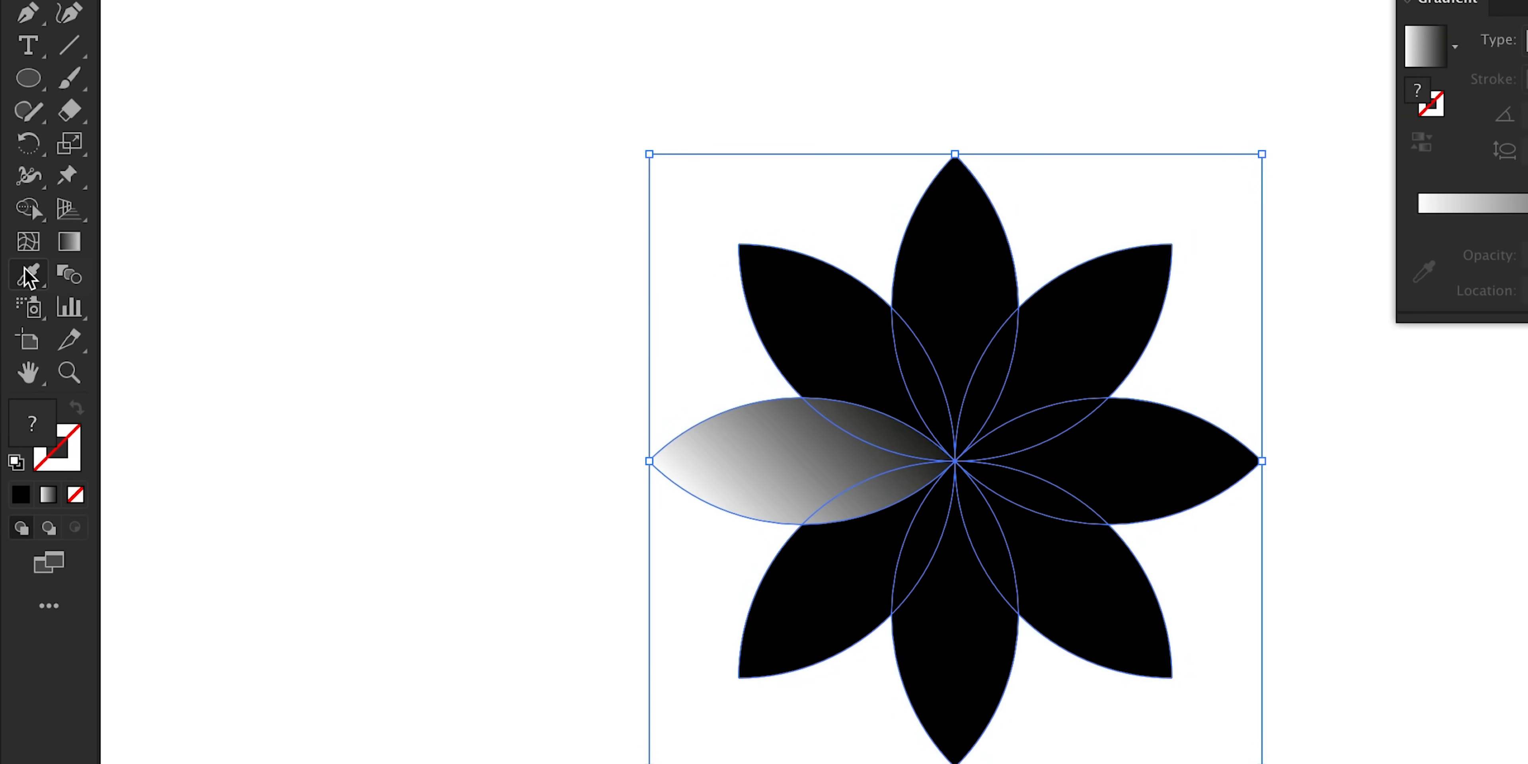
left_click(27, 276)
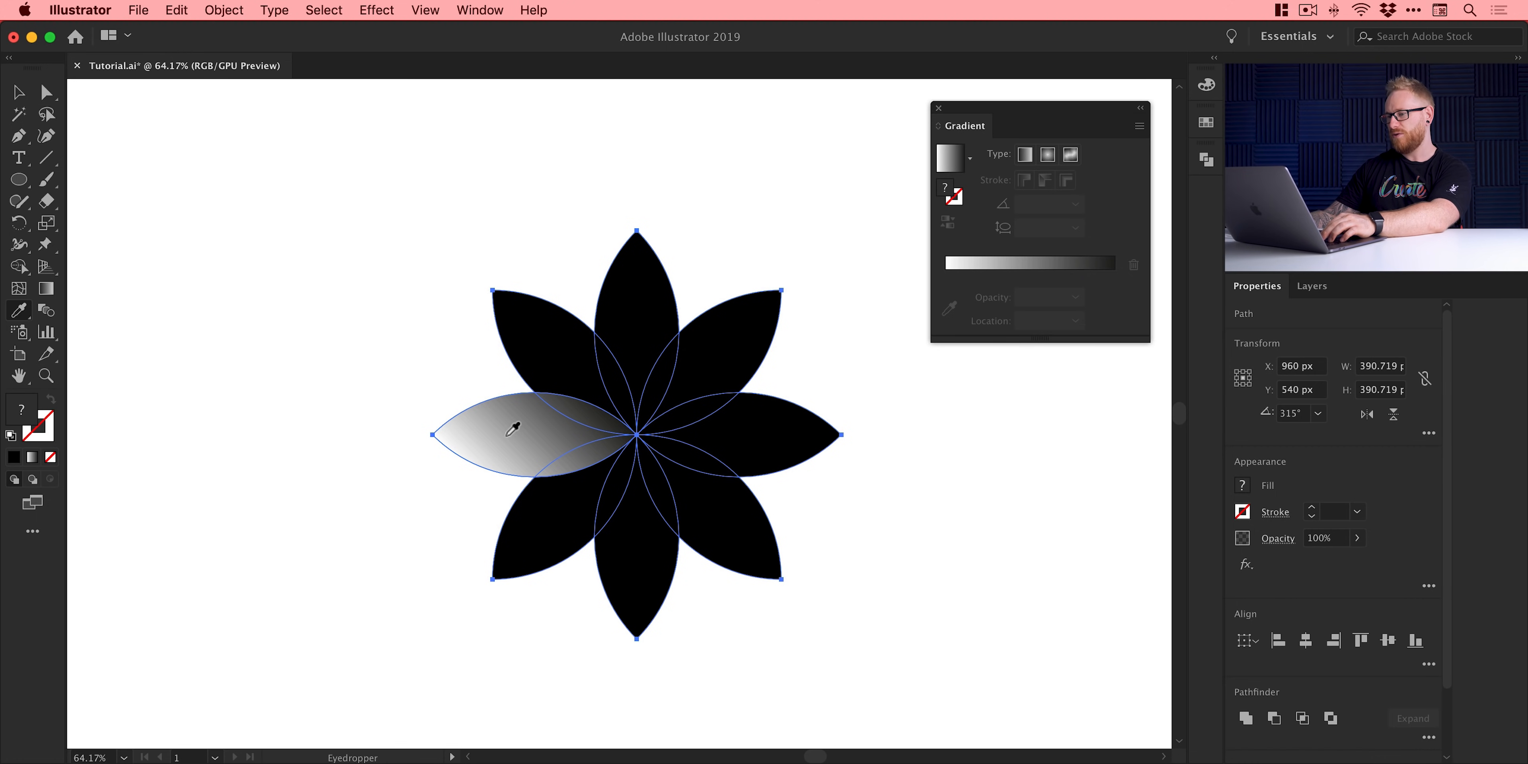
left_click(512, 428)
key("v")
left_click(367, 318)
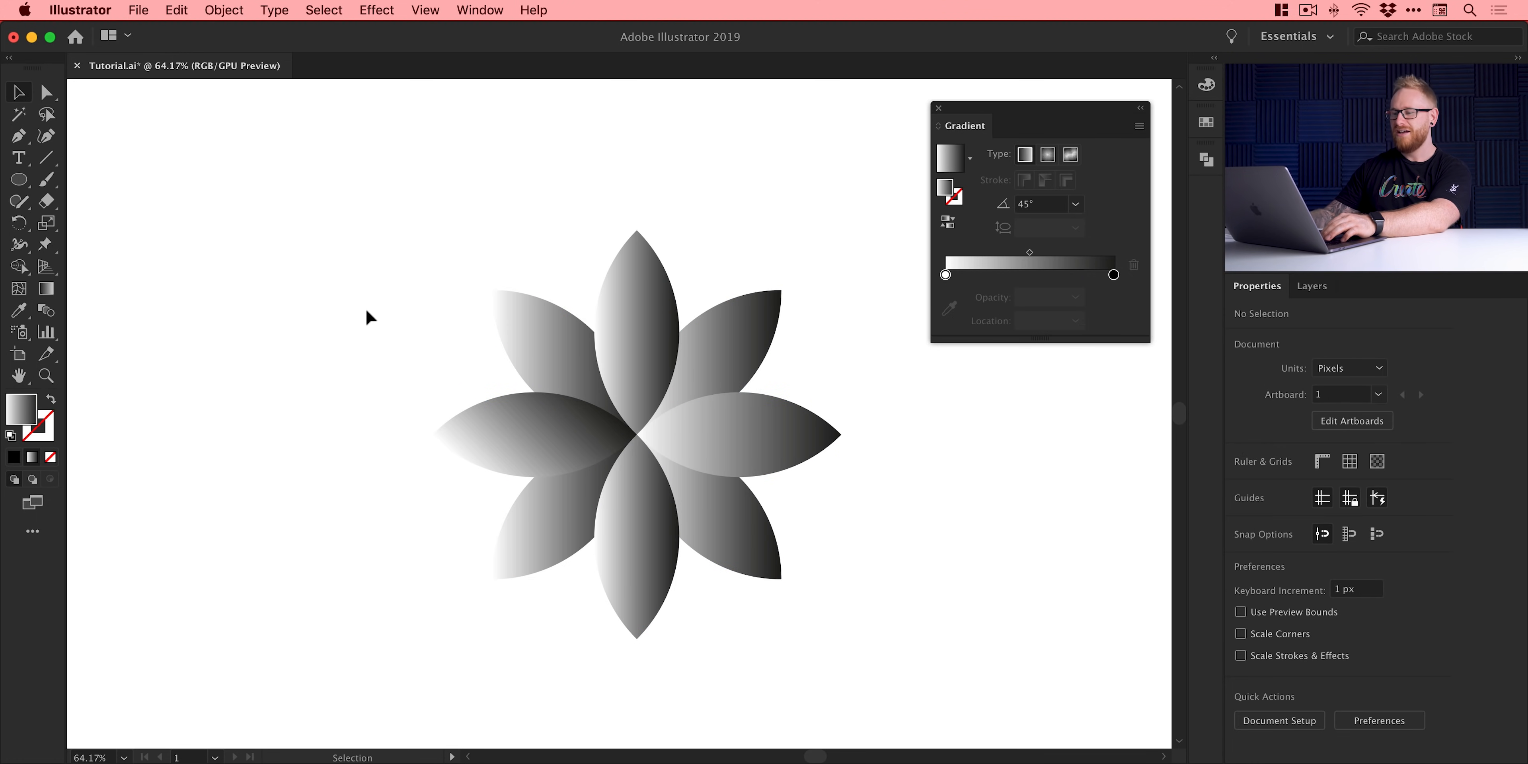
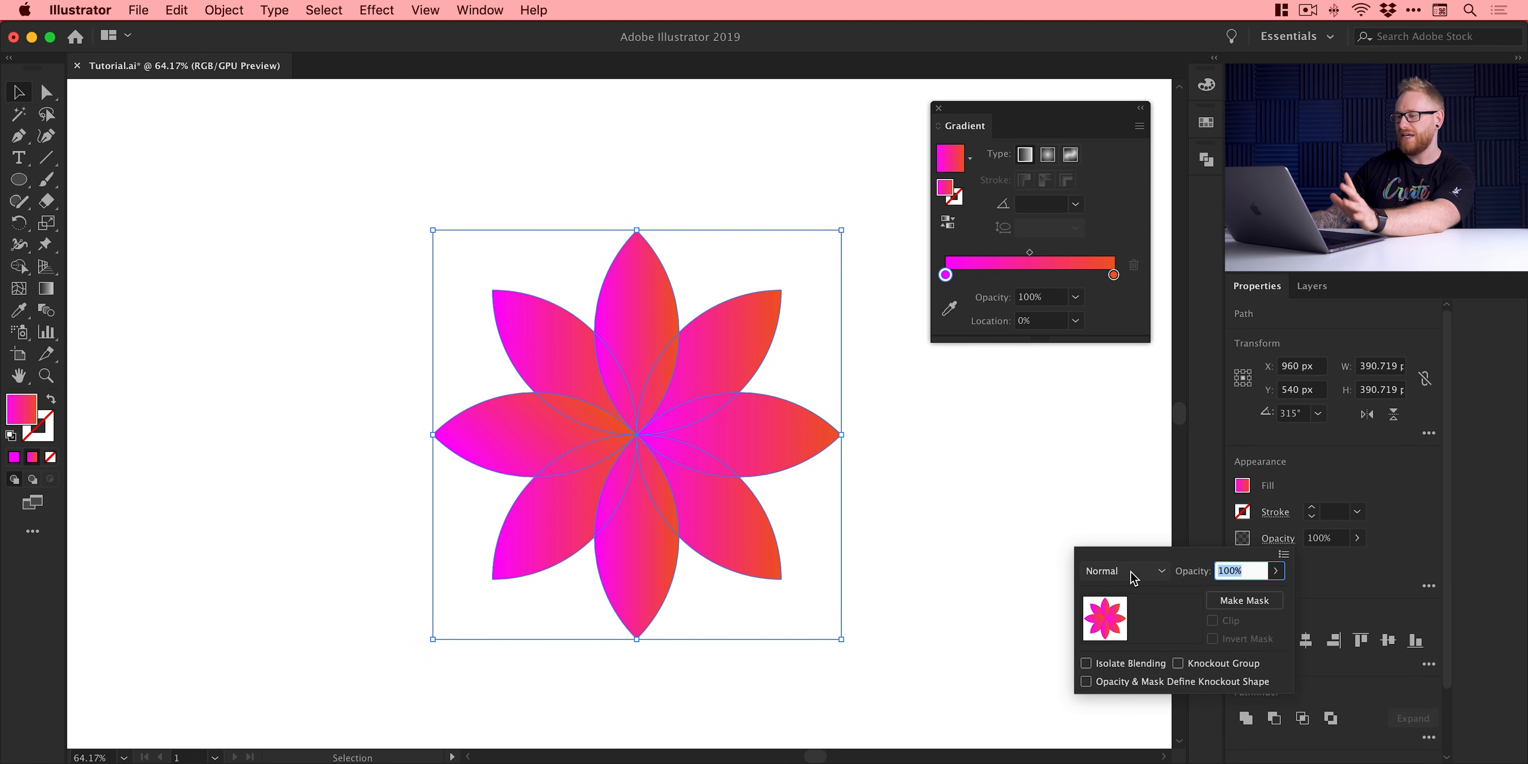
- Set the blend mode of all eight selected petals to Multiply and deselect them
left_click(1133, 578)
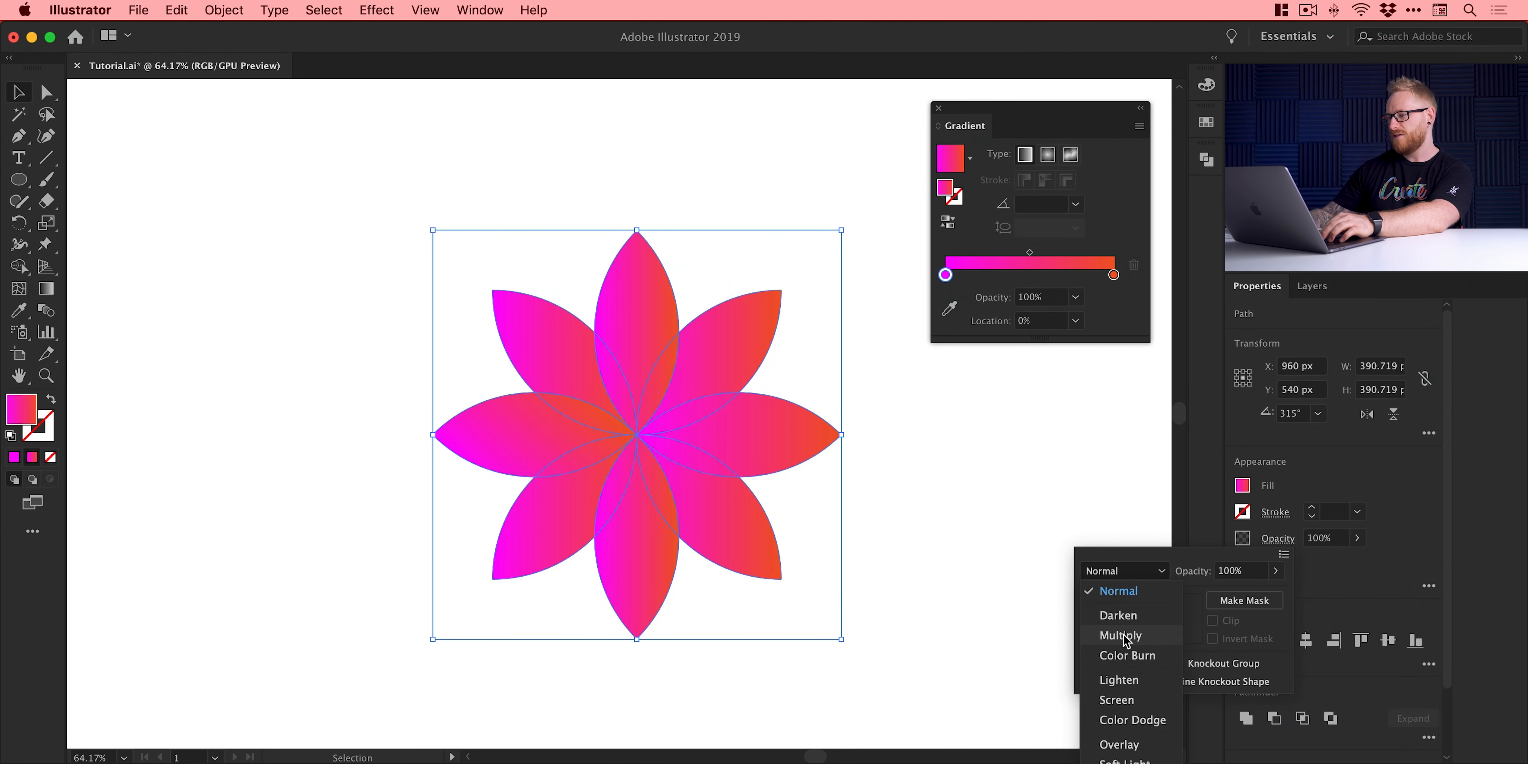
left_click(1120, 635)
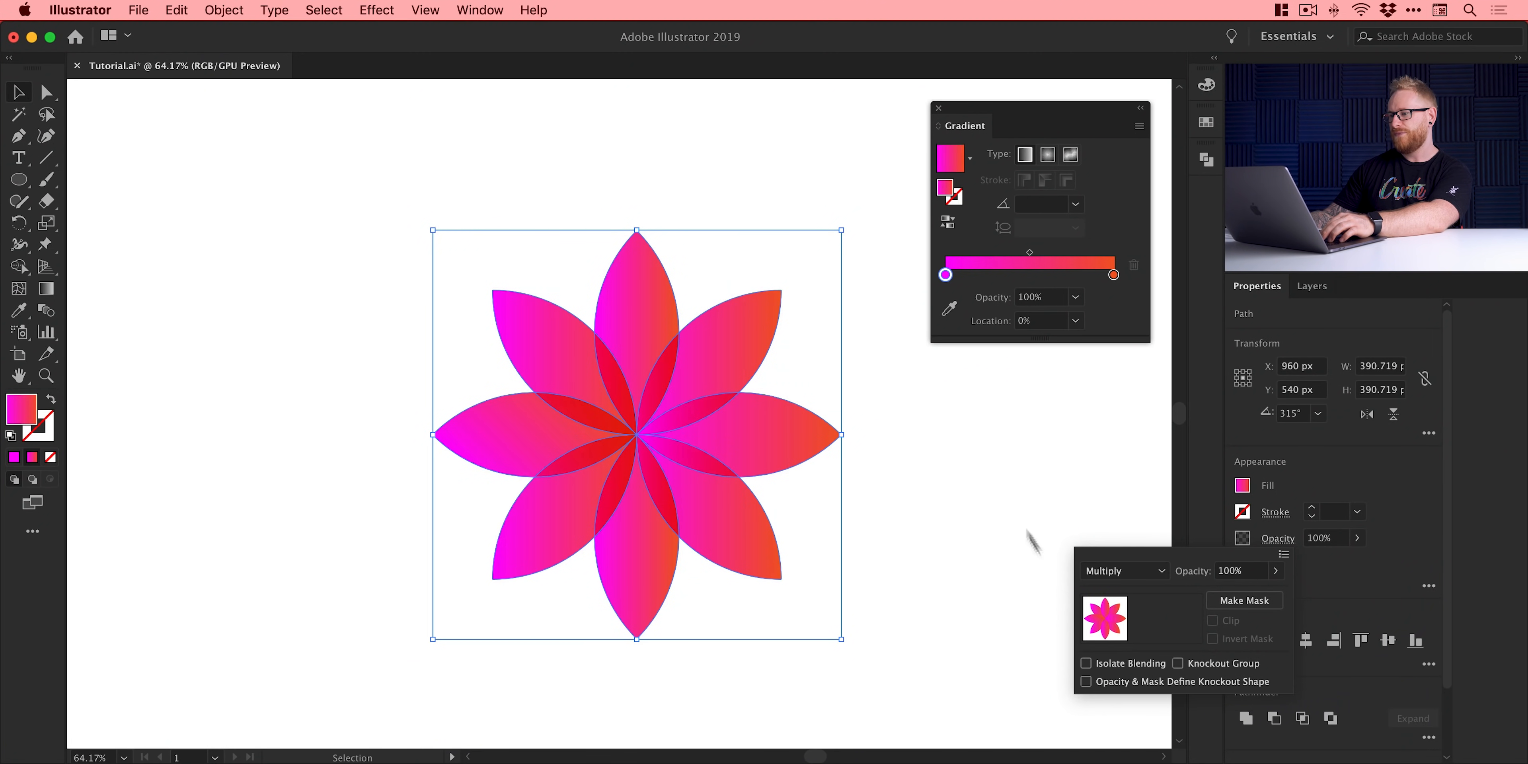
left_click(982, 451)
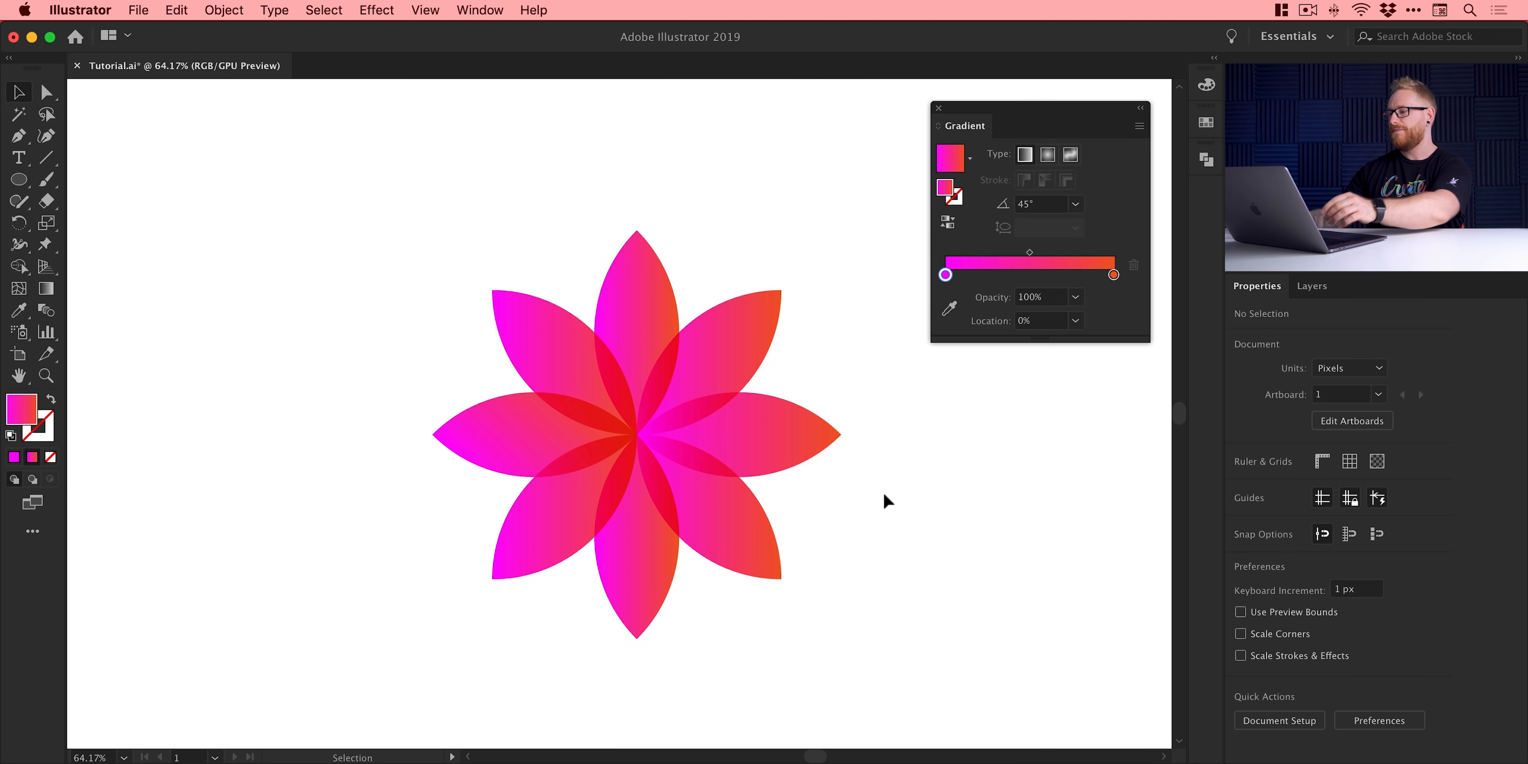
- Lower the opacity of all eight petals to about 76% and deselect them
left_click_drag(392, 228, 842, 614)
left_click(1357, 537)
left_click_drag(1354, 561, 1334, 562)
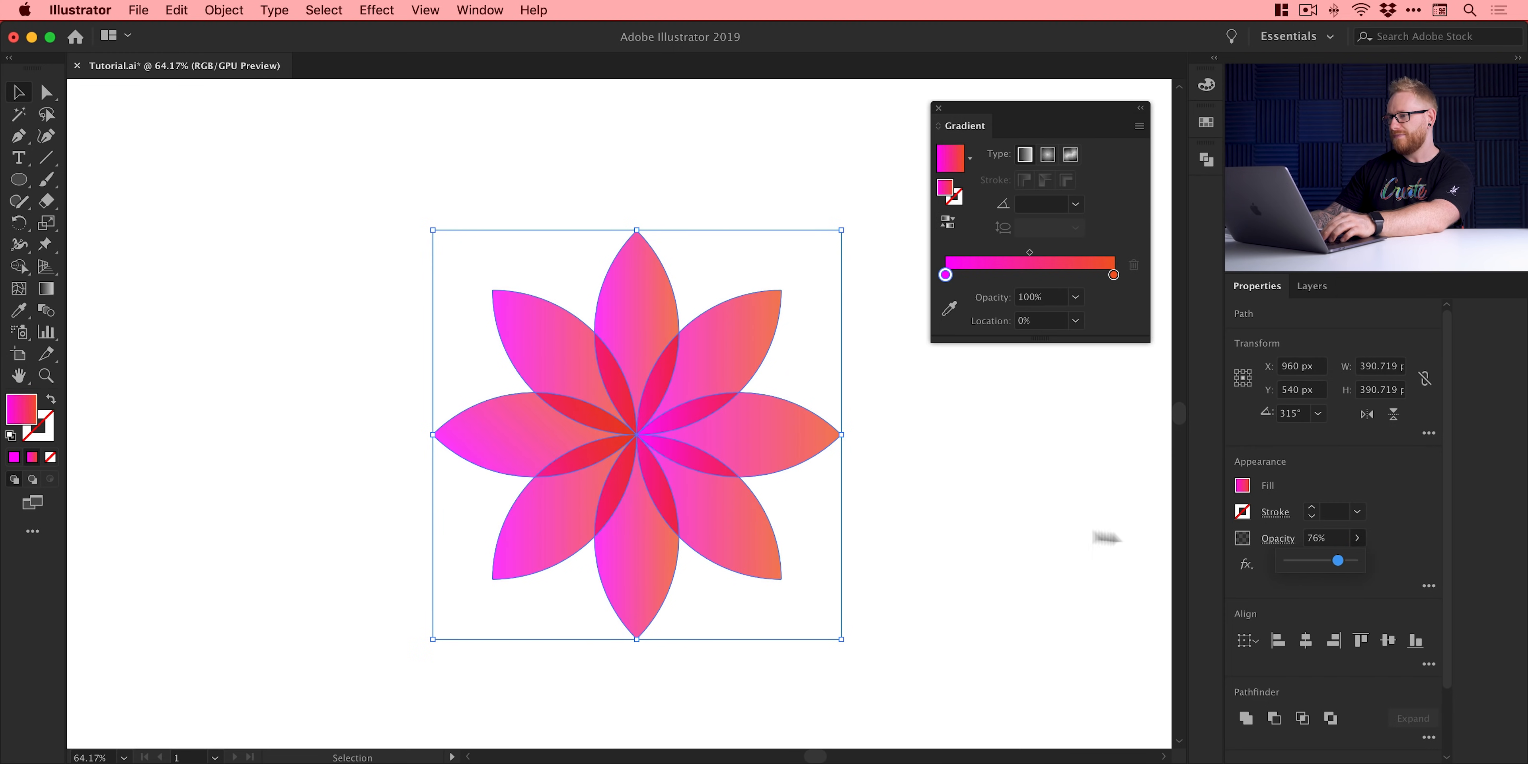
left_click(996, 520)
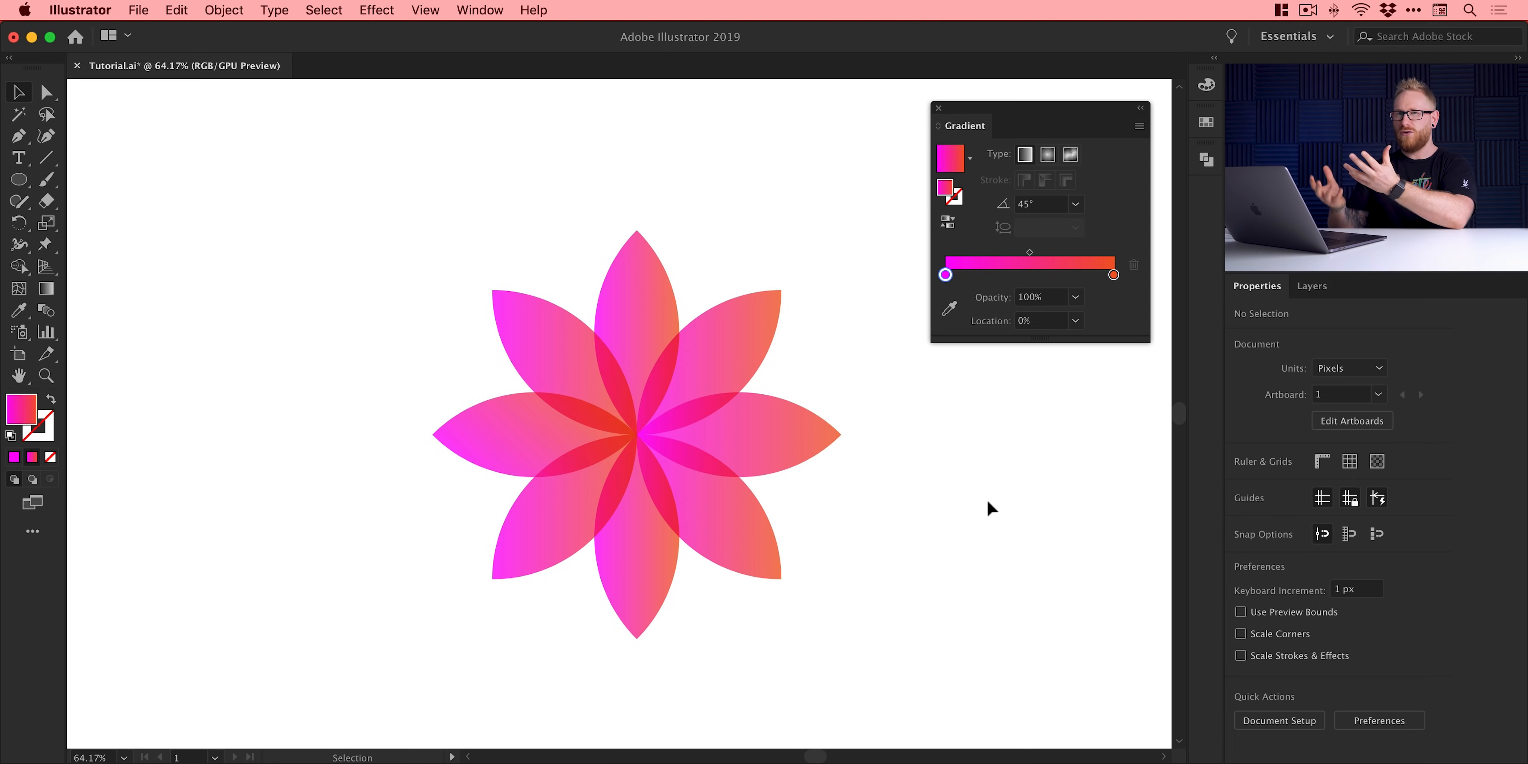
- Undo the opacity reduction on the petals and deselect the flower
key("super+a")
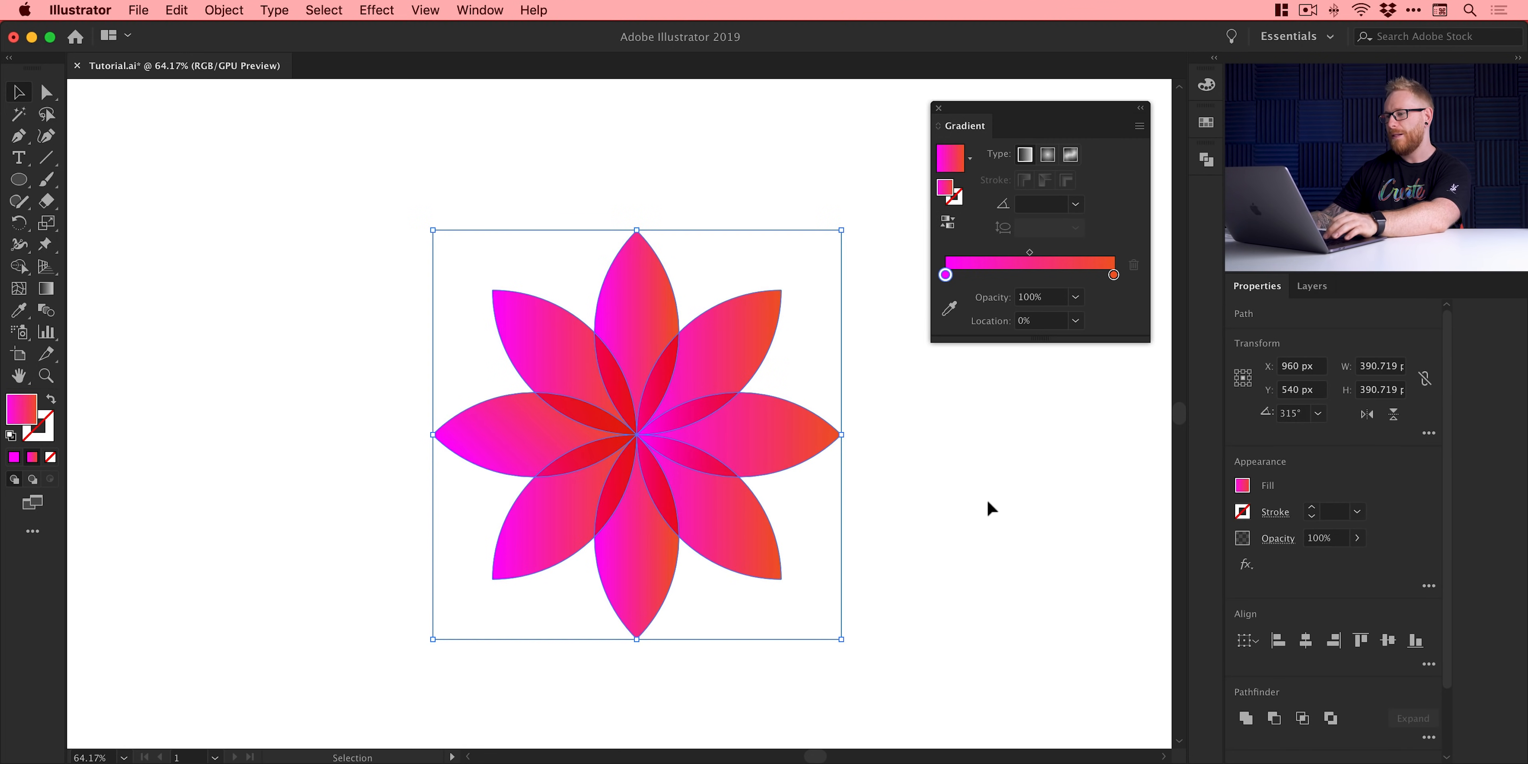
key("shift+super+a")
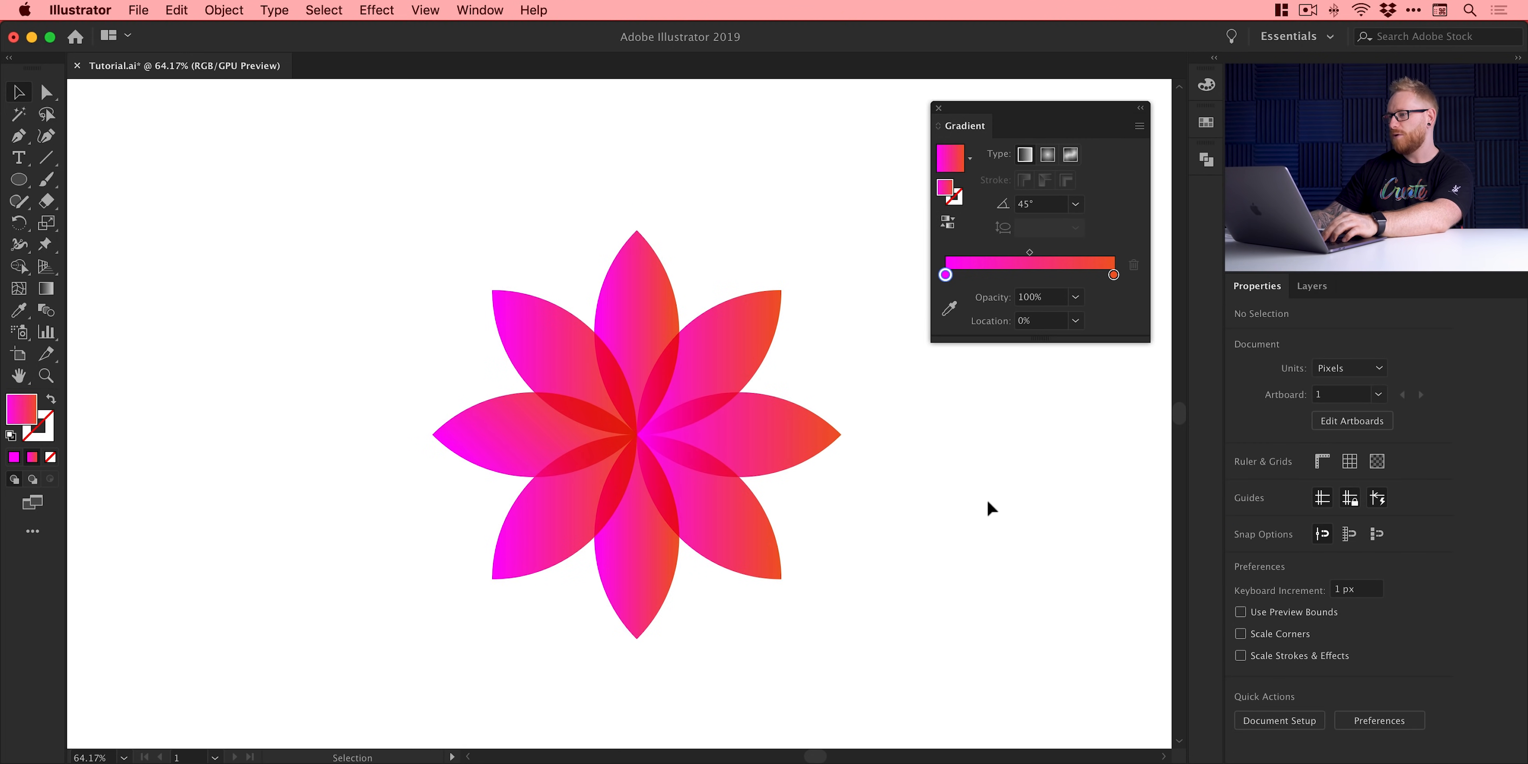
- Close the Gradient panel and open the options of the global RGB Magenta swatch, keeping the dialog clear of the flower
left_click(938, 109)
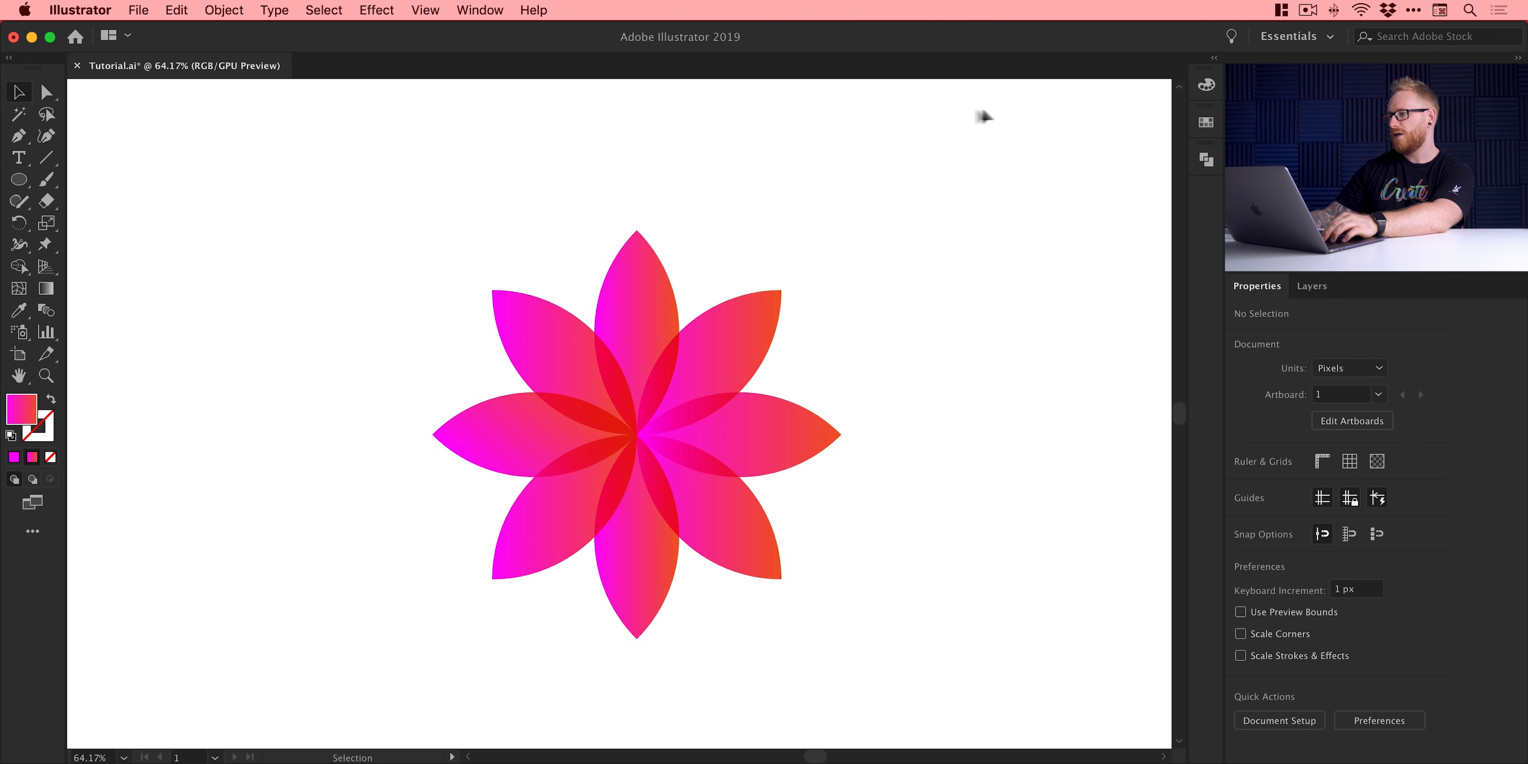
left_click(1205, 124)
double_click(1095, 173)
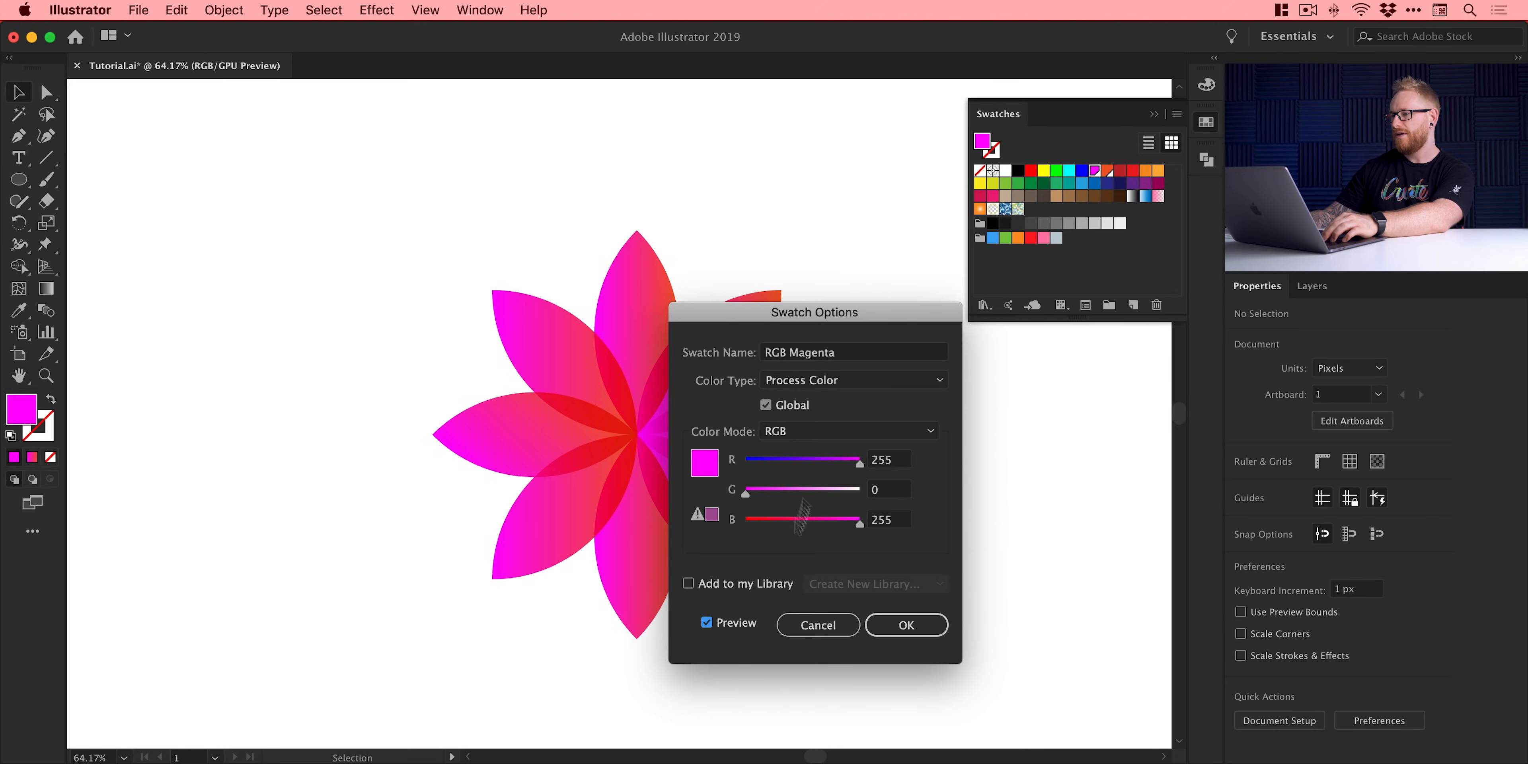
left_click_drag(835, 309, 1004, 362)
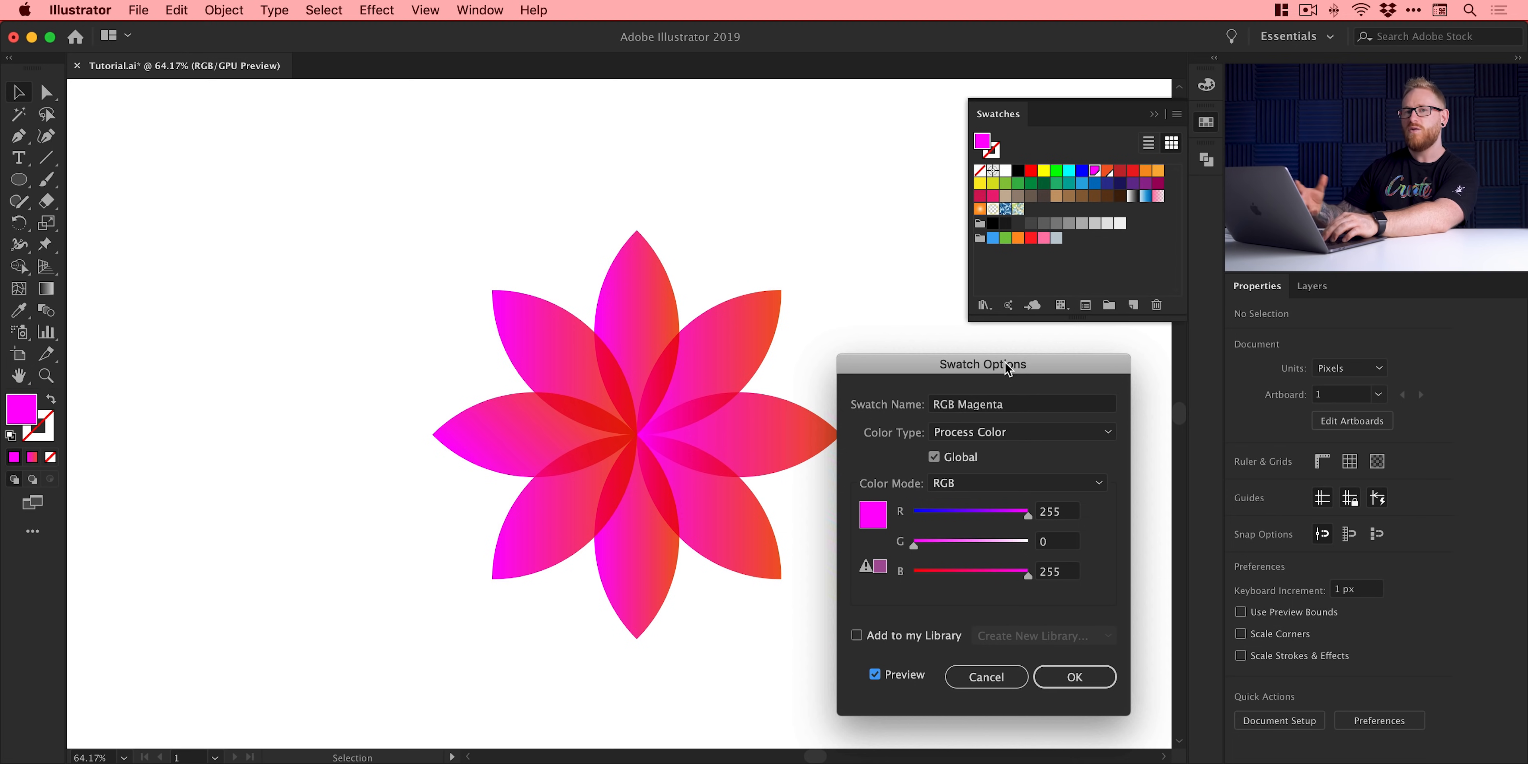
- Try a purple of about R=115 G=31 B=235 for the global RGB Magenta swatch
left_click_drag(1027, 514, 1003, 549)
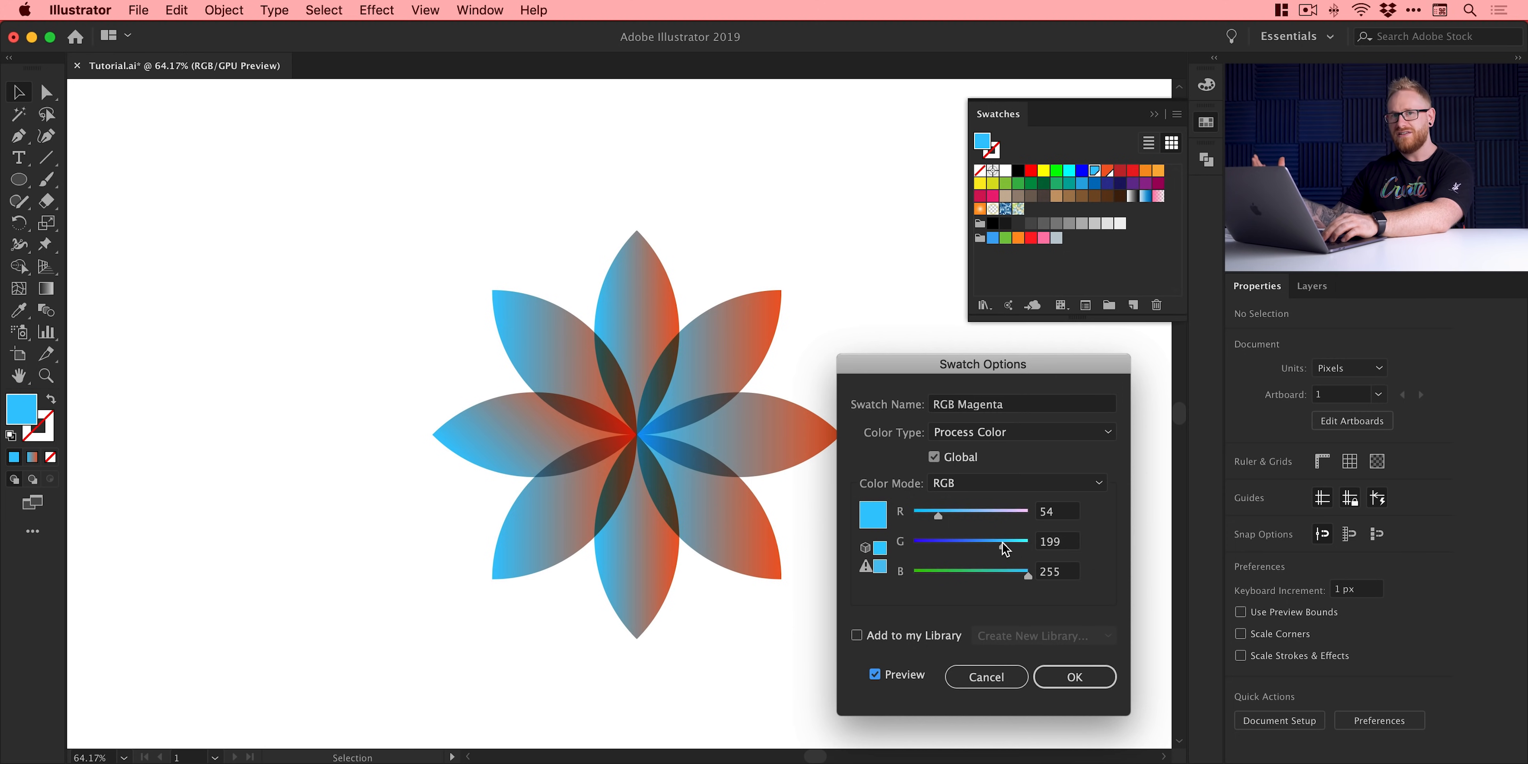
left_click_drag(1002, 545, 929, 551)
left_click_drag(1008, 584, 1018, 576)
left_click(977, 519)
mouse_move(978, 519)
left_mouse_down()
mouse_move(997, 517)
mouse_move(970, 520)
left_mouse_up()
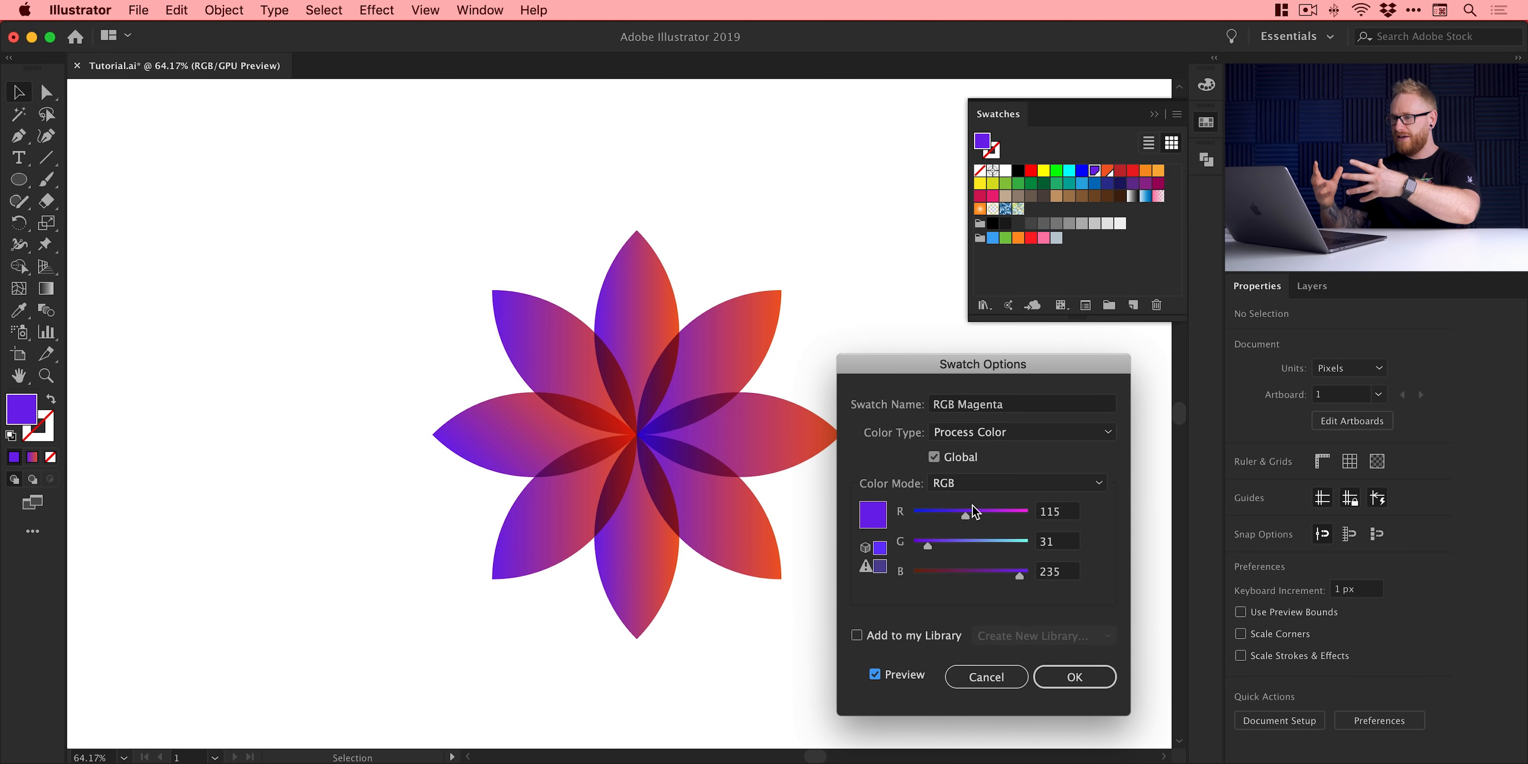
- Change the global RGB Magenta swatch to a golden yellow of about R=218 G=193 B=69 and accept it
left_click(968, 546)
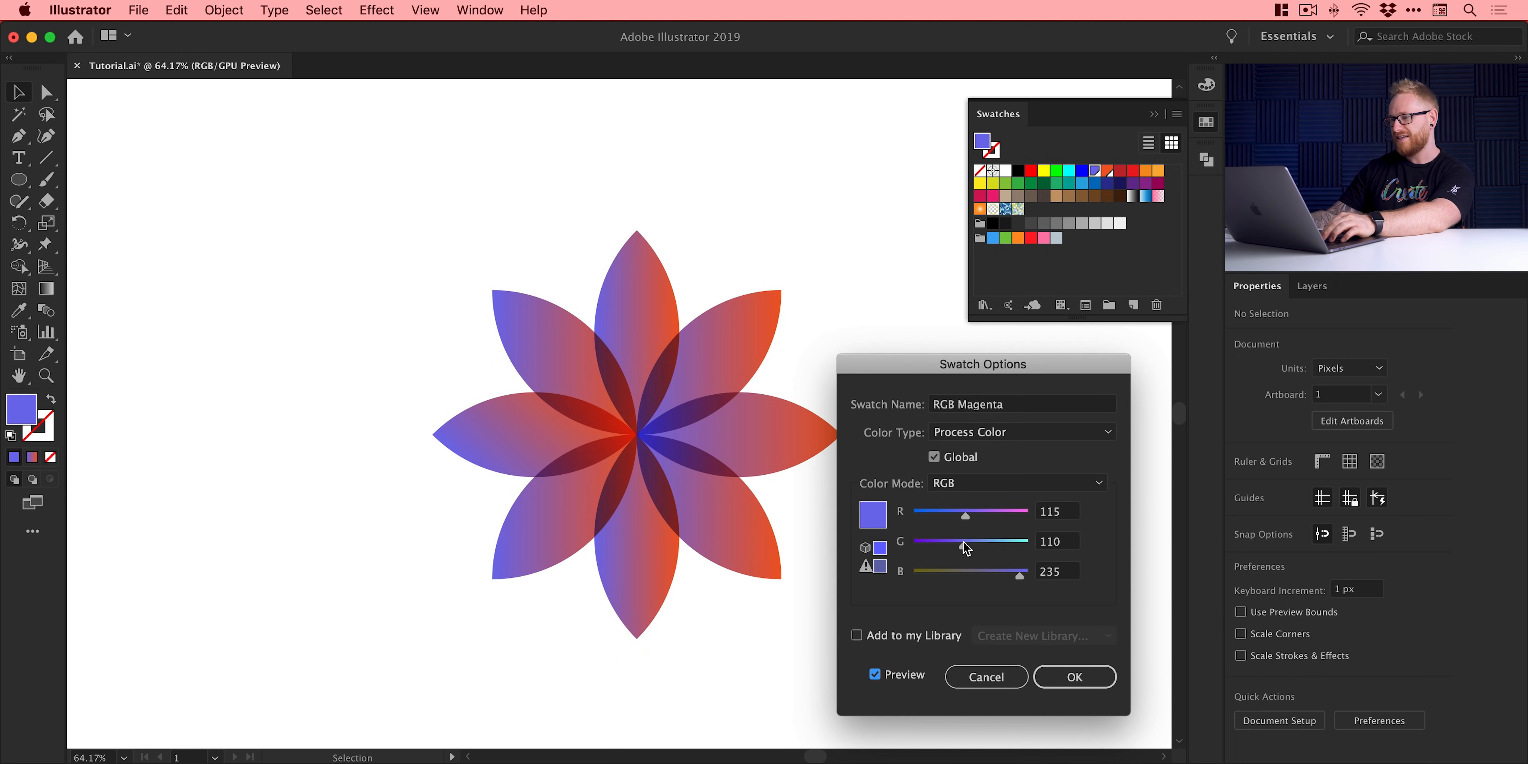
left_click(971, 573)
left_click_drag(971, 574, 974, 574)
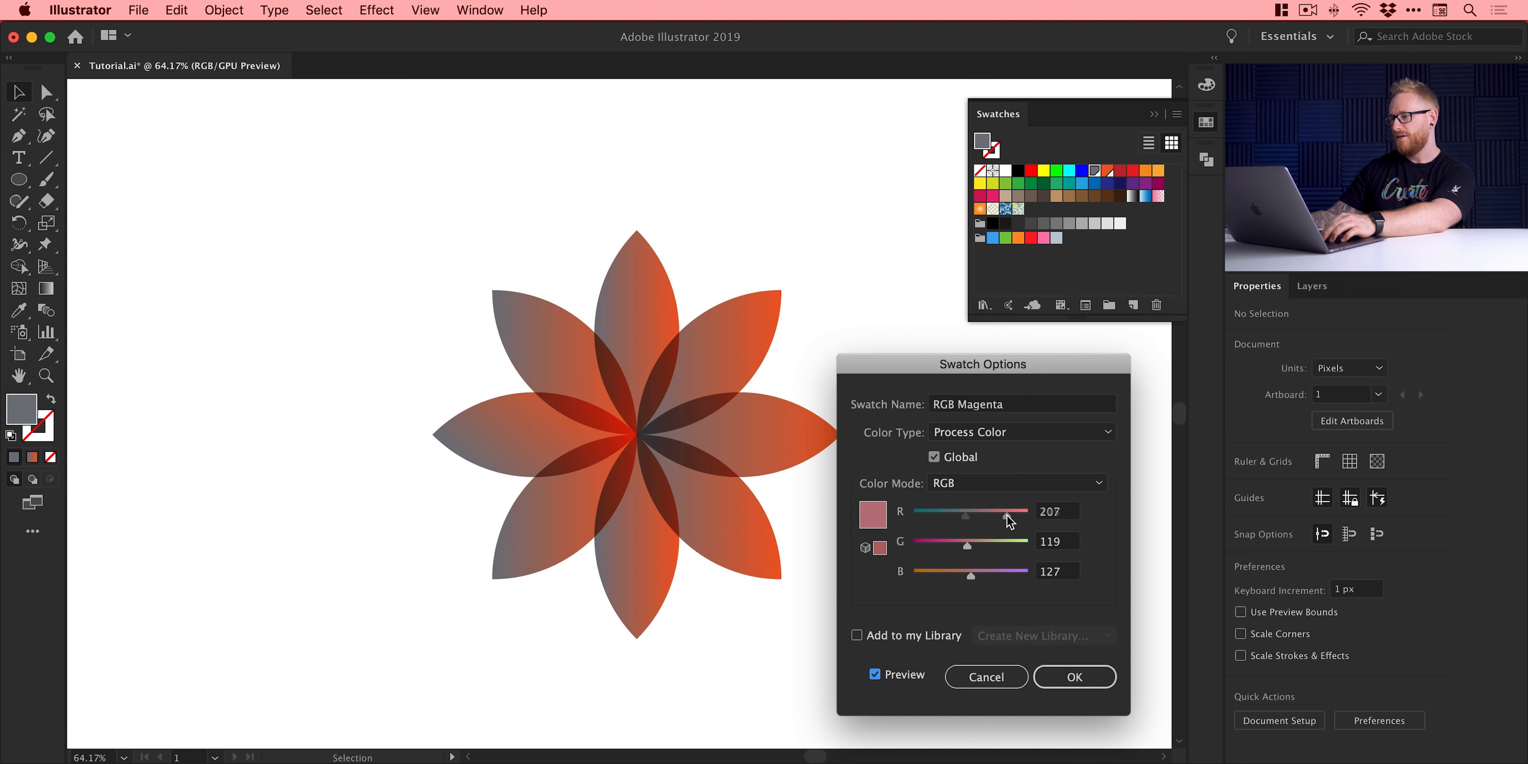
left_click(1014, 514)
left_click(985, 542)
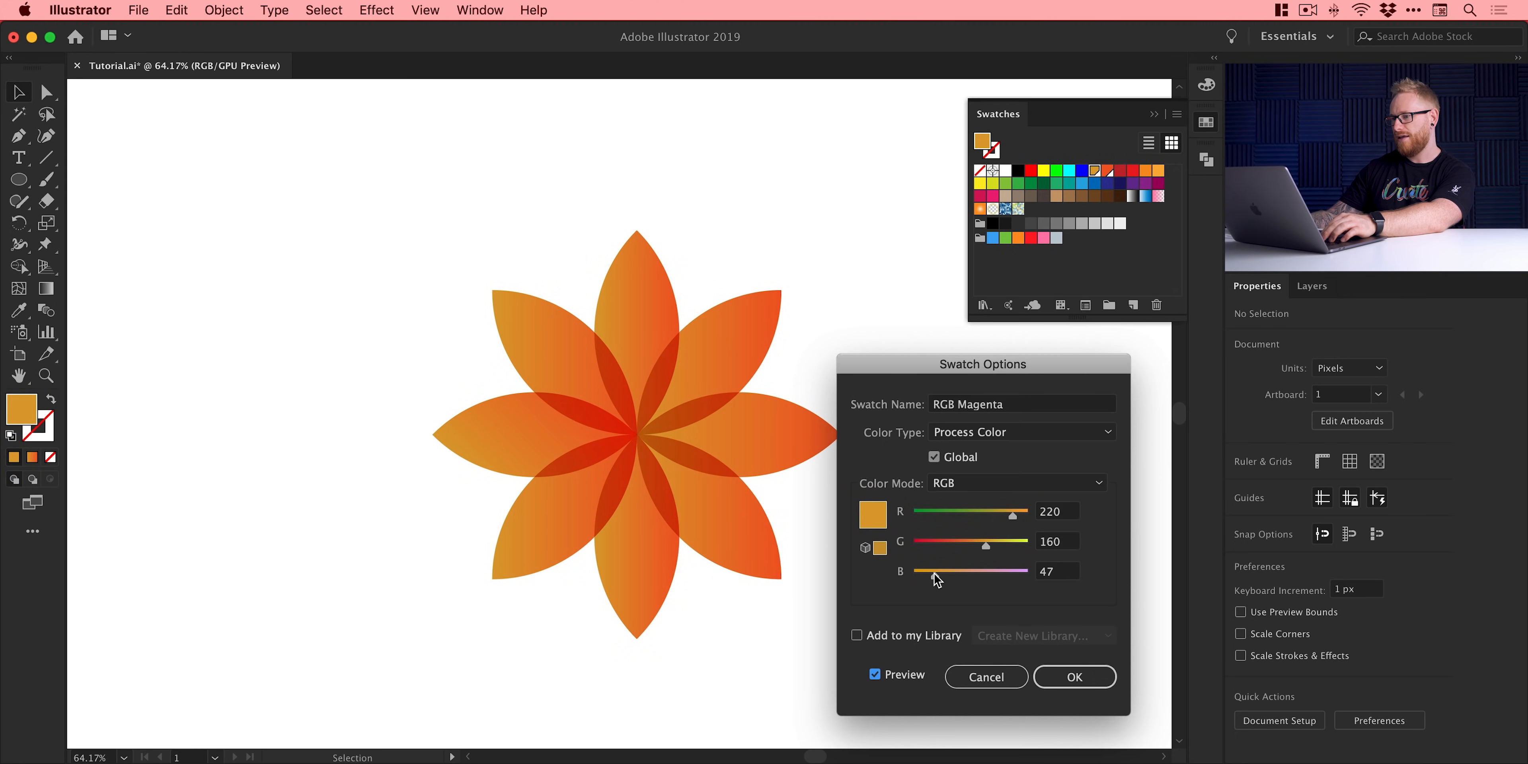
left_click(975, 544)
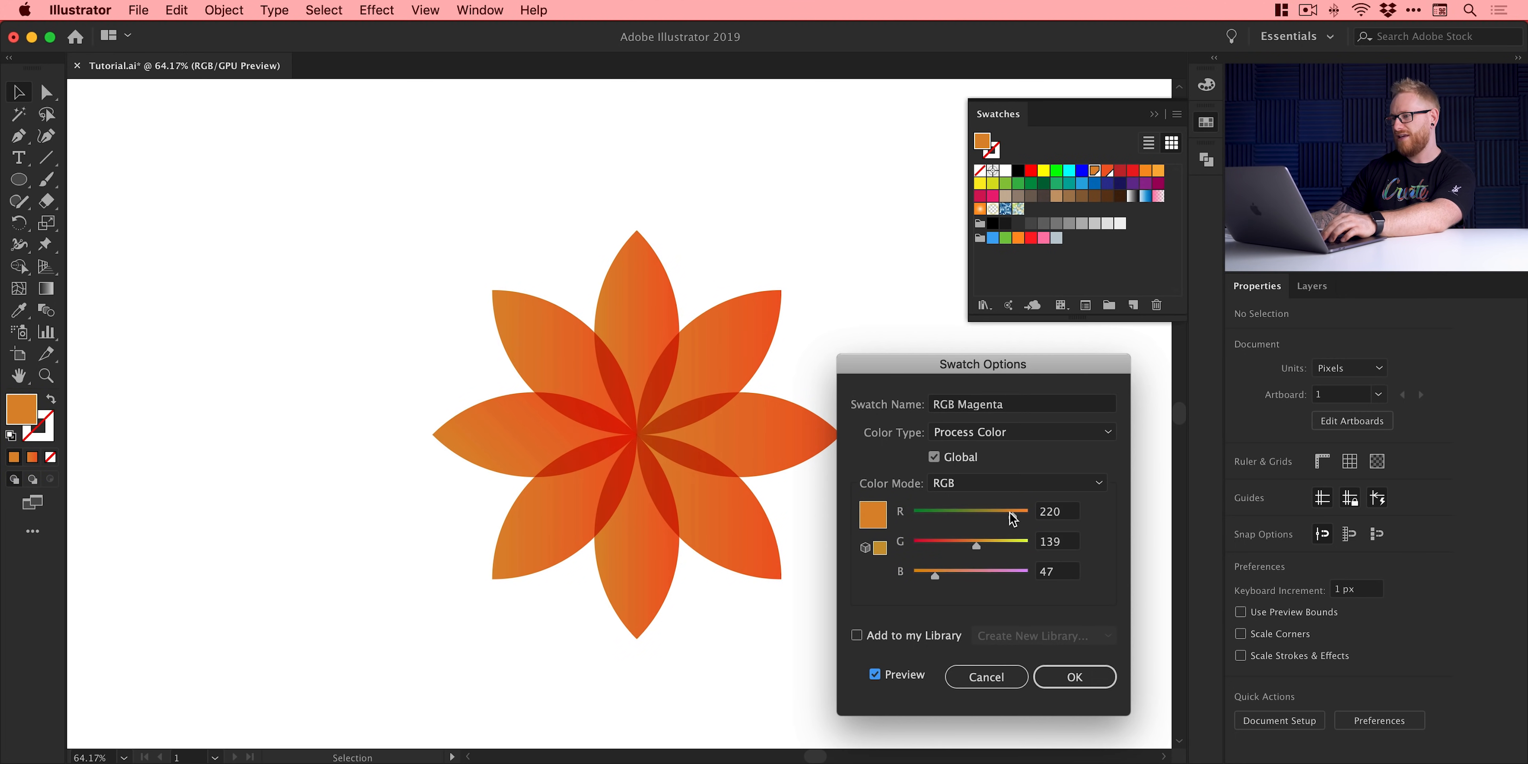
left_click_drag(1014, 513, 1011, 512)
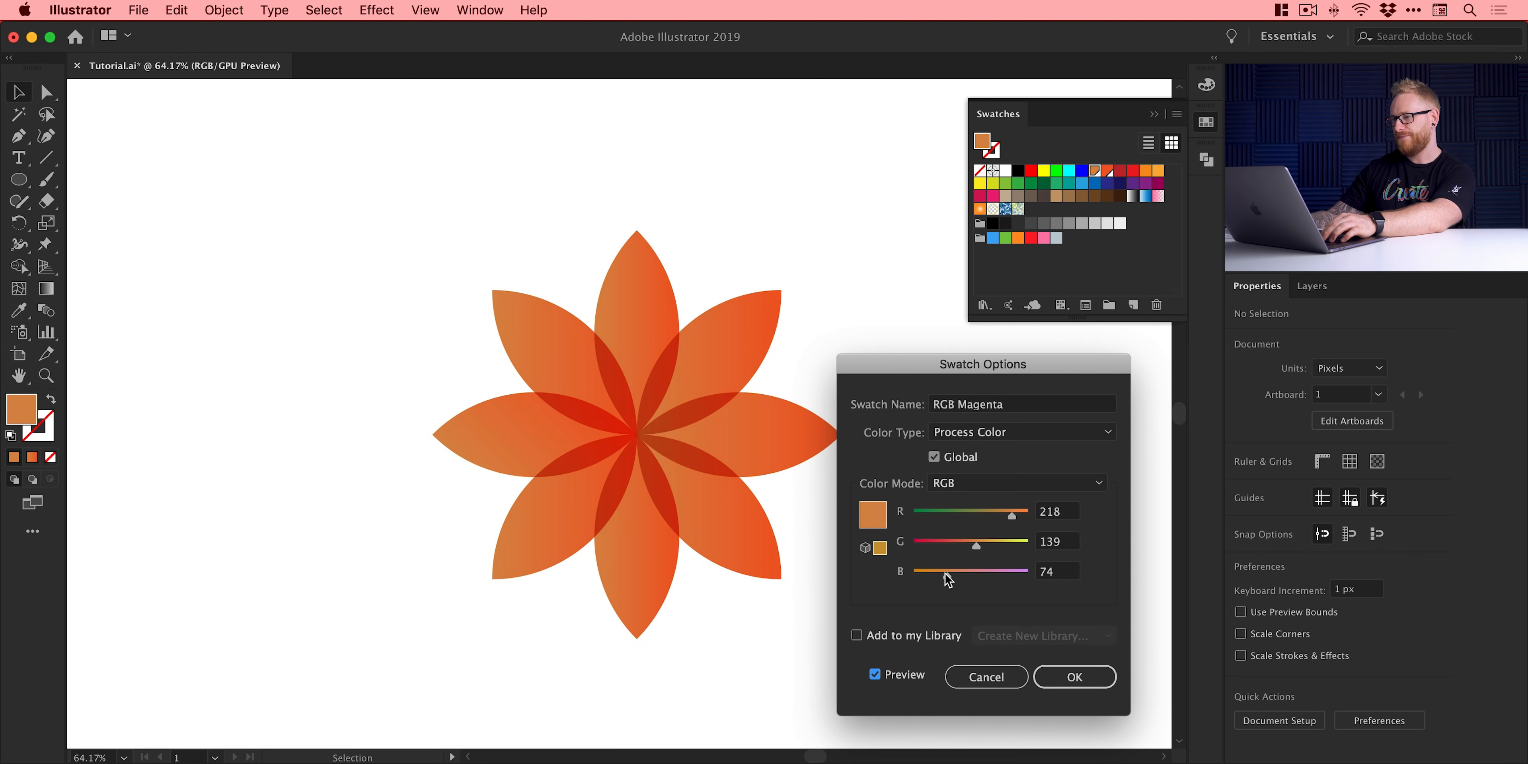
left_click(999, 542)
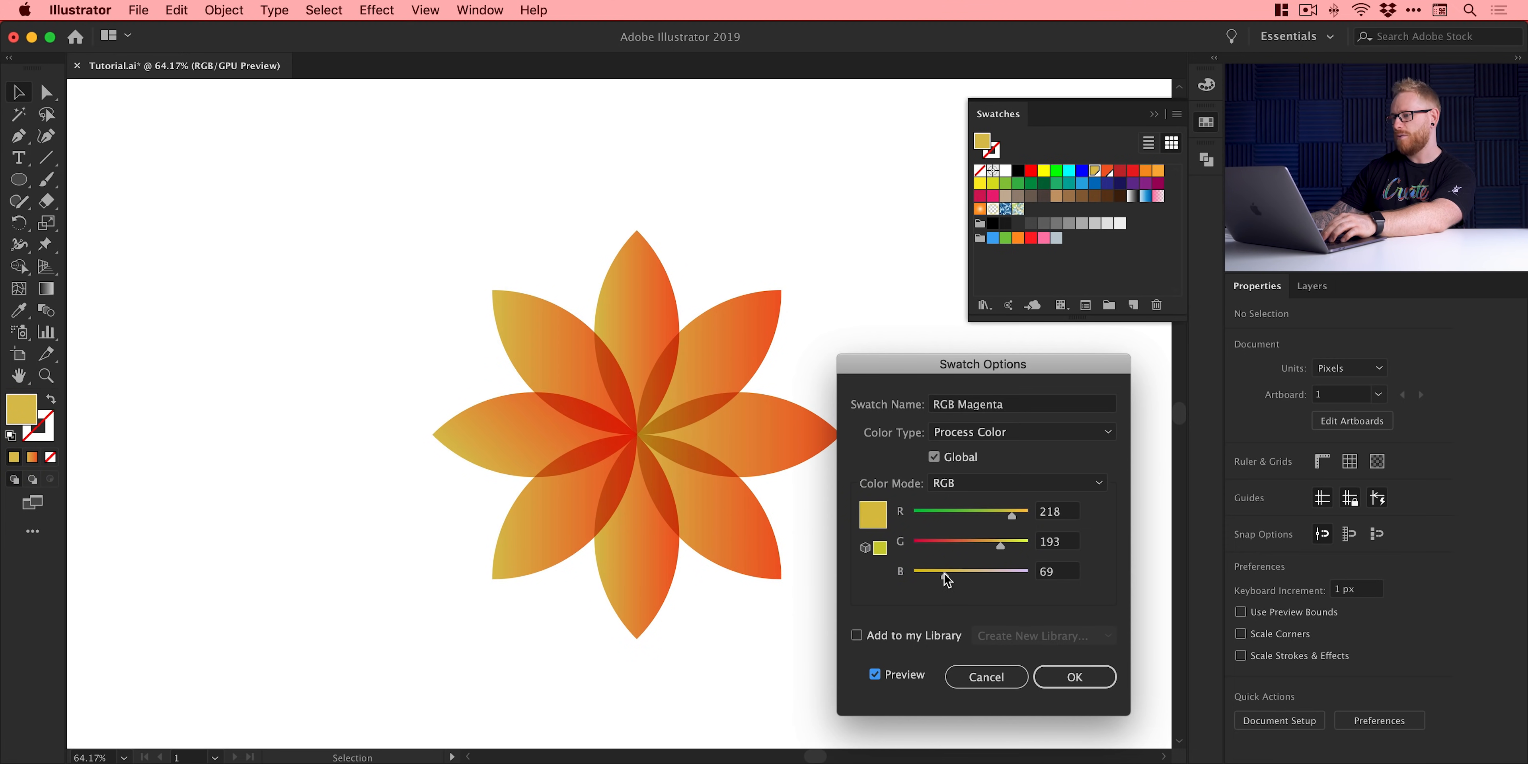
left_click(1054, 676)
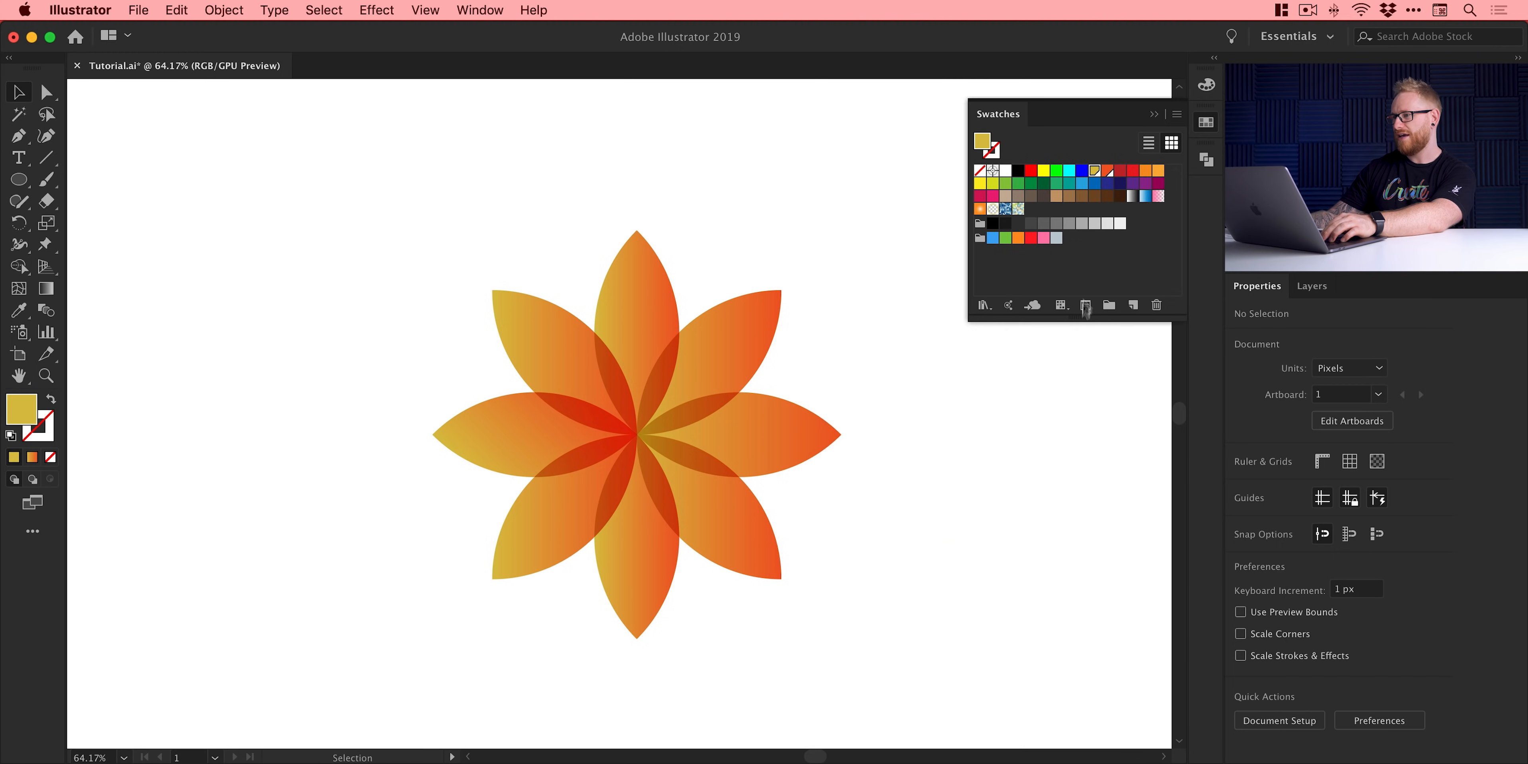
- Change the orange-red global swatch to a crimson of about R=214 G=36 B=84, previewing it on the flower, and accept it
double_click(1106, 173)
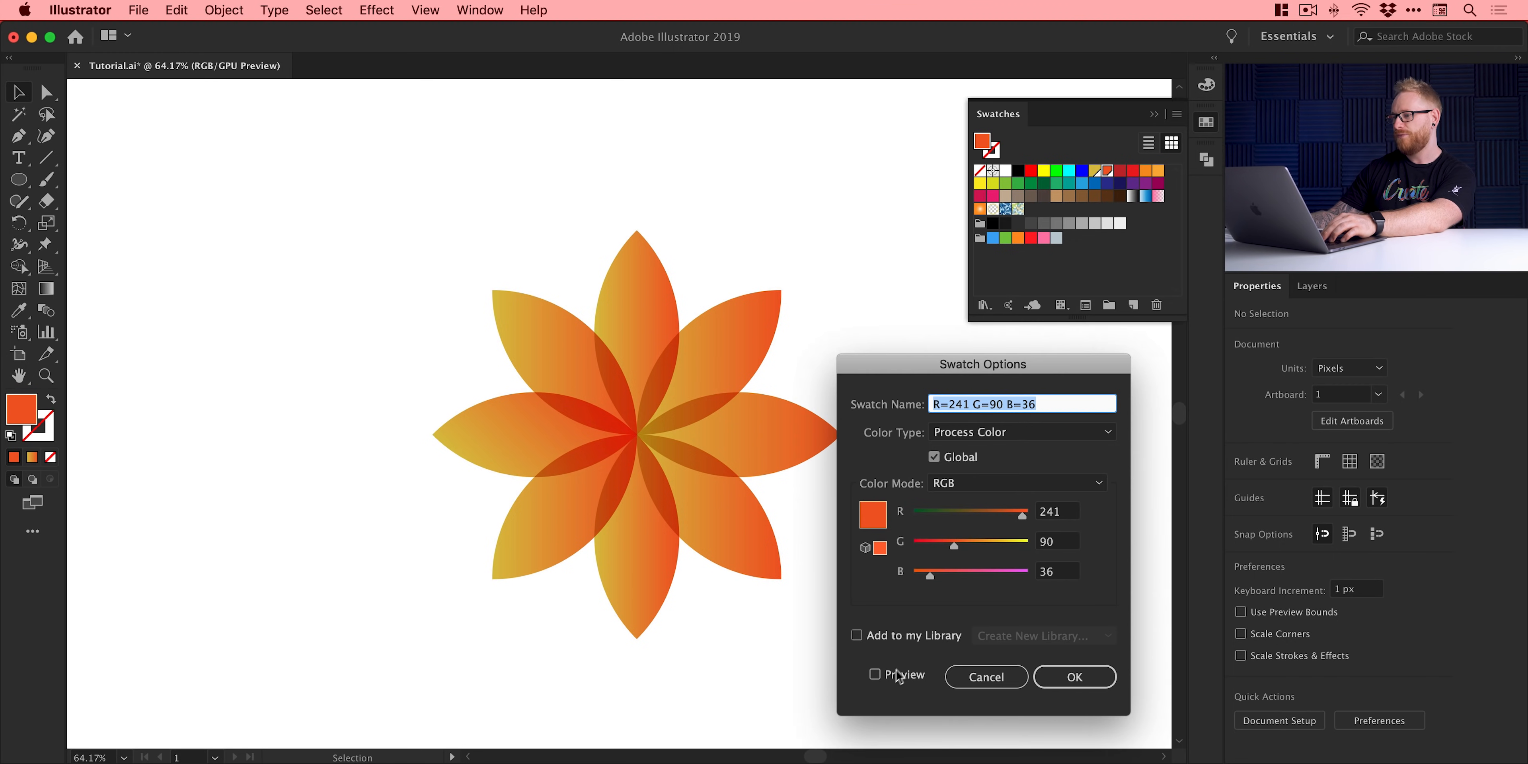
left_click(894, 675)
left_click(963, 573)
mouse_move(963, 575)
left_mouse_down()
mouse_move(991, 576)
mouse_move(973, 577)
left_mouse_up()
left_click(936, 541)
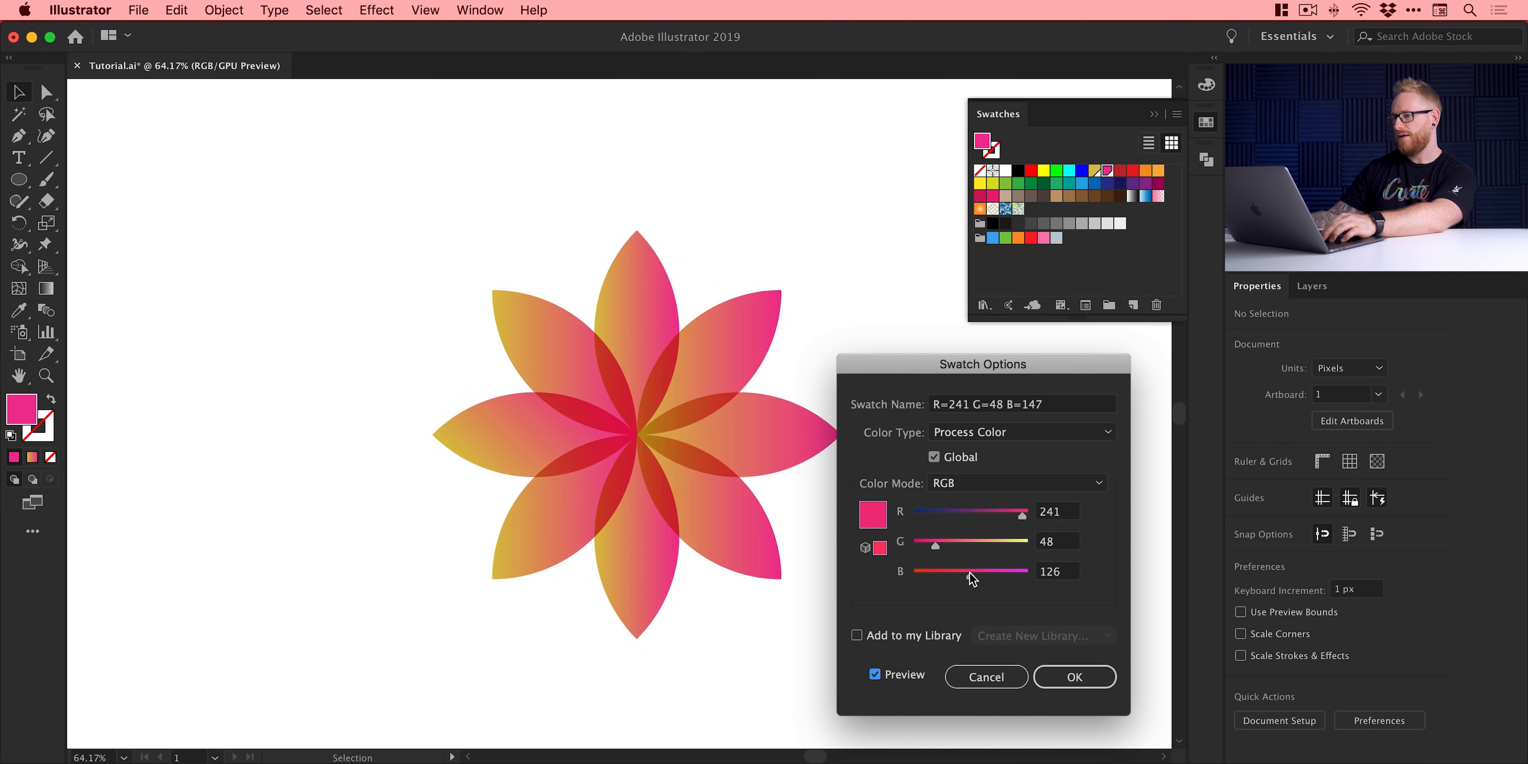
left_click(1005, 513)
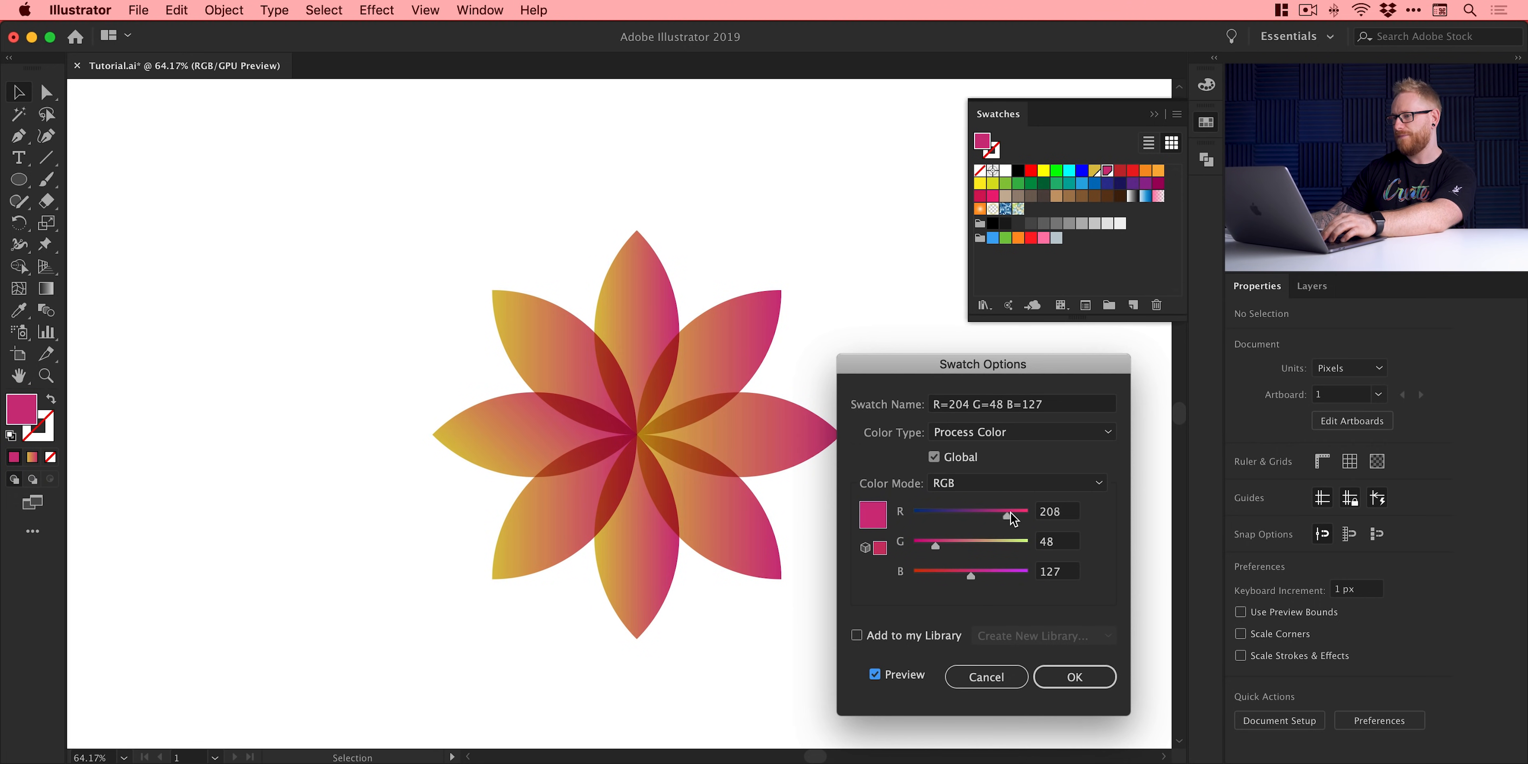
left_click_drag(962, 576, 949, 577)
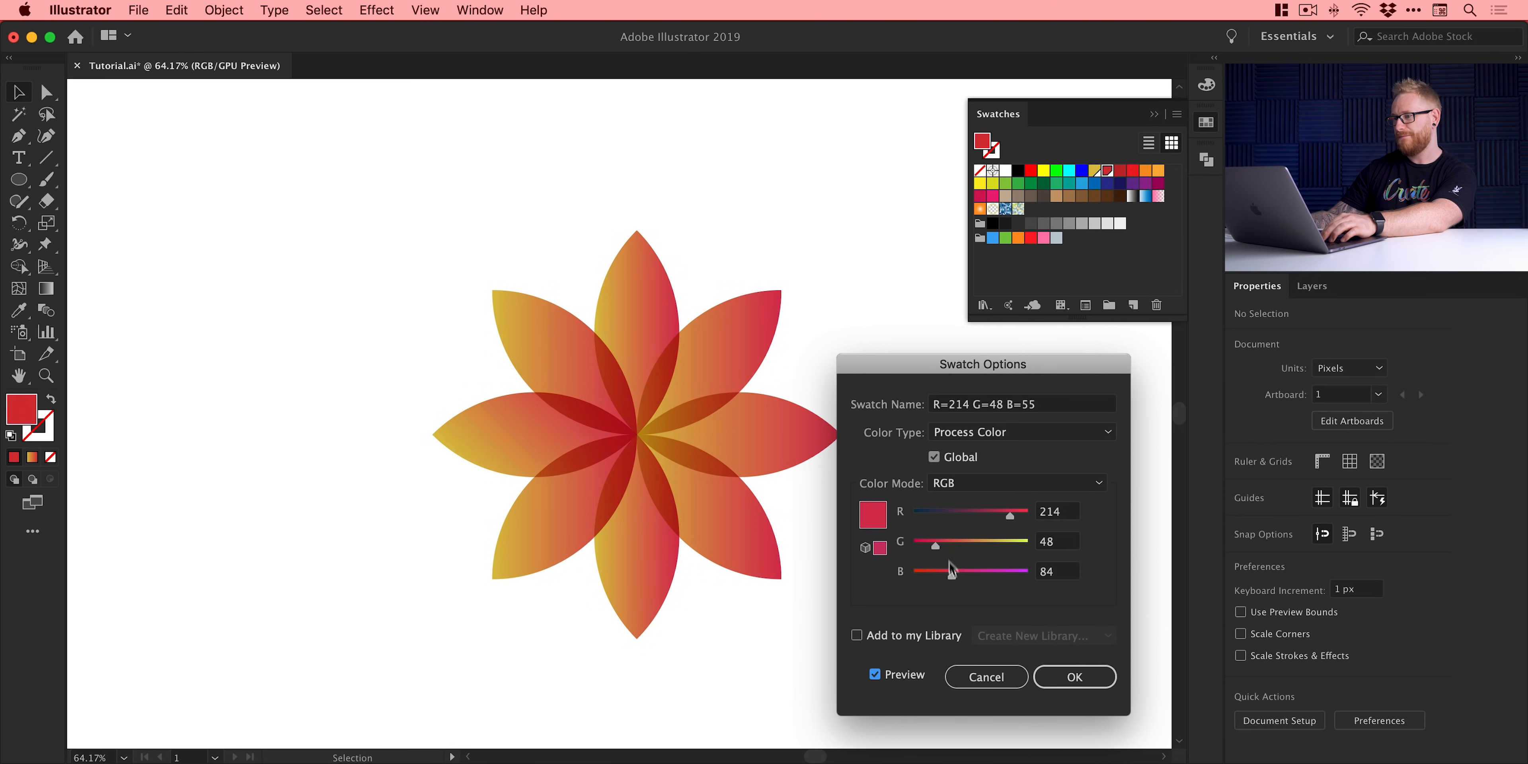
left_click_drag(931, 542, 929, 543)
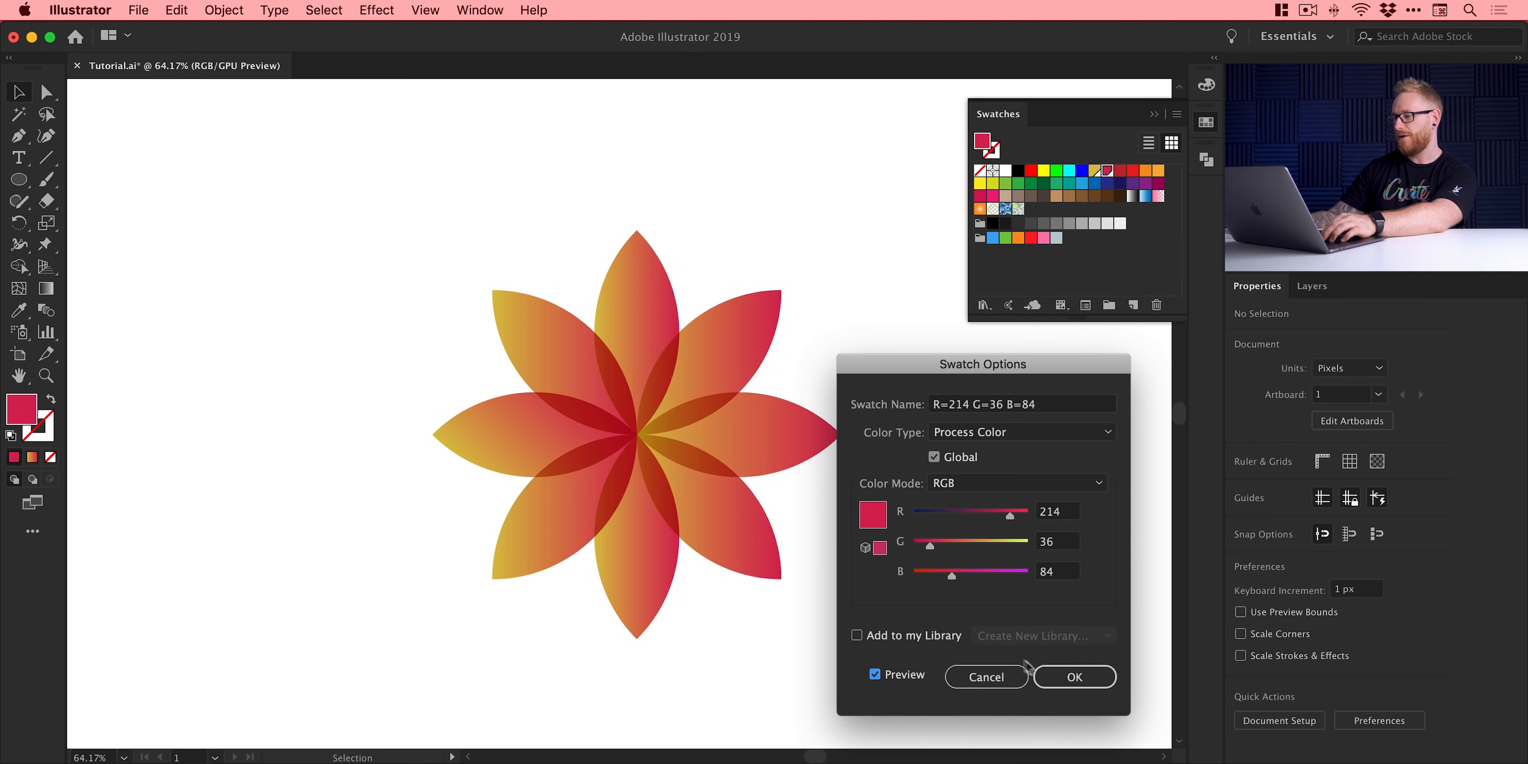
left_click(1055, 679)
- Change the global RGB Magenta swatch to an orange of about R=244 G=160 B=85, accept it and close the Swatches panel
double_click(1095, 171)
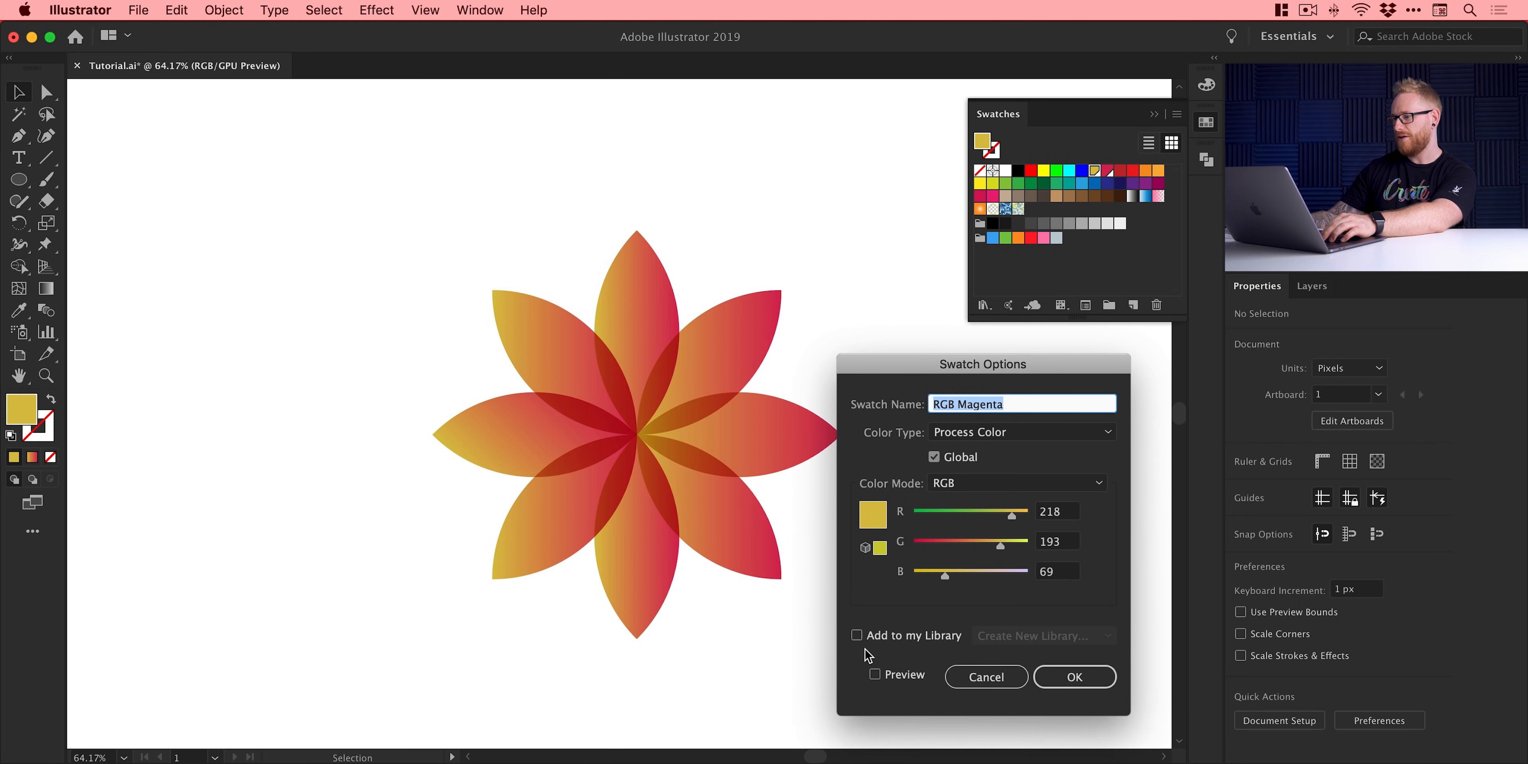
left_click(875, 674)
left_click(976, 545)
left_click_drag(978, 544, 1021, 518)
left_click_drag(952, 573, 986, 550)
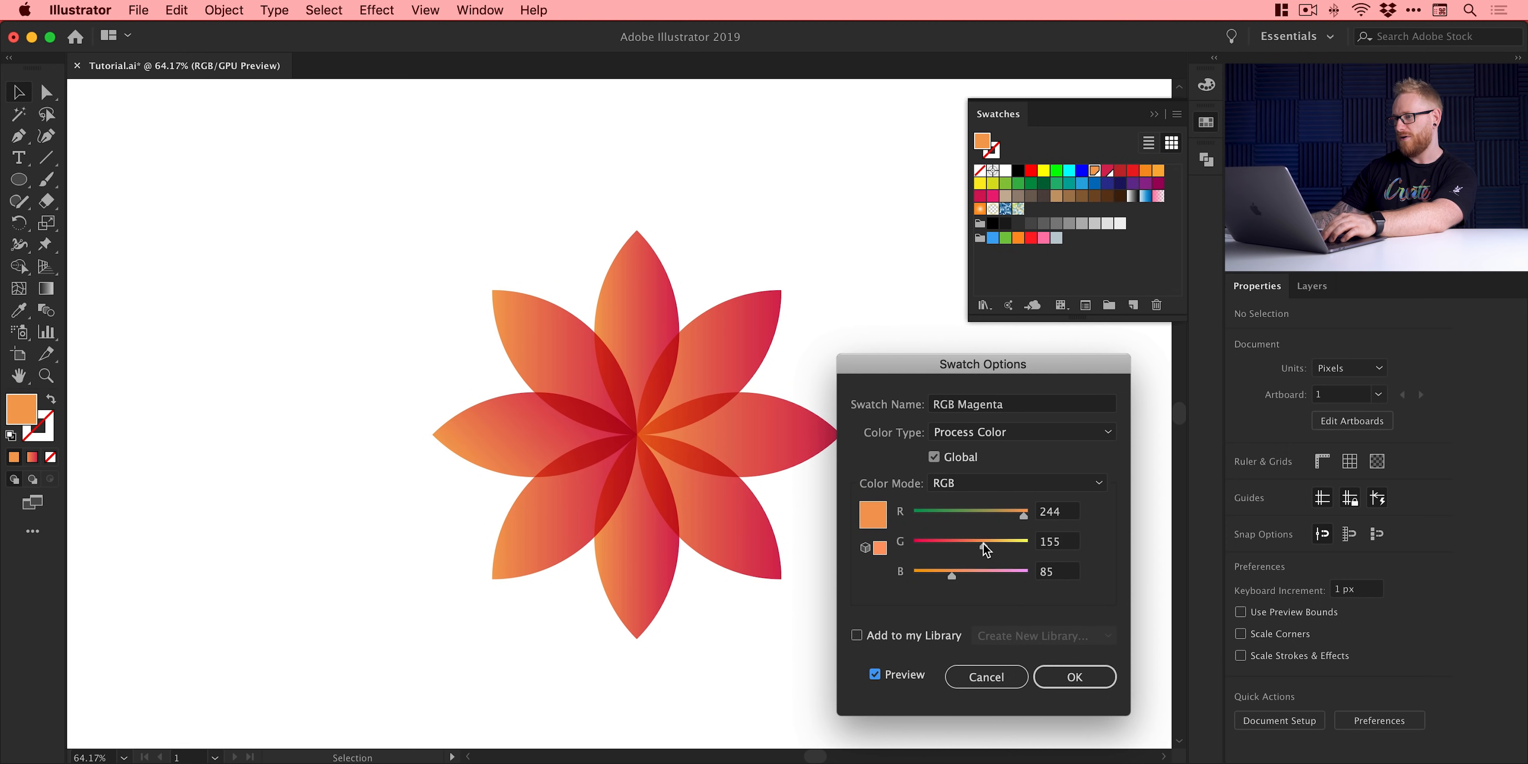
left_click(1060, 677)
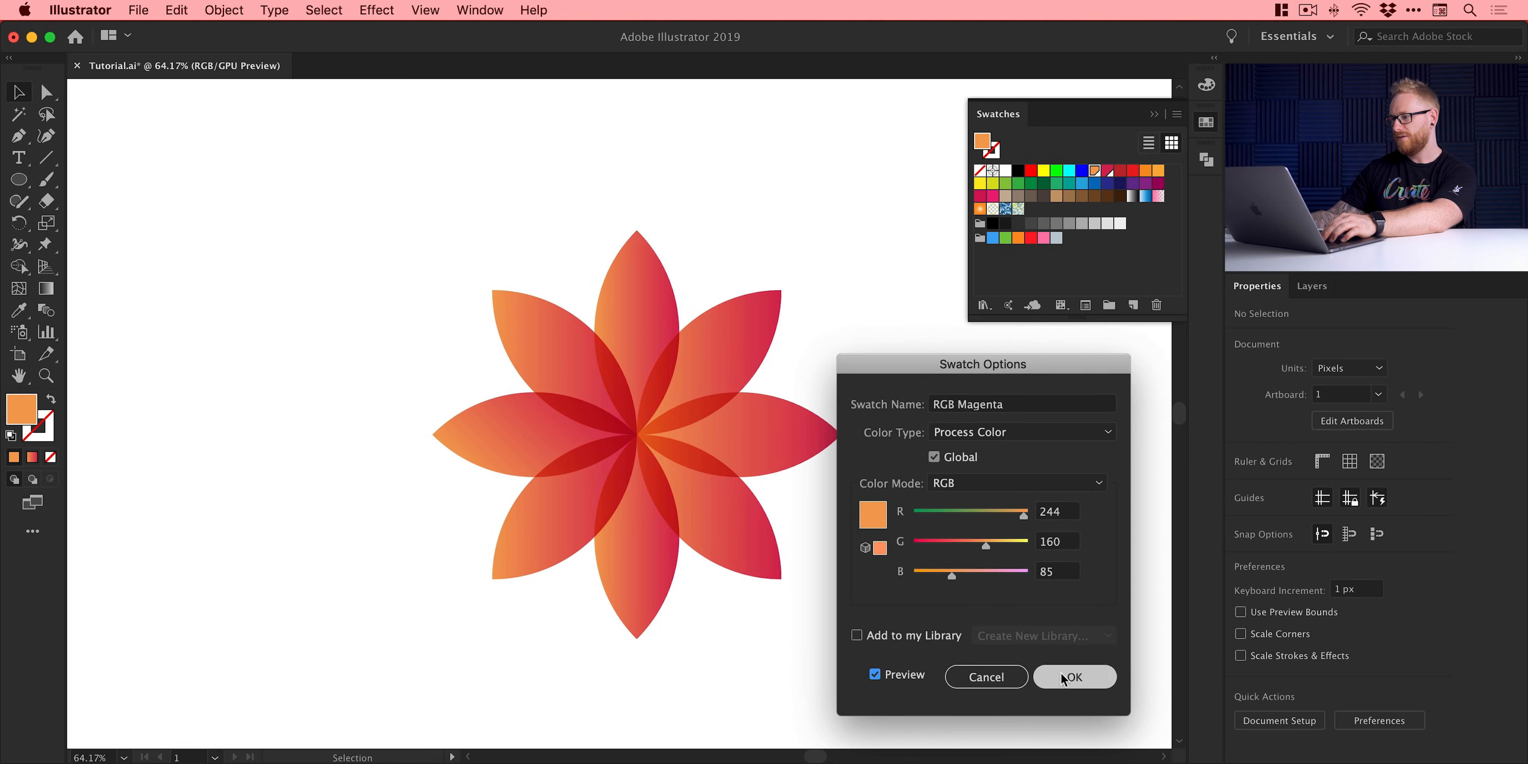
left_click(1206, 123)
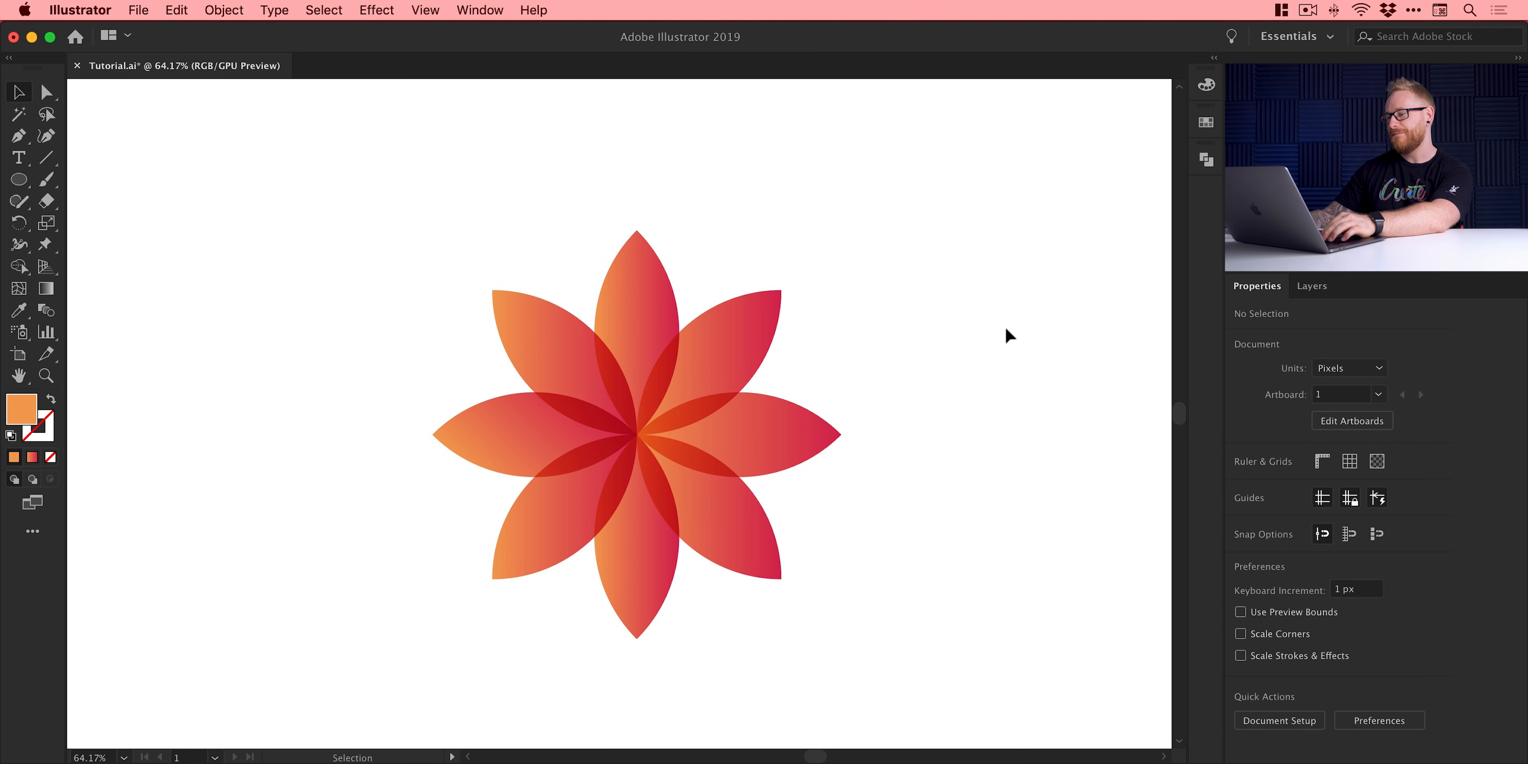
- Select the whole flower, copy it and paste the copy in place over the original
left_click_drag(353, 181, 949, 691)
left_click(186, 6)
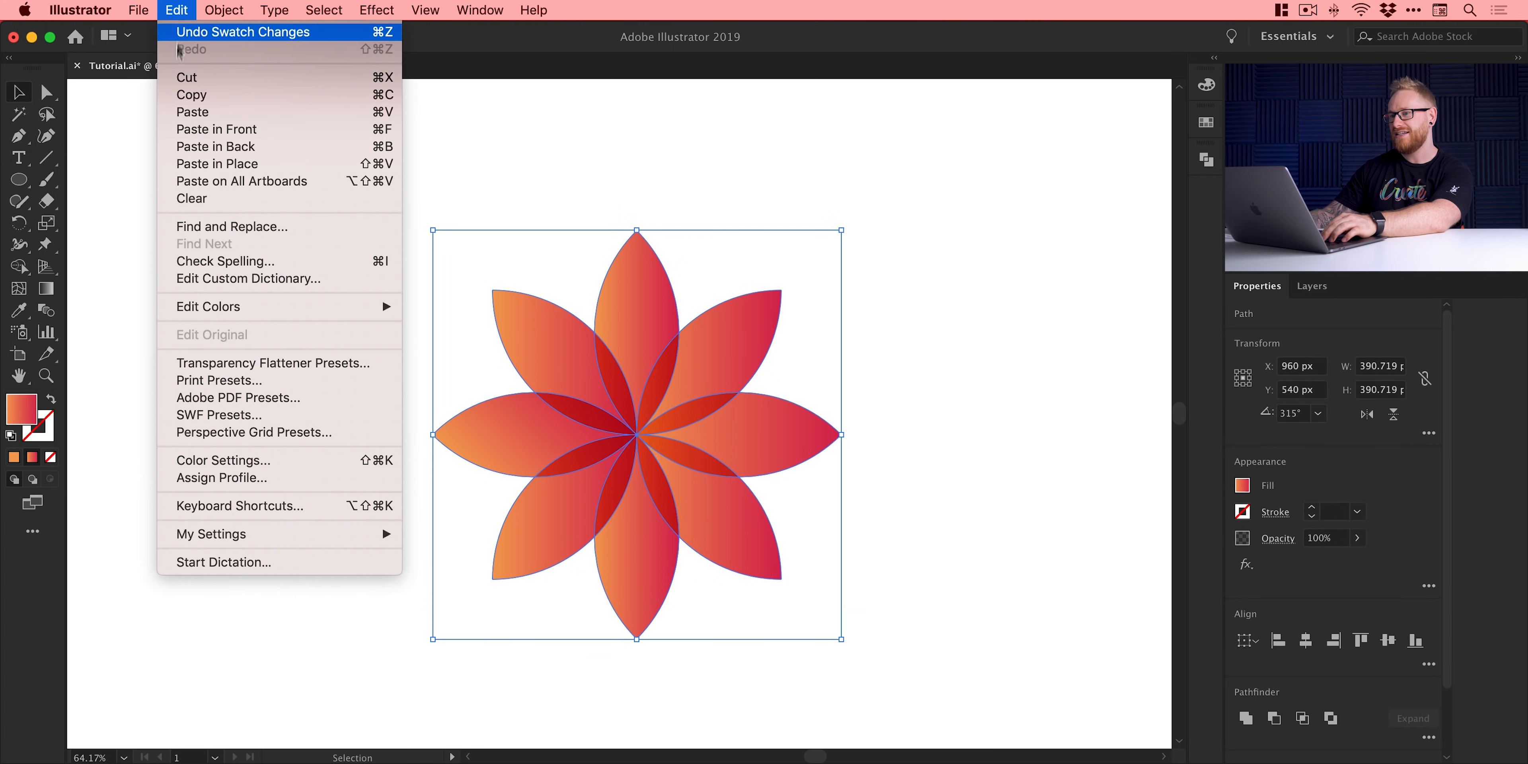
left_click(189, 94)
left_click(175, 10)
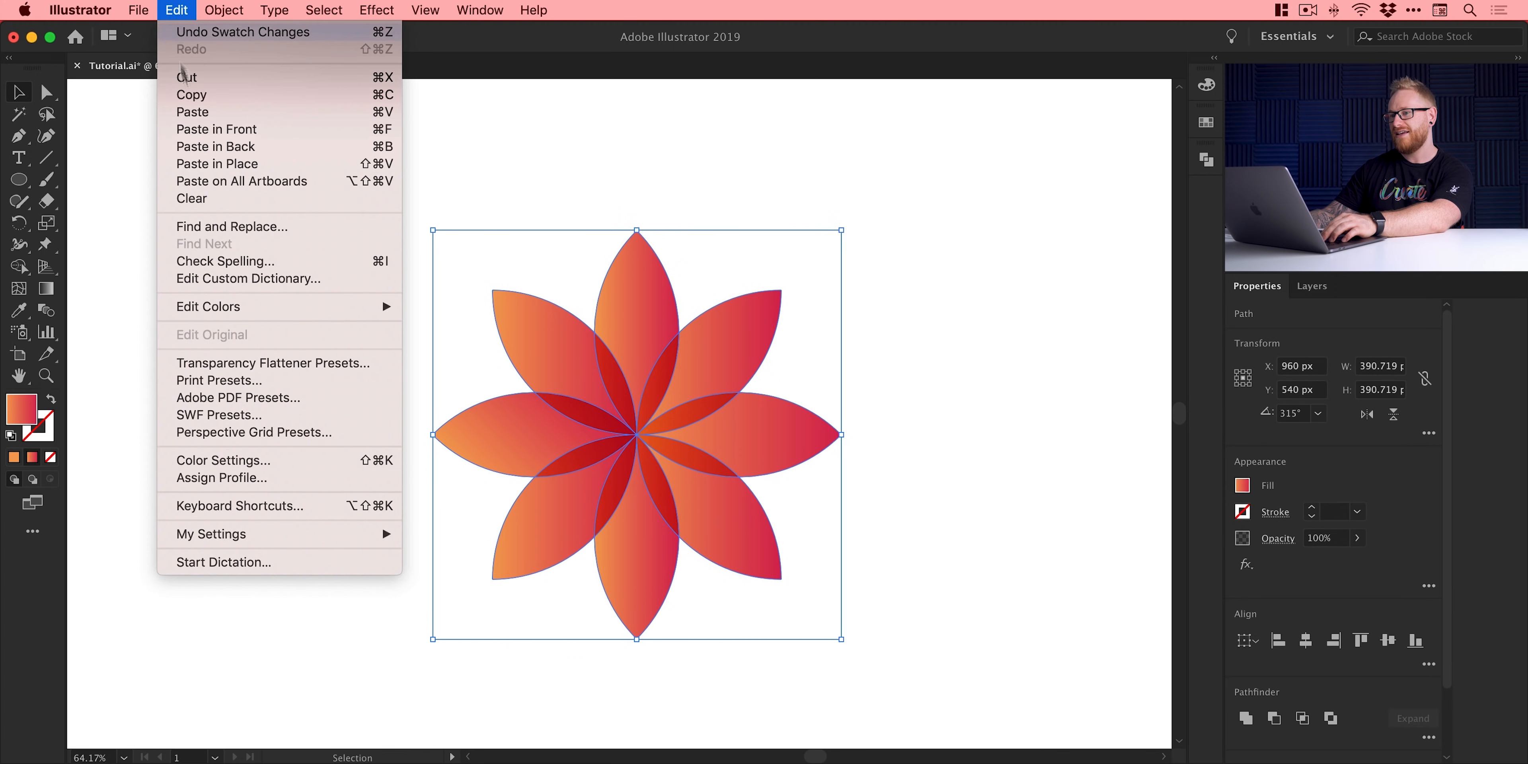
left_click(202, 164)
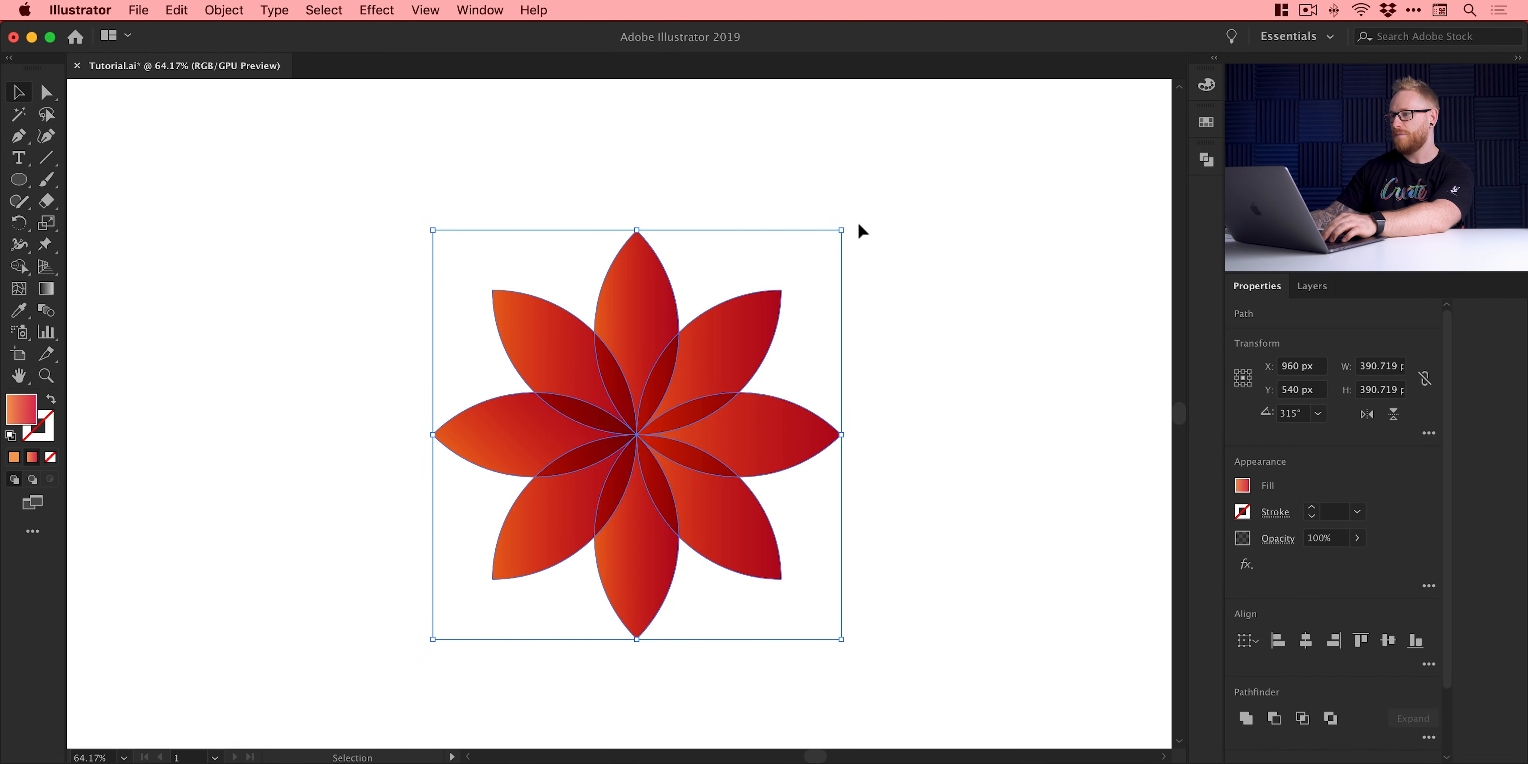
- Try rotating the pasted flower freehand so its petals fall between the original ones, and undo the rotation
left_click_drag(851, 223, 911, 328)
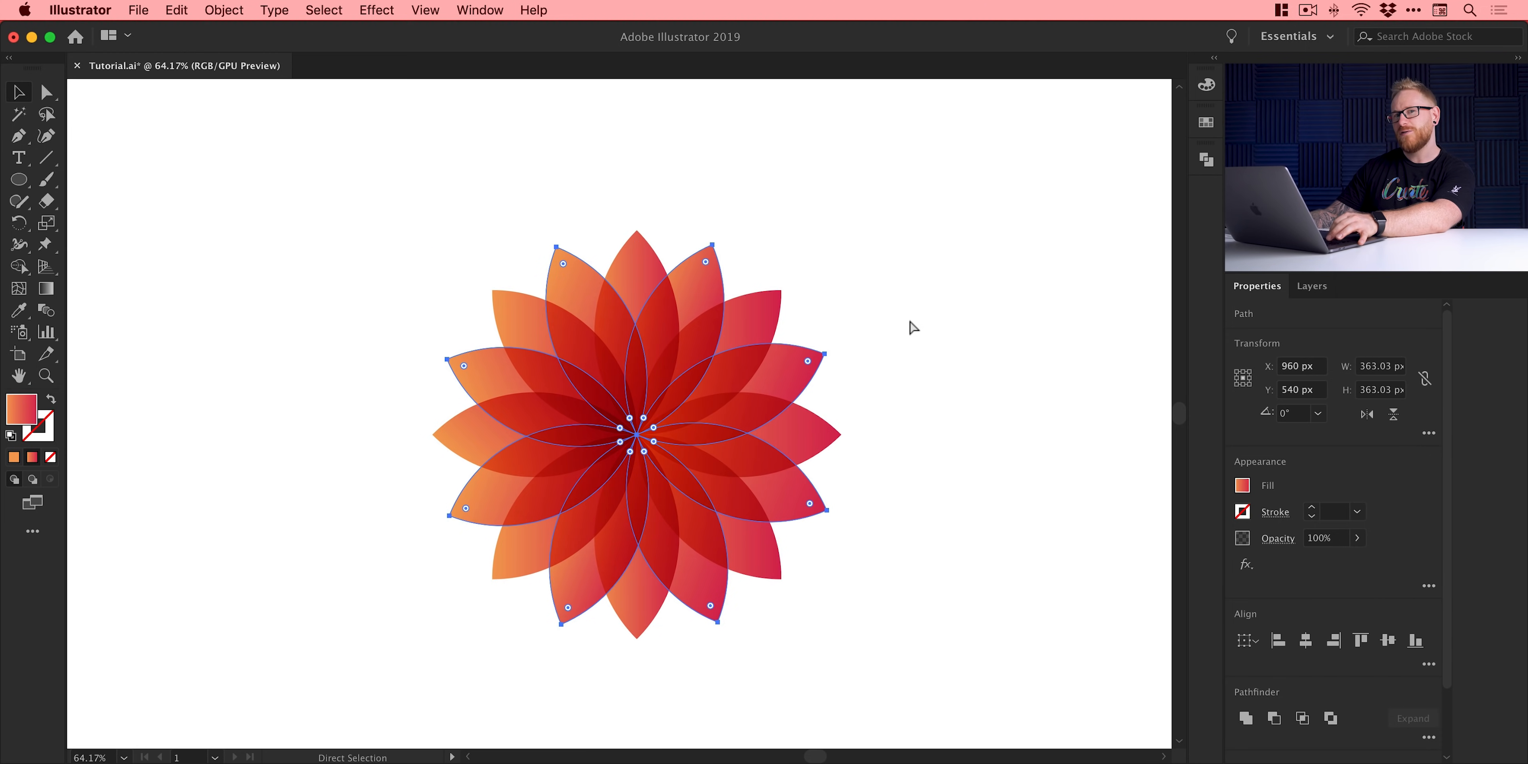
key("super+z")
- Rotate the pasted flower counter-clockwise in 1° increments until its petals sit midway between the original ones, and deselect it
key("z")
left_click_drag(642, 302, 781, 447)
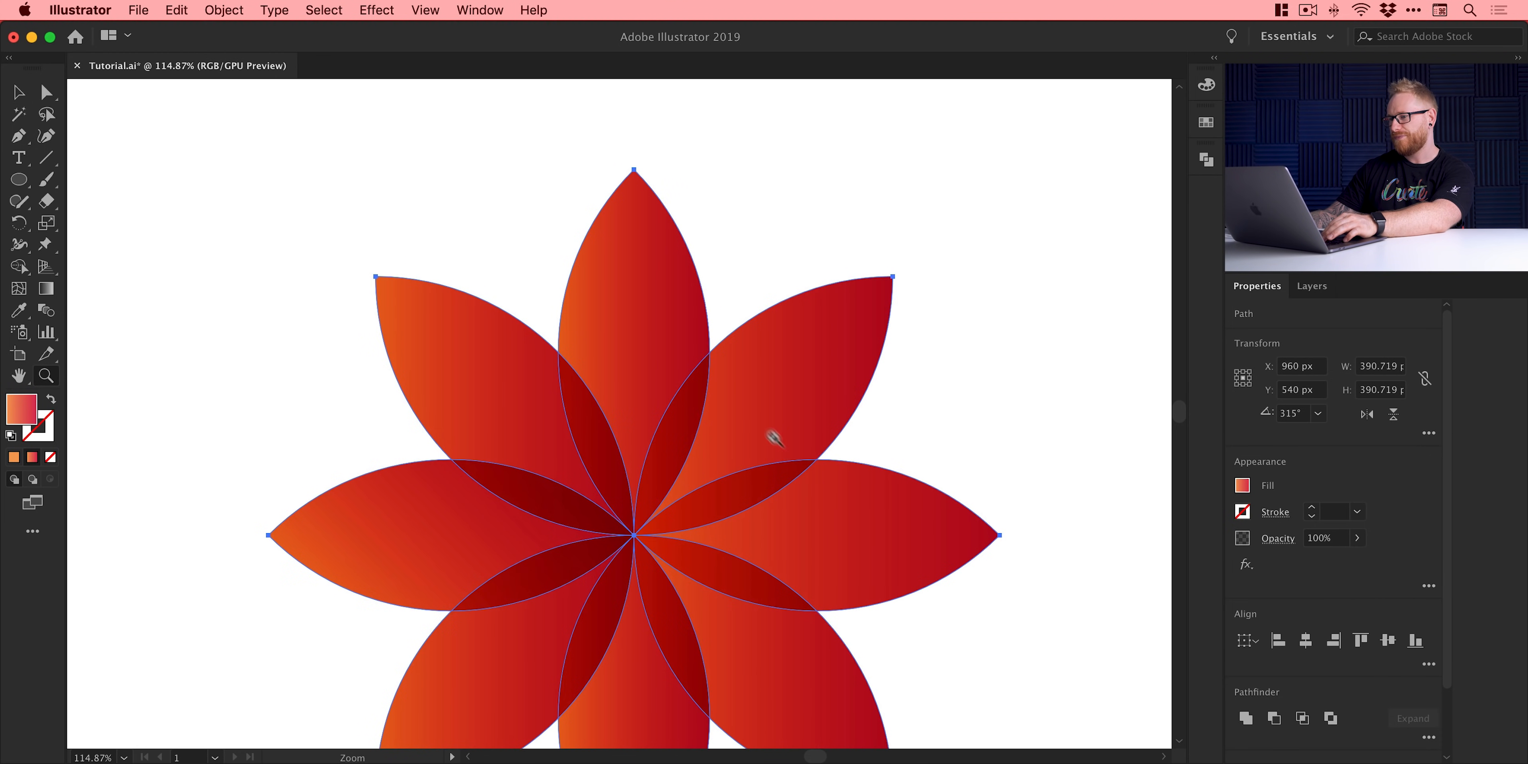
key("v")
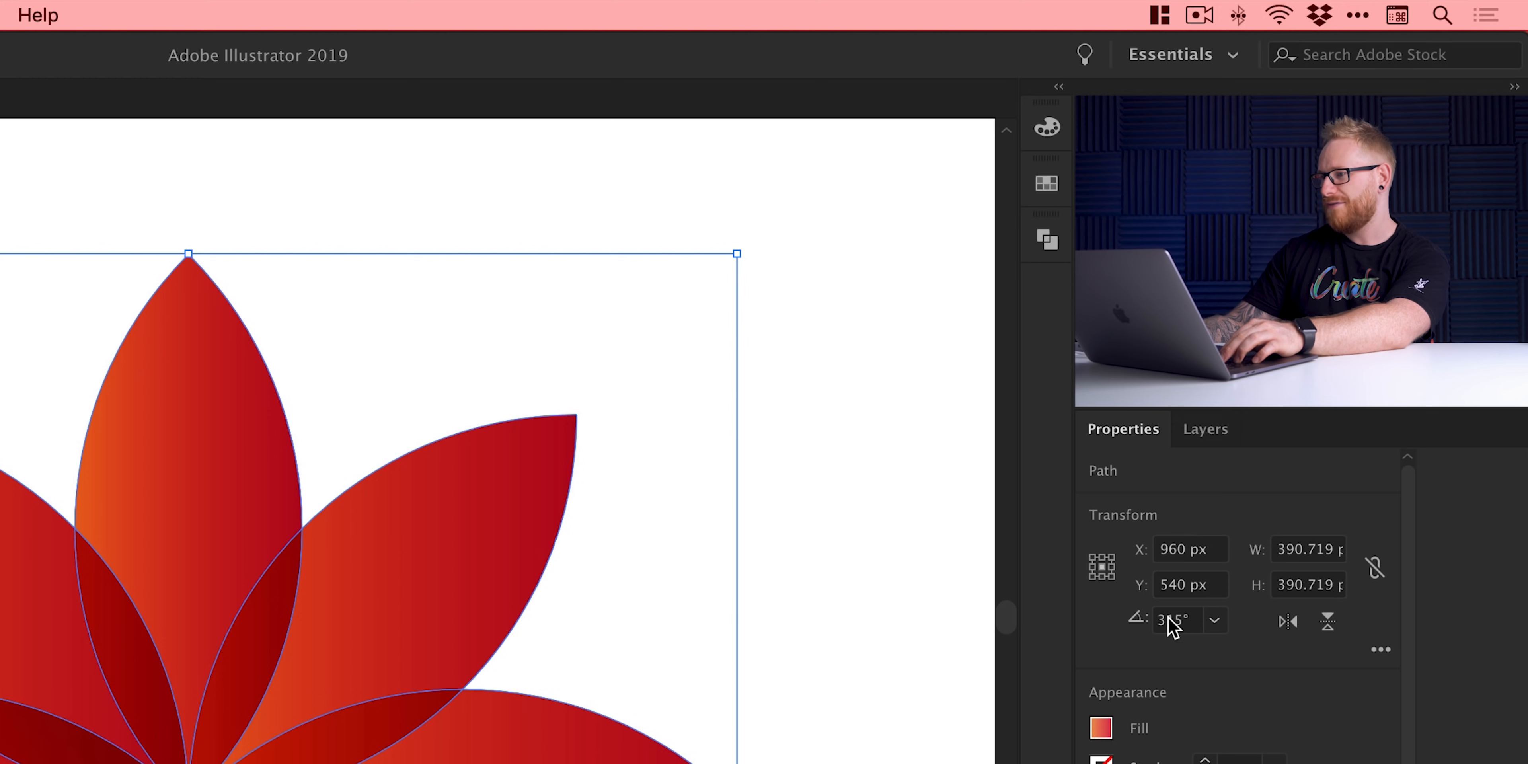
left_click(1192, 617)
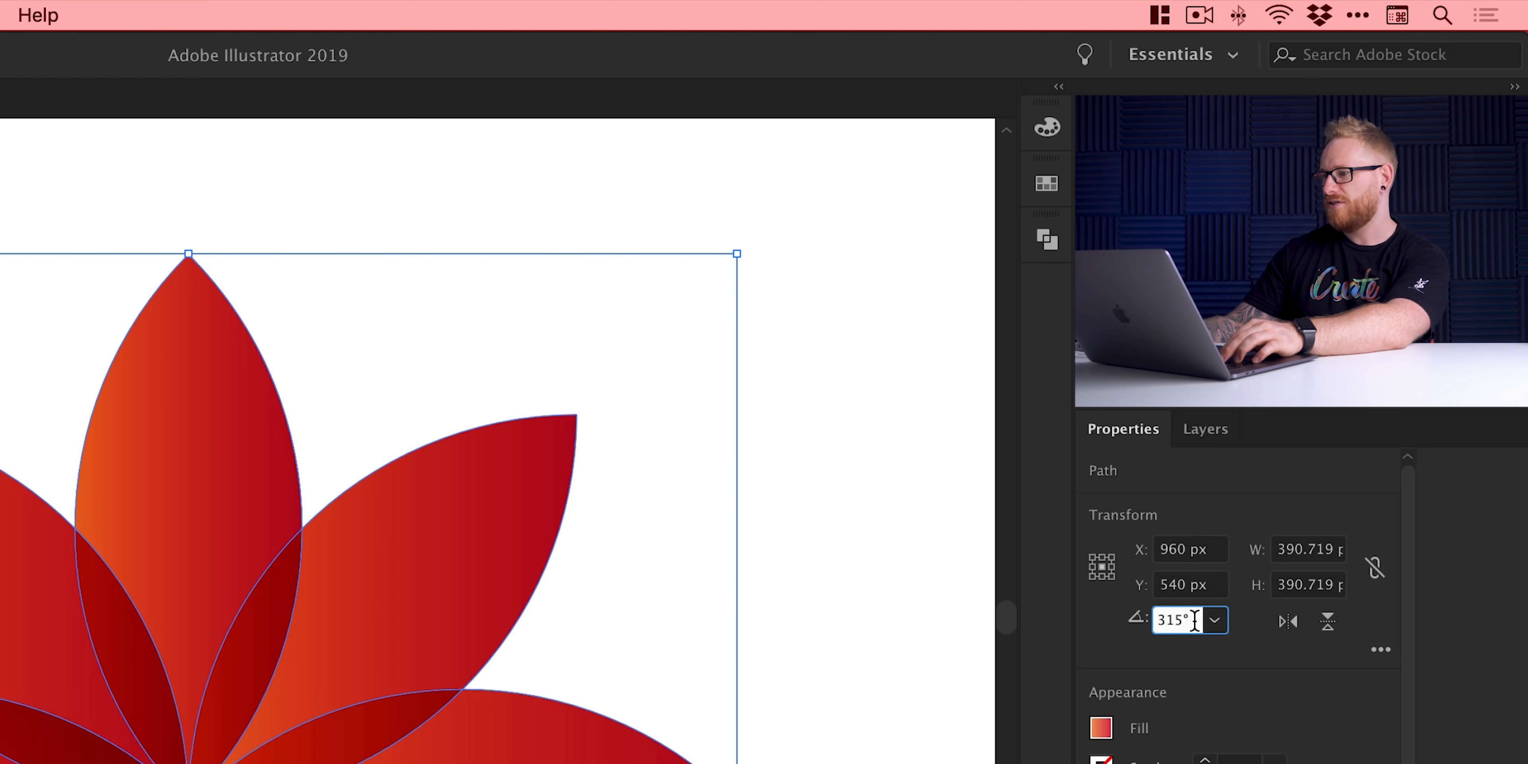
key("Up")
key("Up")
key("Up")
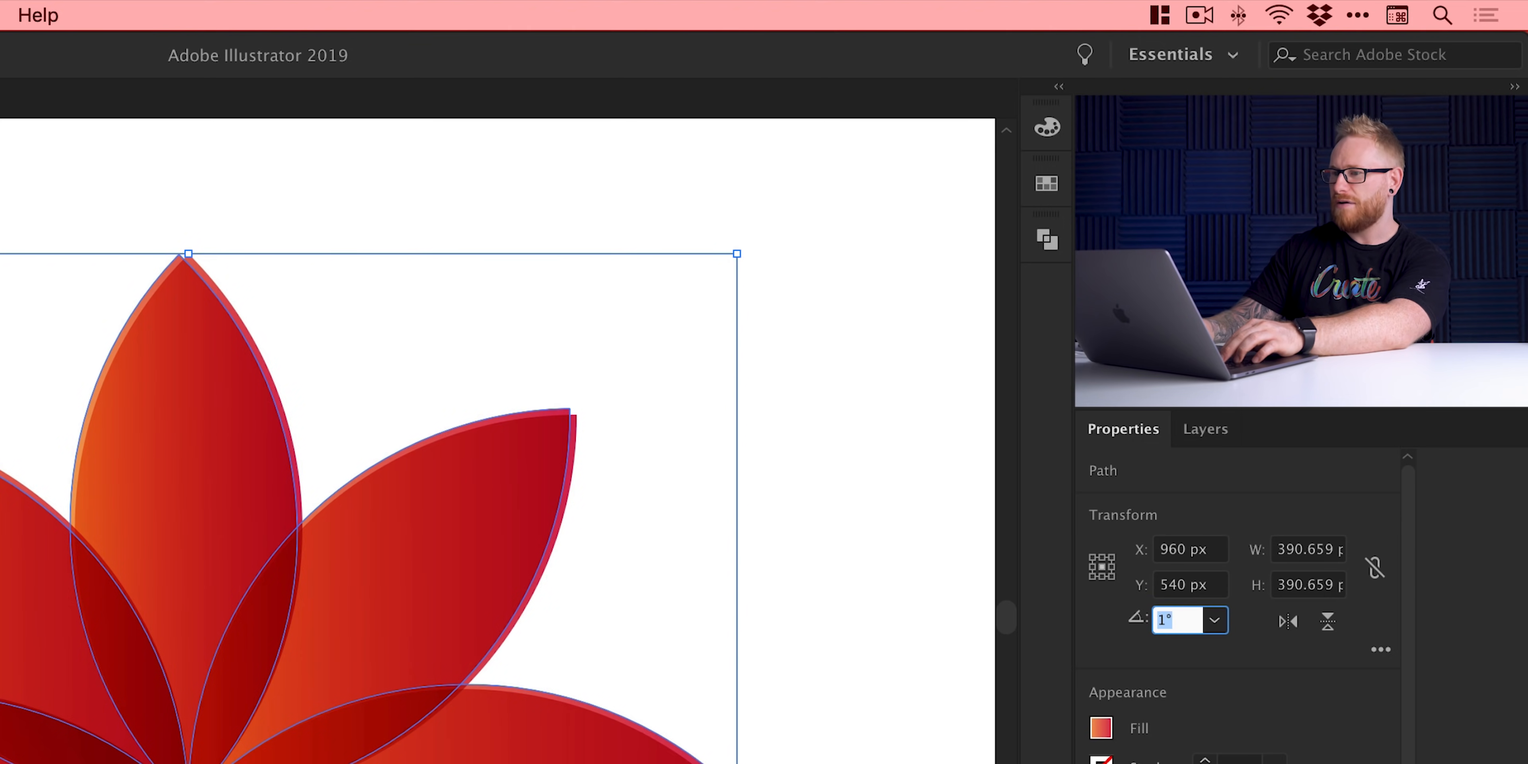
key("Up")
key("Up")
key("Up")
key("Up")
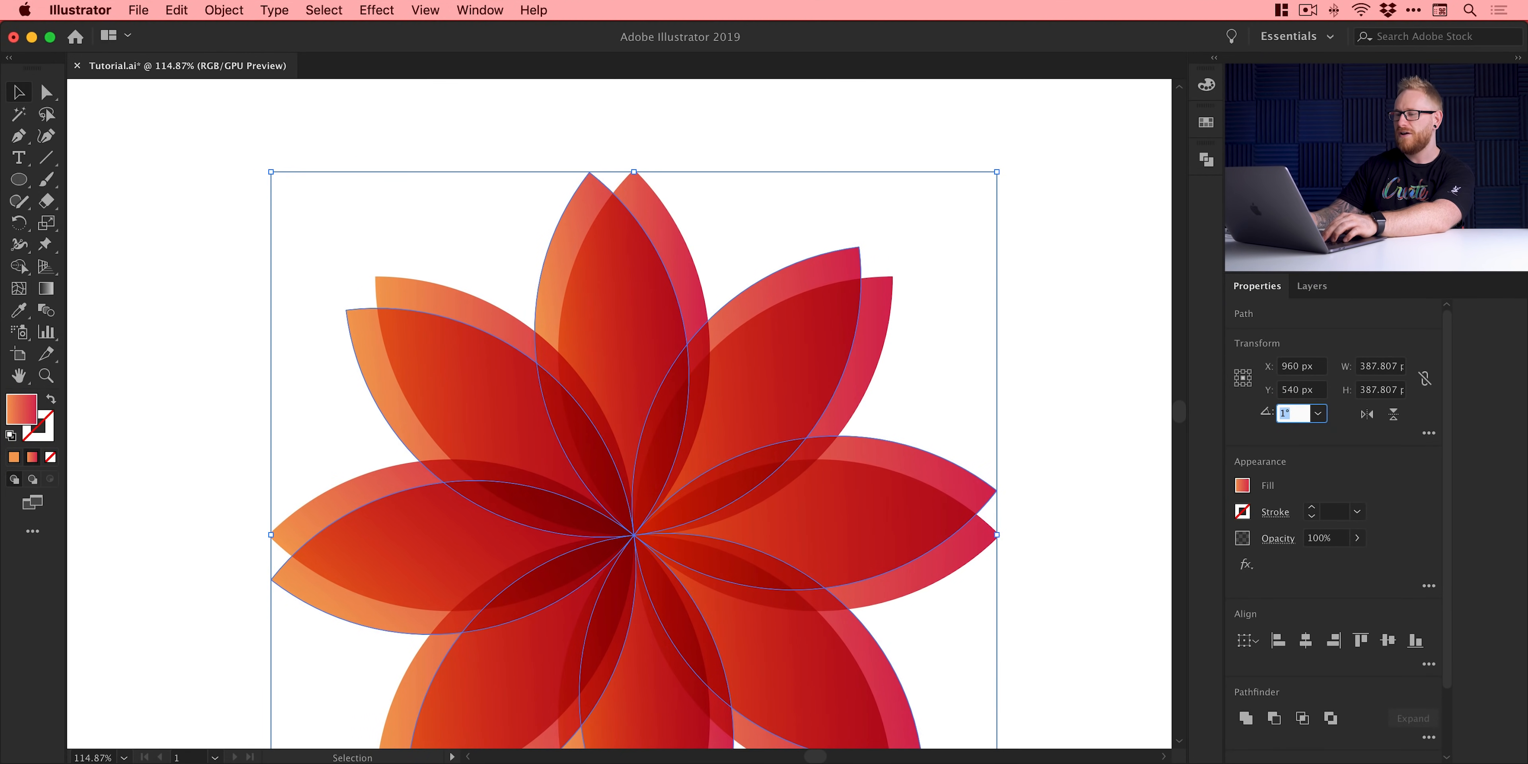
key("Up")
key("Up")
key("Up")
key("Up")
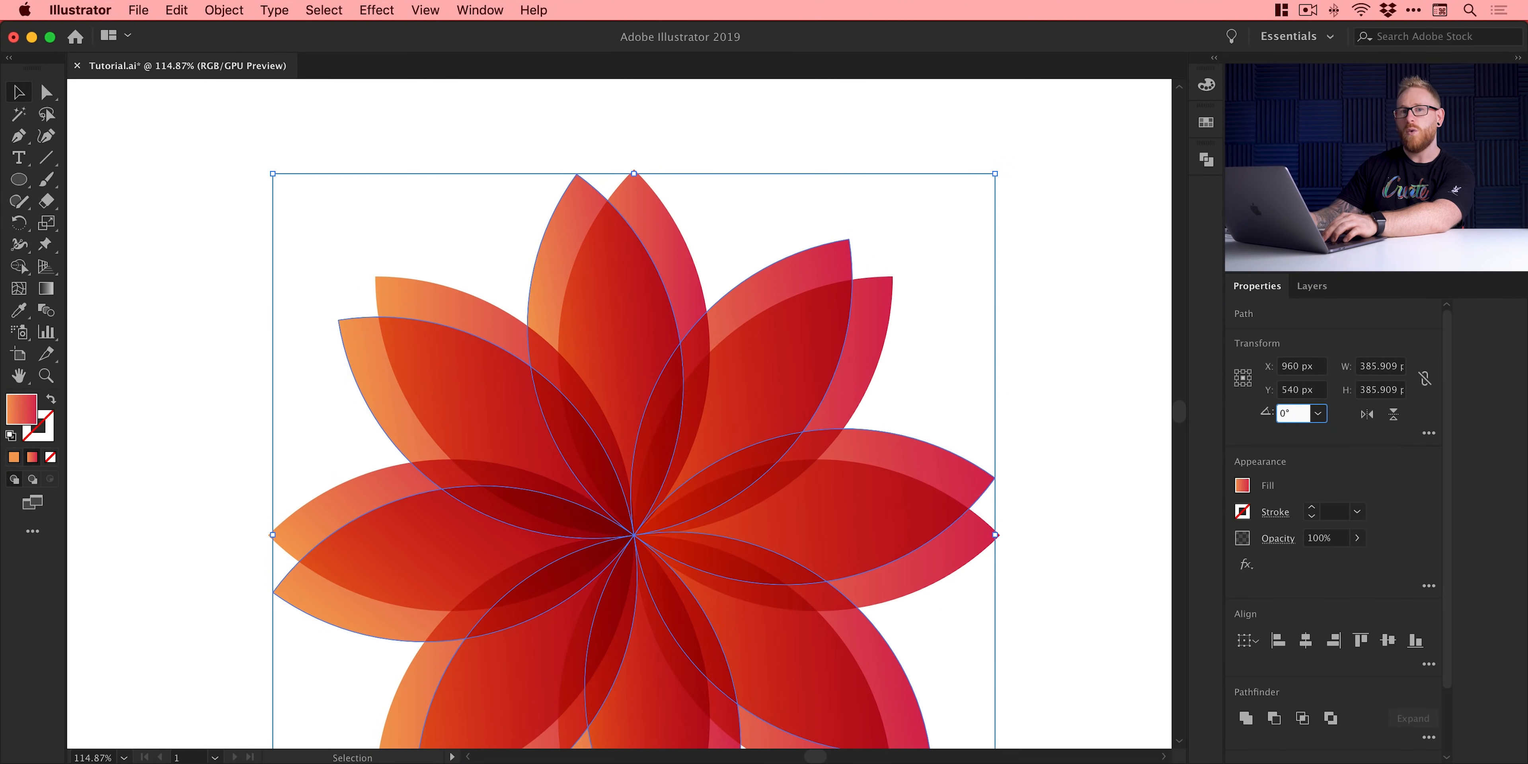
key("Up")
key("Up")
key("Up")
key("Up")
key("Up")
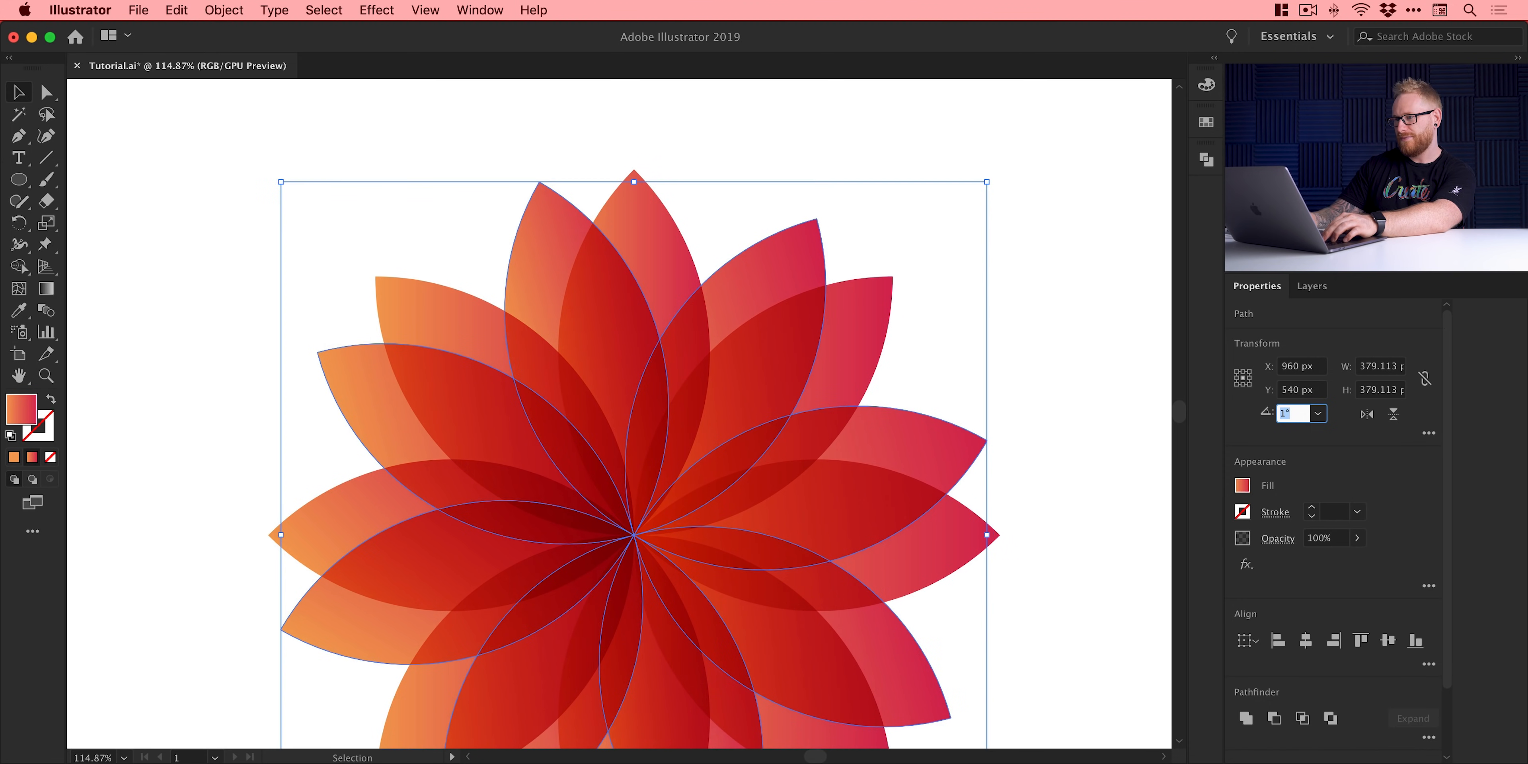
key("Up")
key("Up")
key("Up")
key("Up")
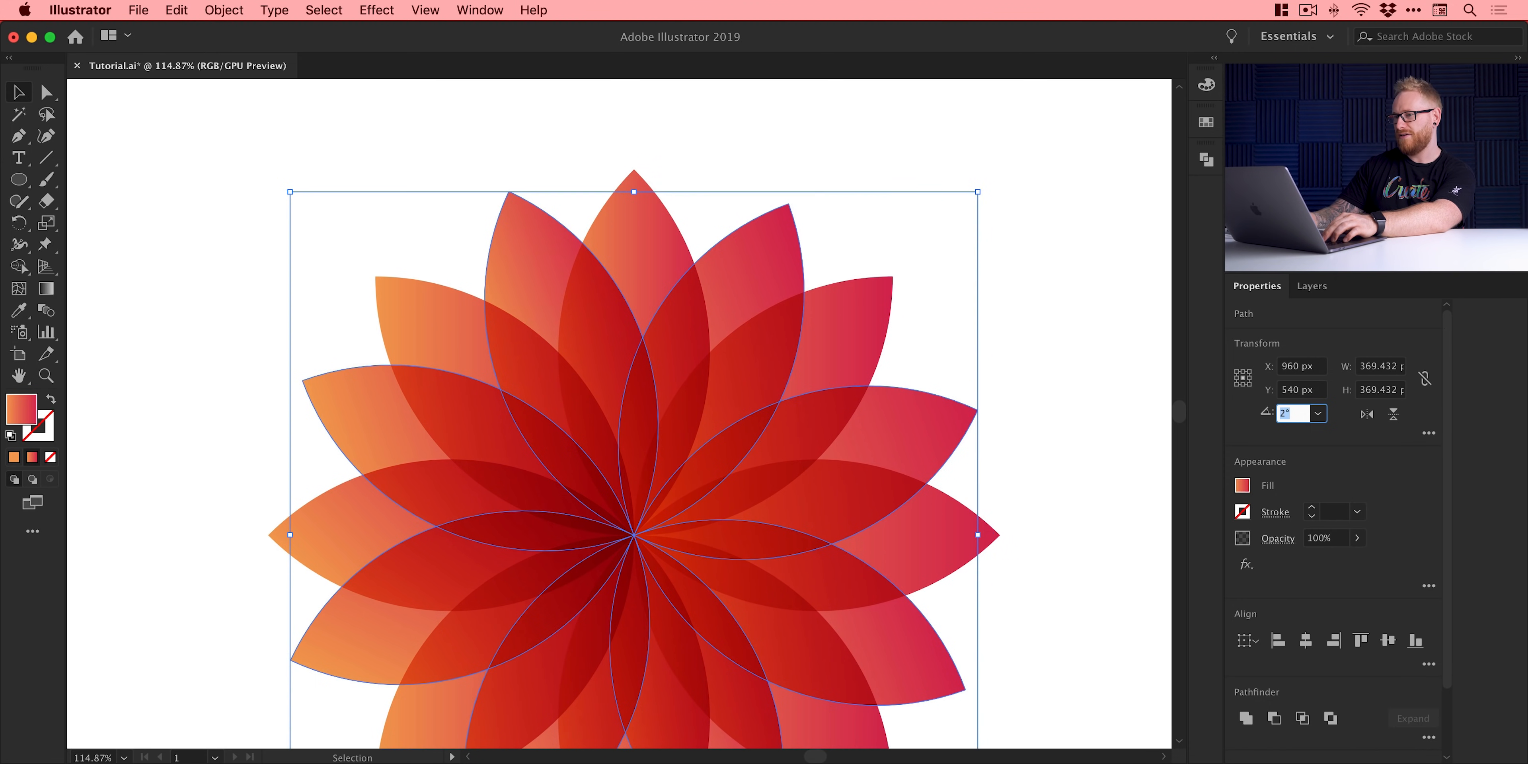
key("Up")
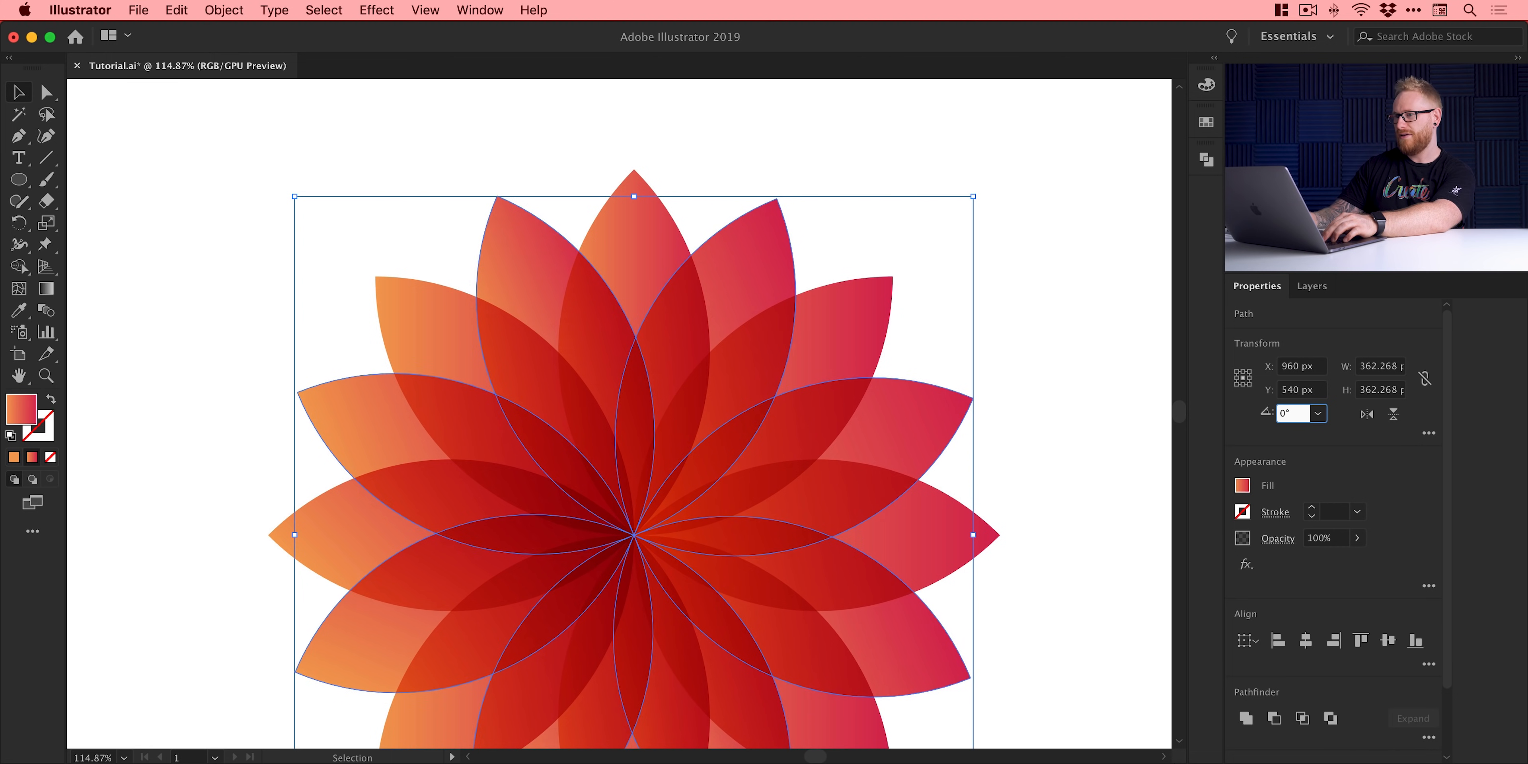
key("Down")
key("Down")
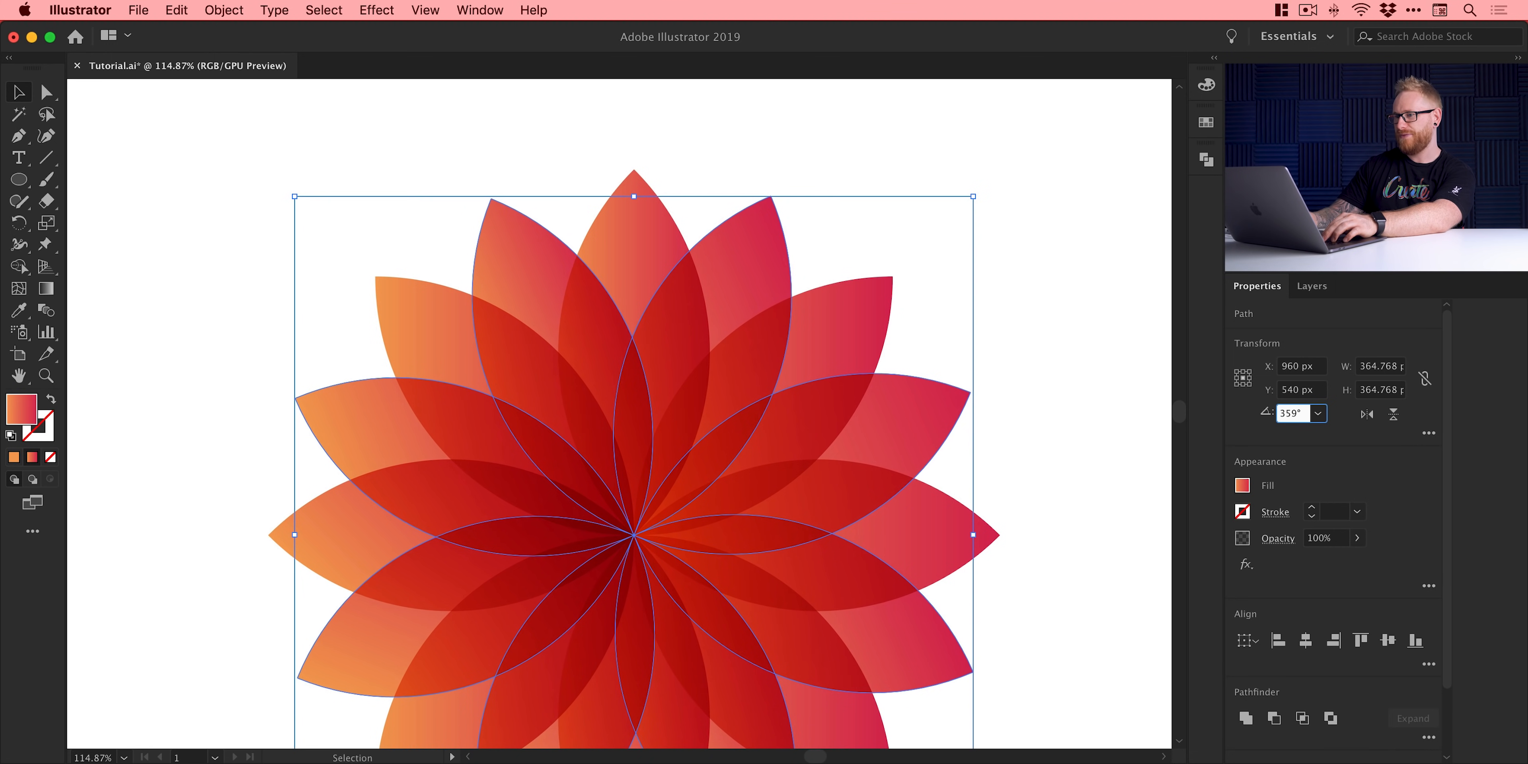
key("Up")
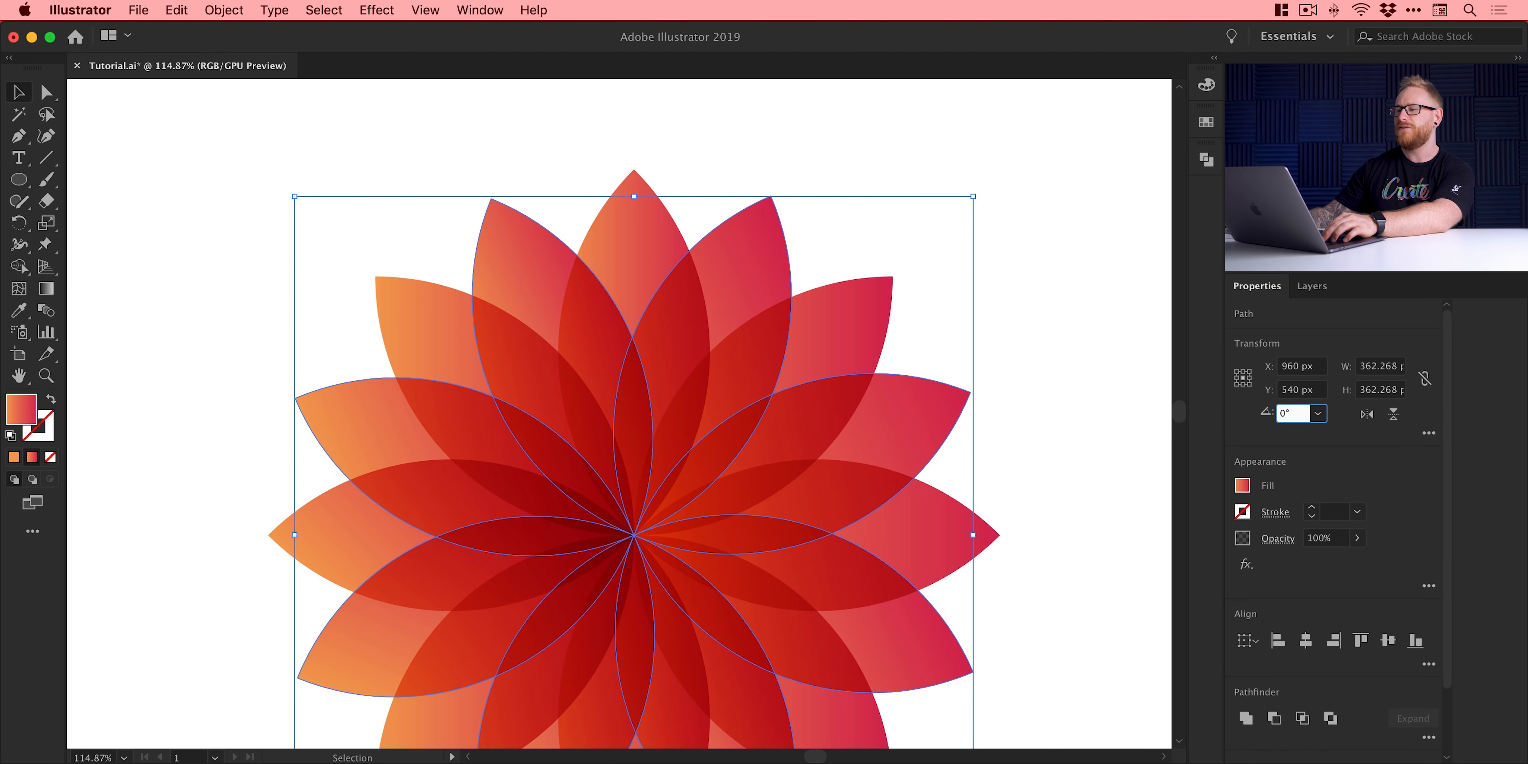
left_click(364, 127)
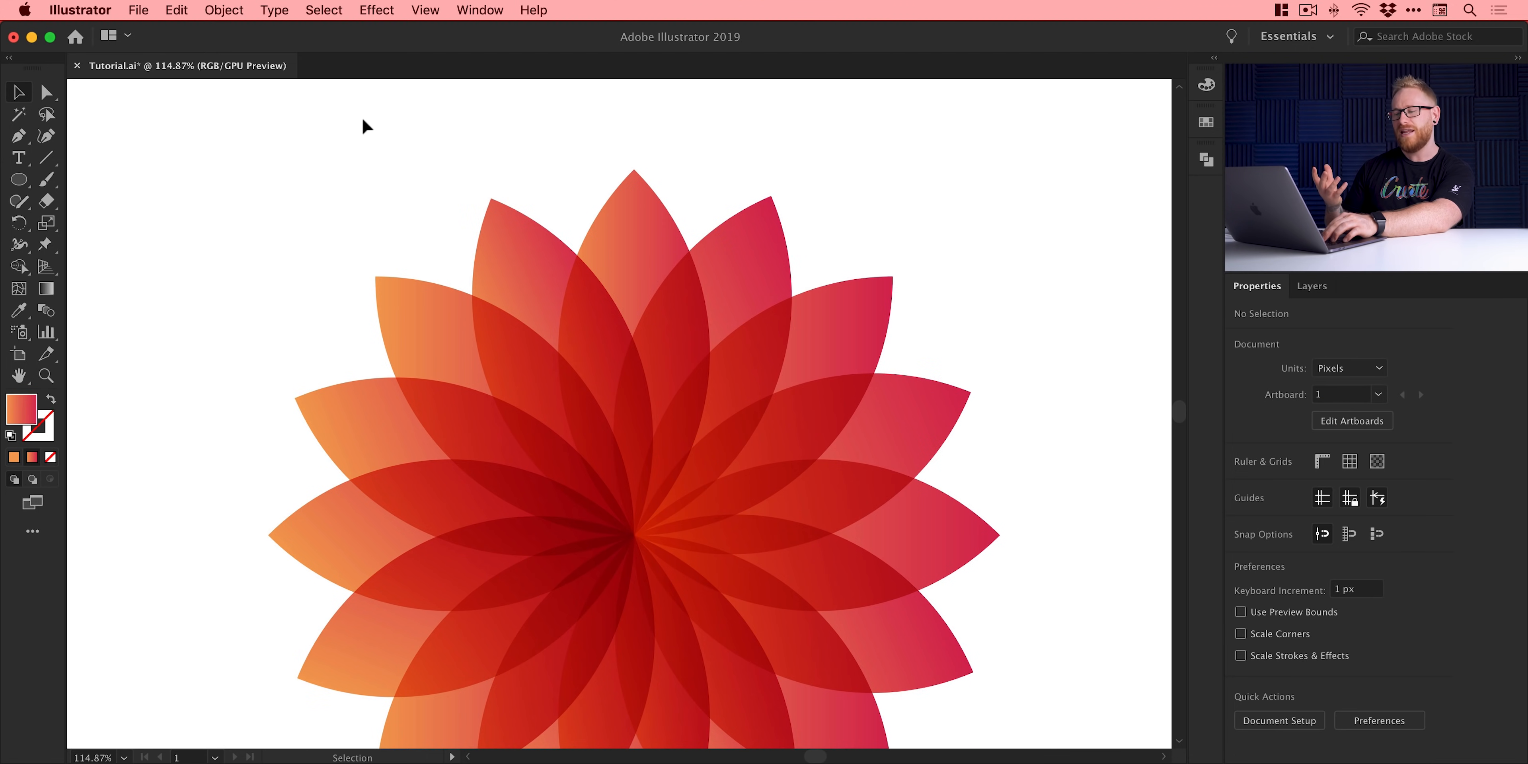
- Draw a circle about 162 px in diameter over the middle of the flower
key("super+minus")
key("super+minus")
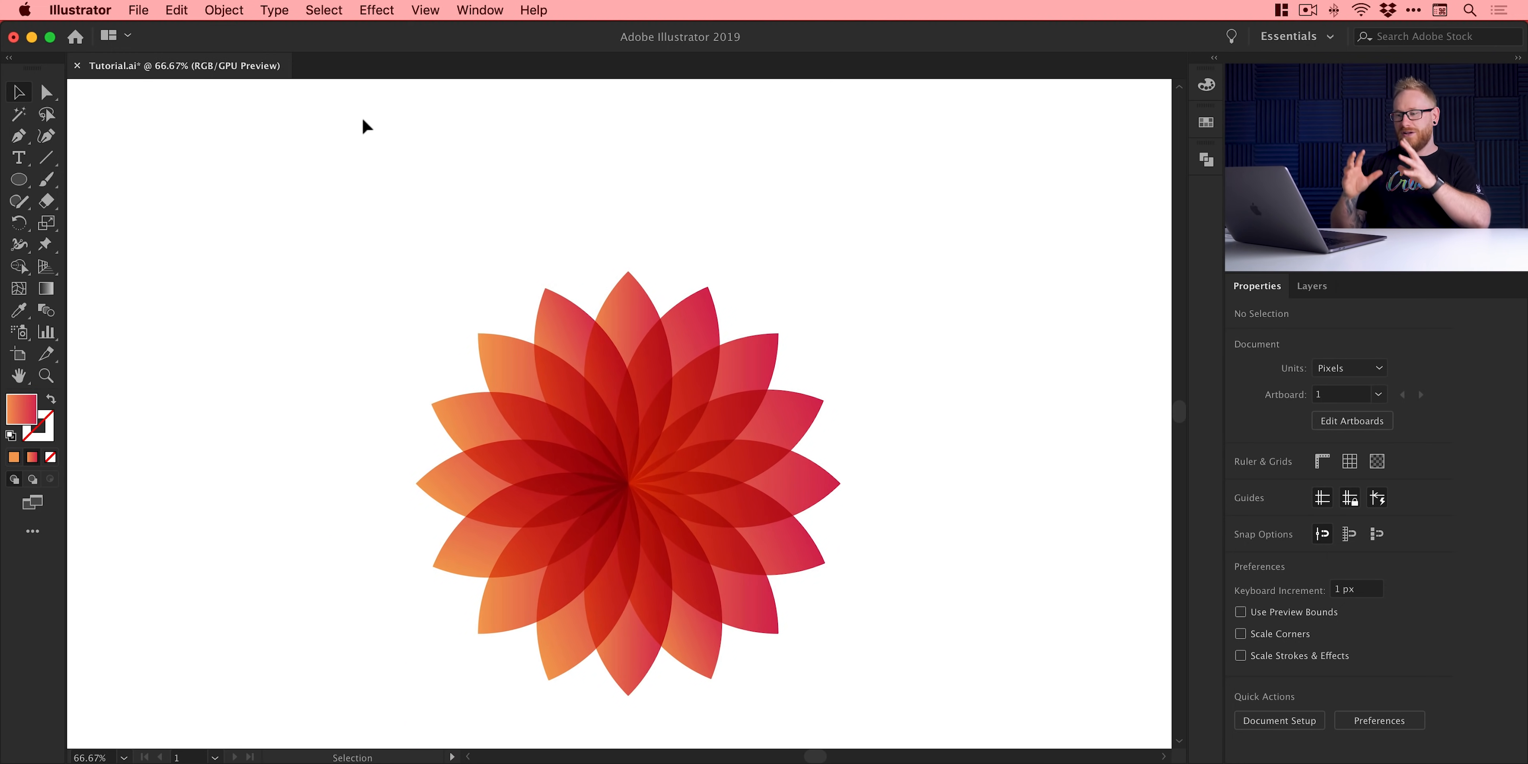
key("space")
left_click_drag(378, 225, 383, 178)
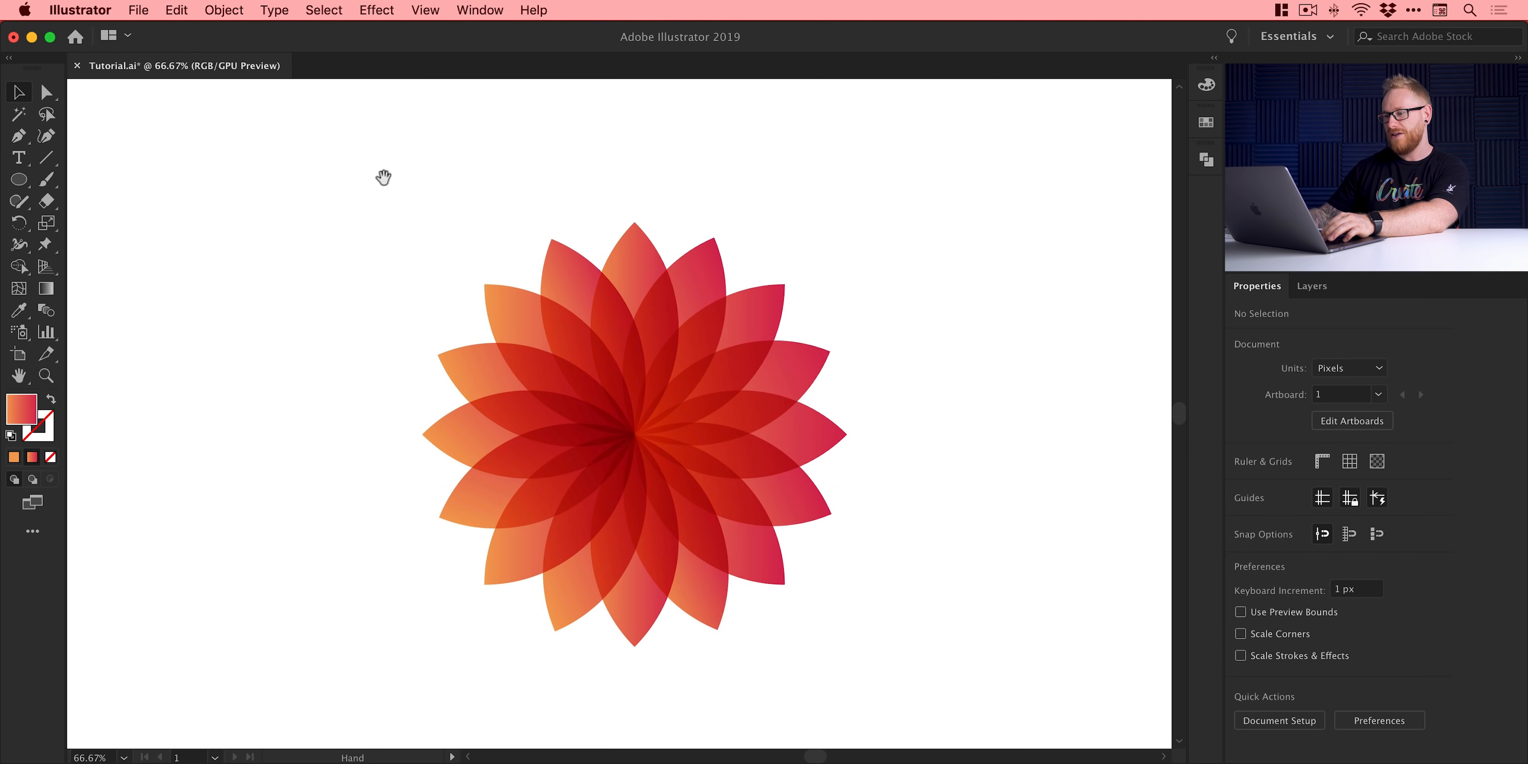
left_click(19, 180)
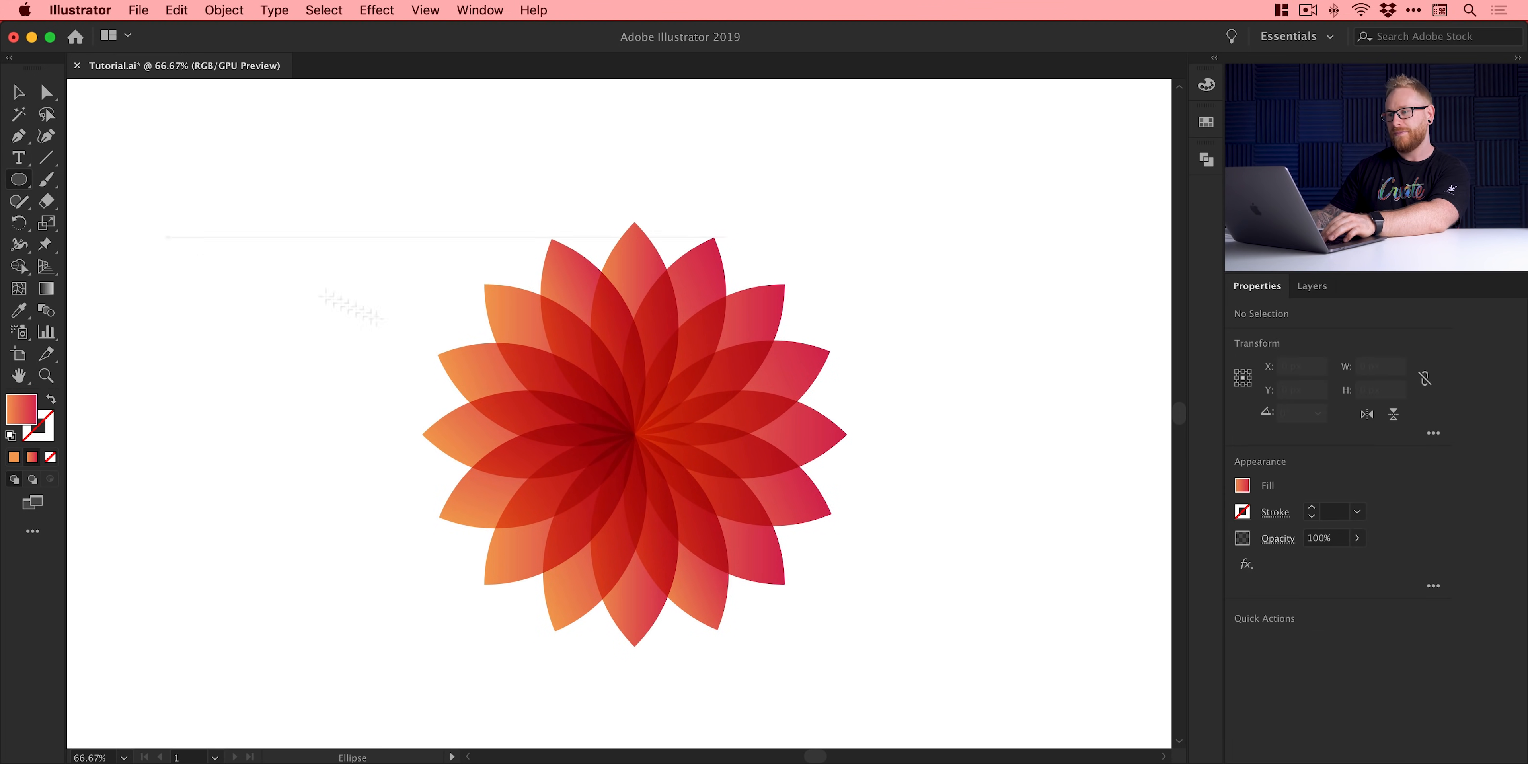
left_click_drag(565, 359, 741, 535)
left_click(26, 98)
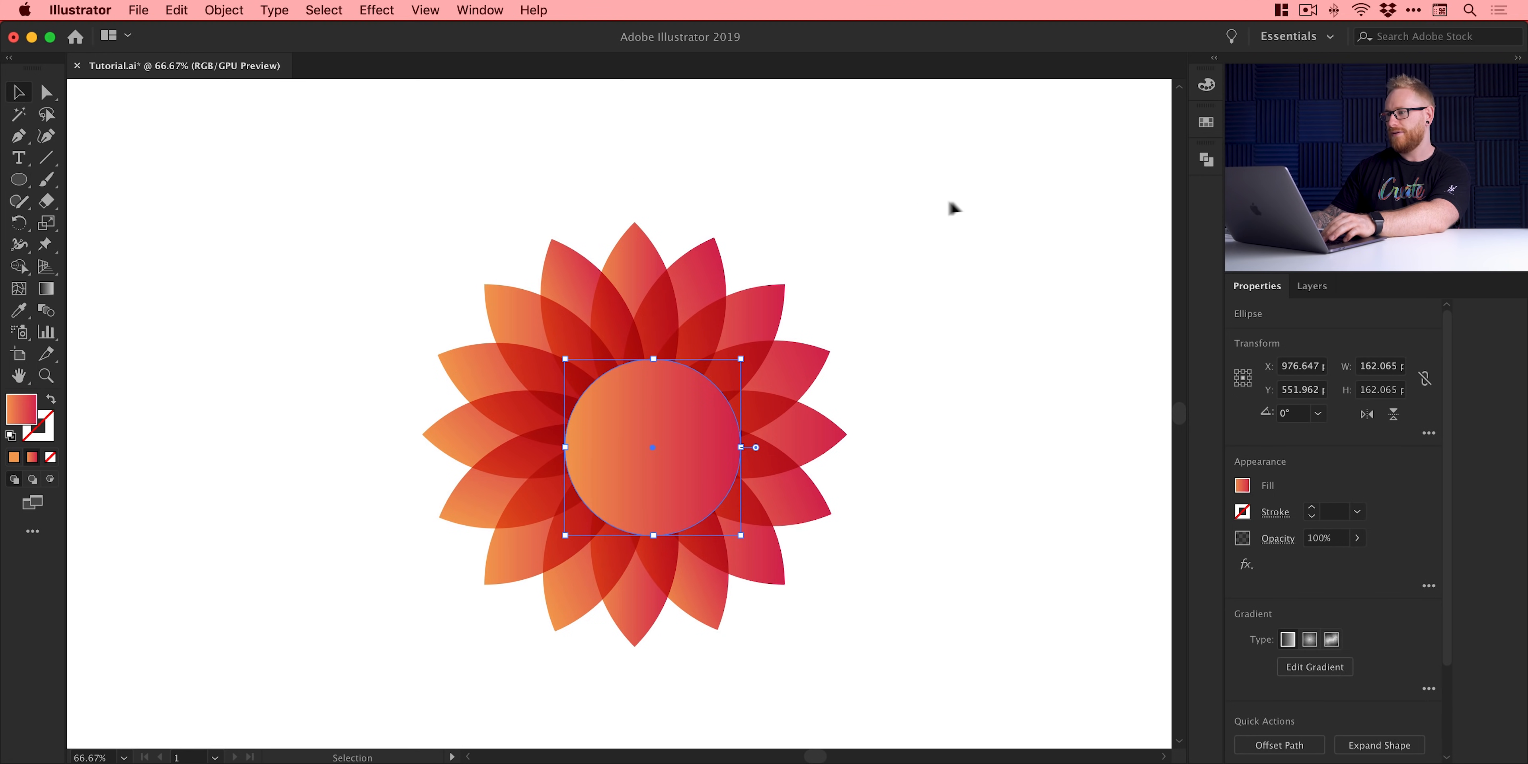
- Fill the circle with white and move it onto the exact centre of the flower at X 960 px, Y 540 px
left_click(1205, 123)
left_click(1007, 171)
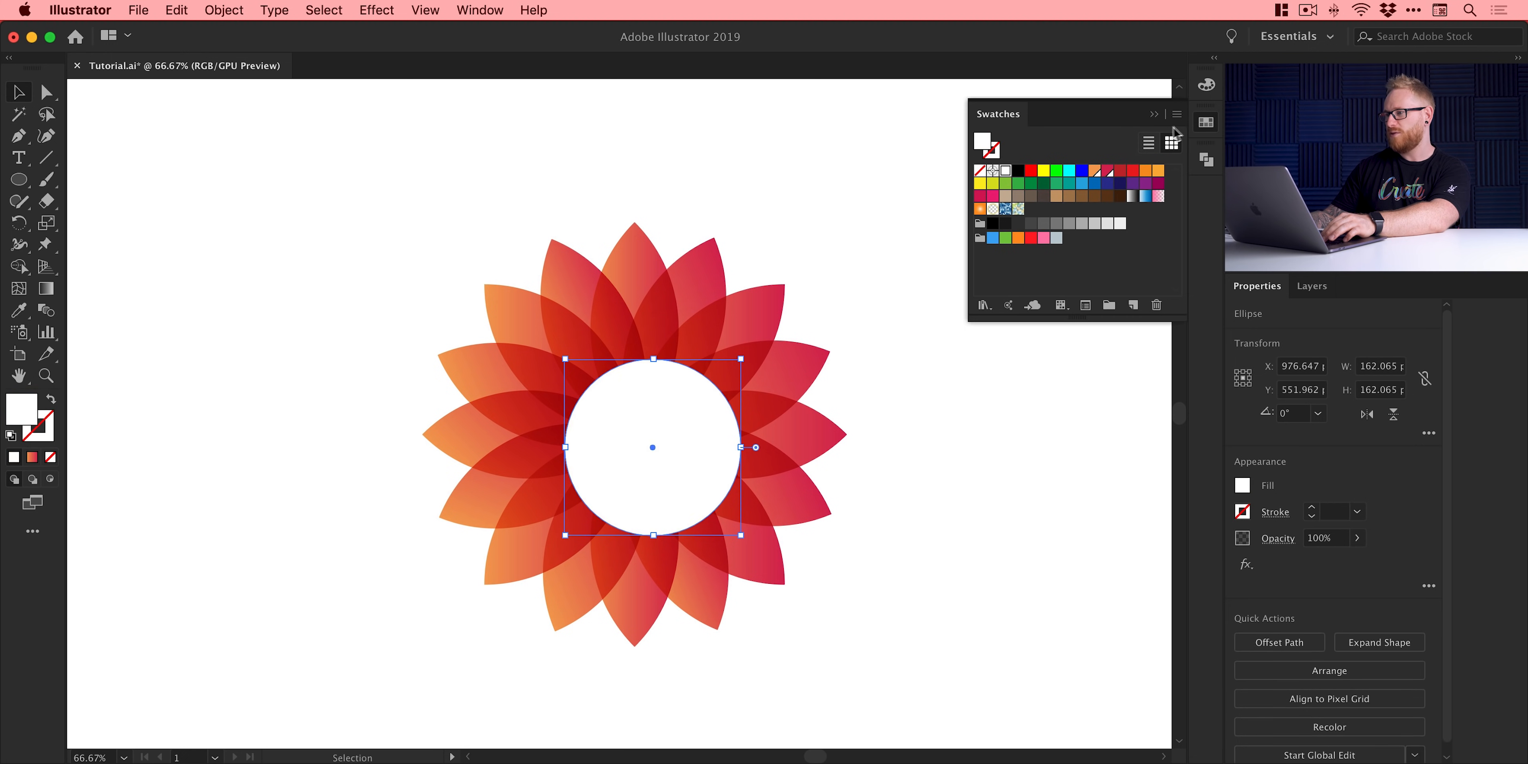
left_click_drag(665, 413, 650, 405)
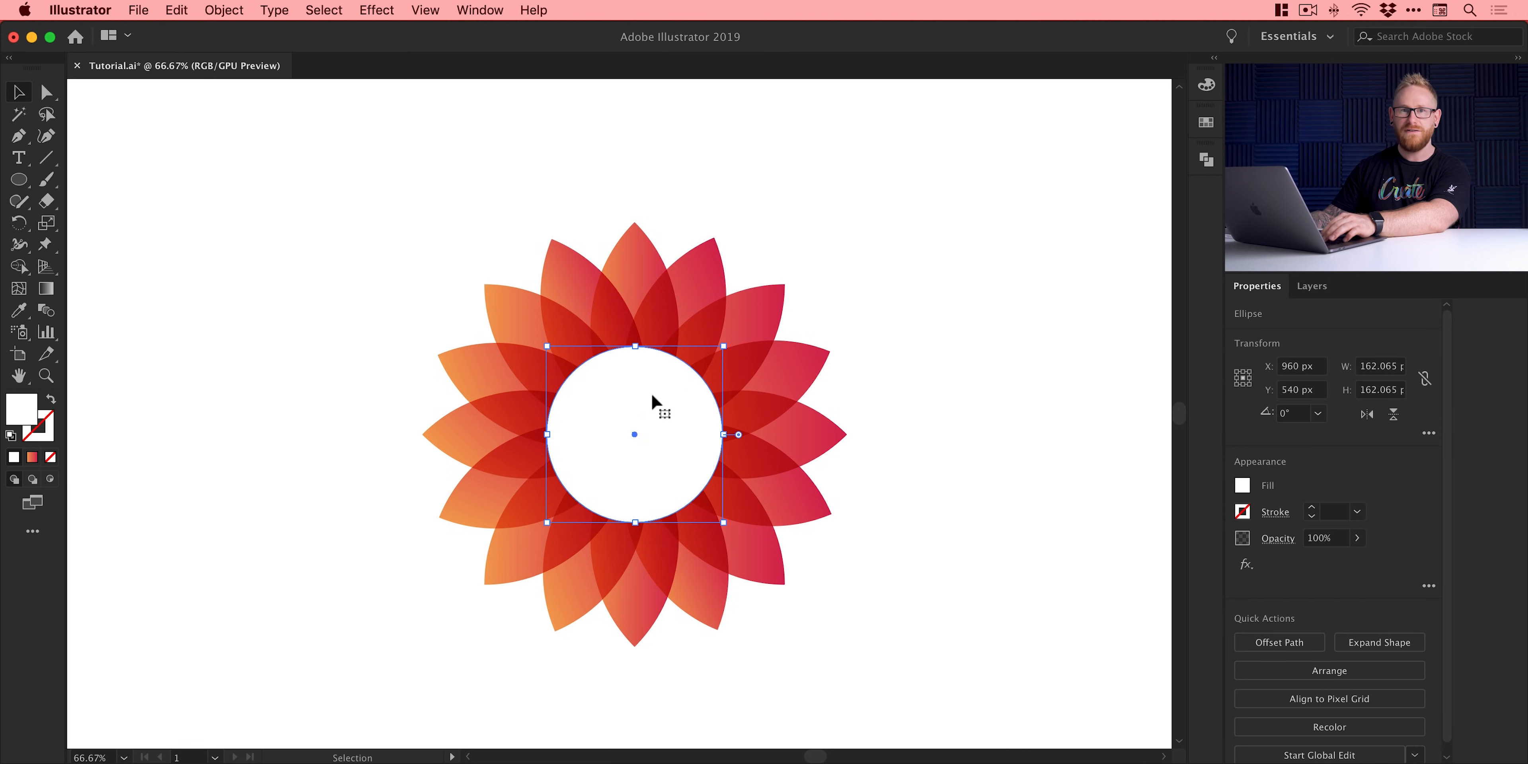
- Move the white circle off the flower and group all the petals
left_click_drag(651, 397, 315, 290)
left_click_drag(473, 185, 883, 668)
left_click(224, 10)
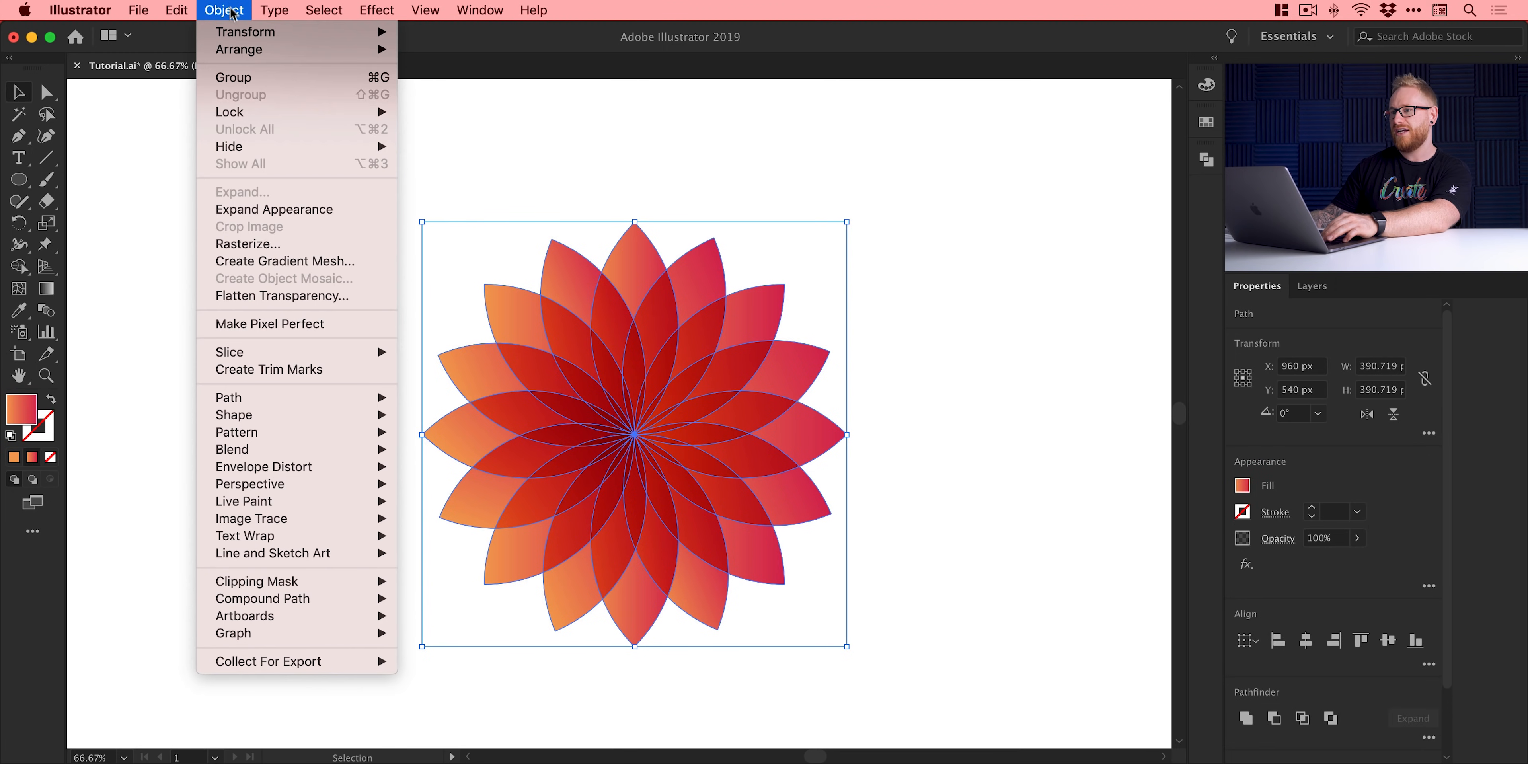
left_click(248, 84)
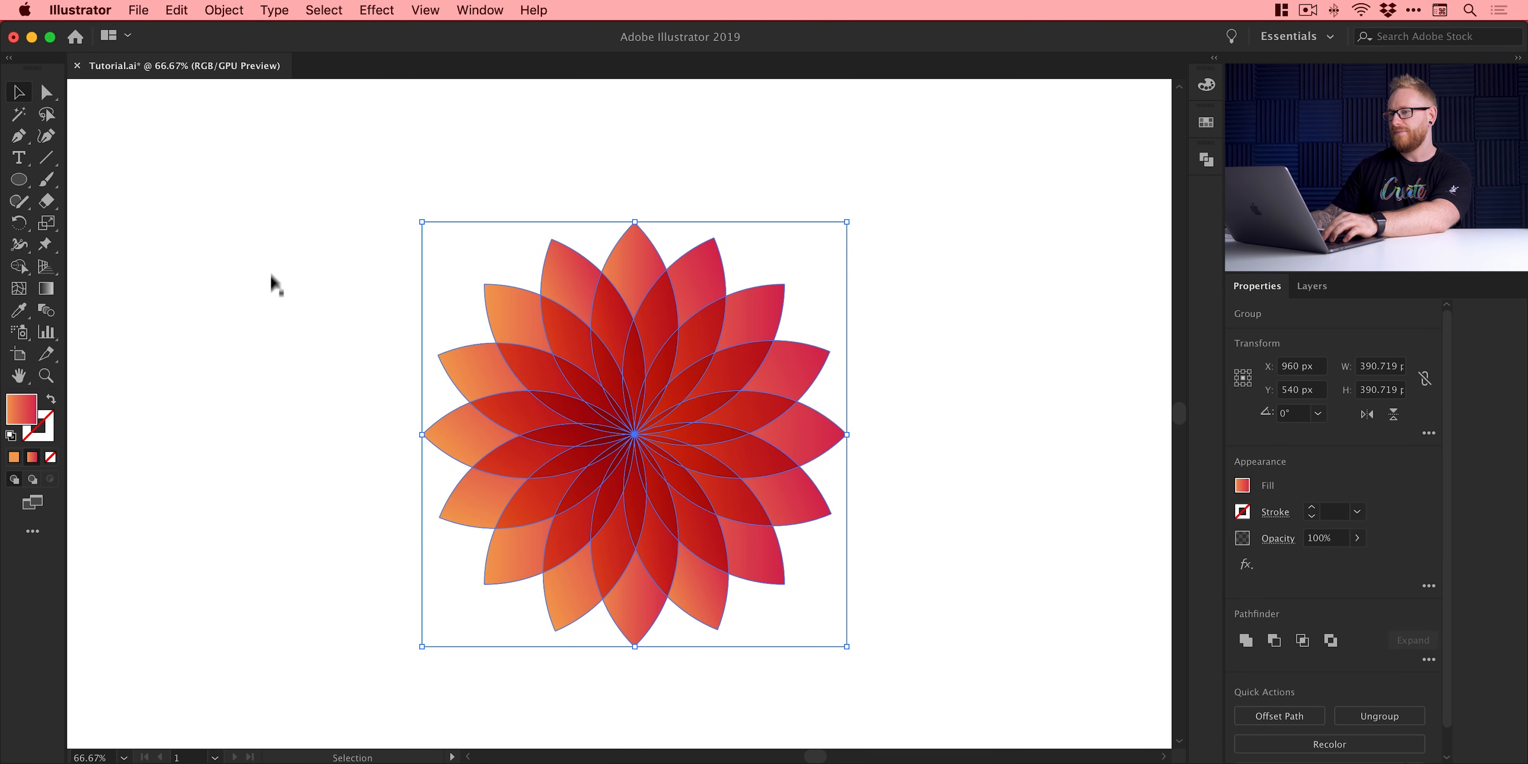
- Align the white circle and the petal group on their horizontal and vertical centres, and move them together back towards the artboard's middle
left_click_drag(280, 307, 320, 347)
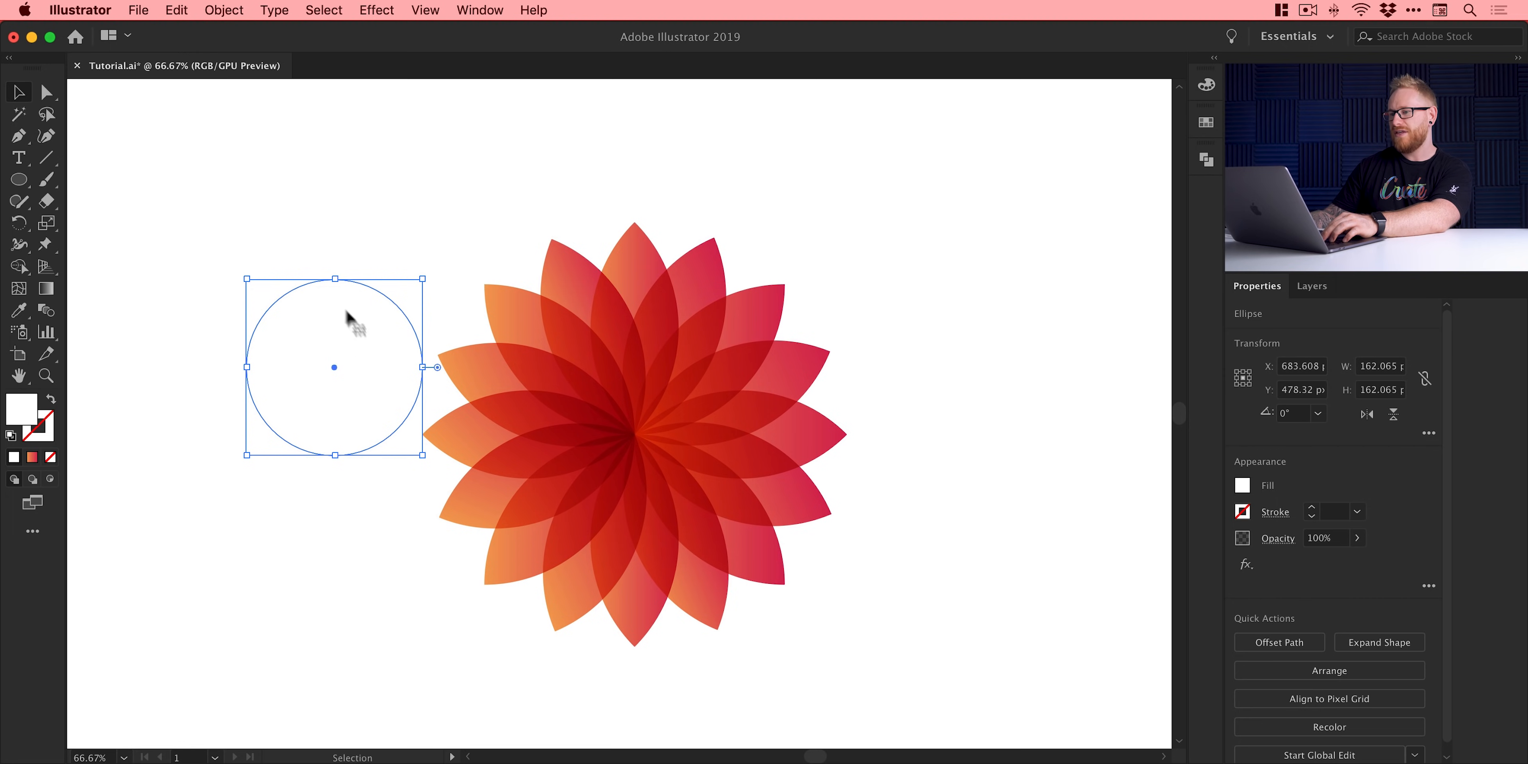
left_click_drag(310, 189, 747, 511)
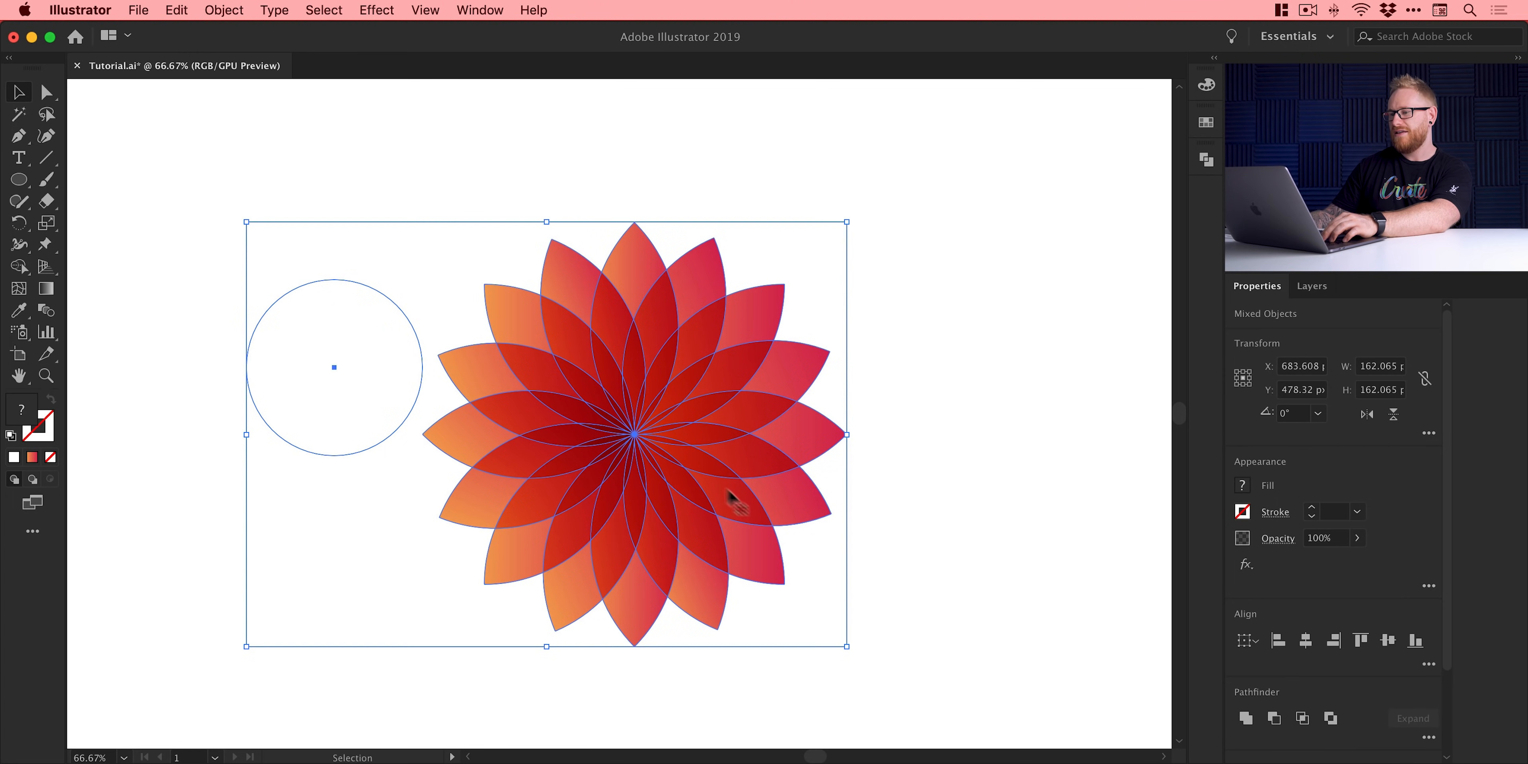
left_click(479, 11)
left_click(525, 248)
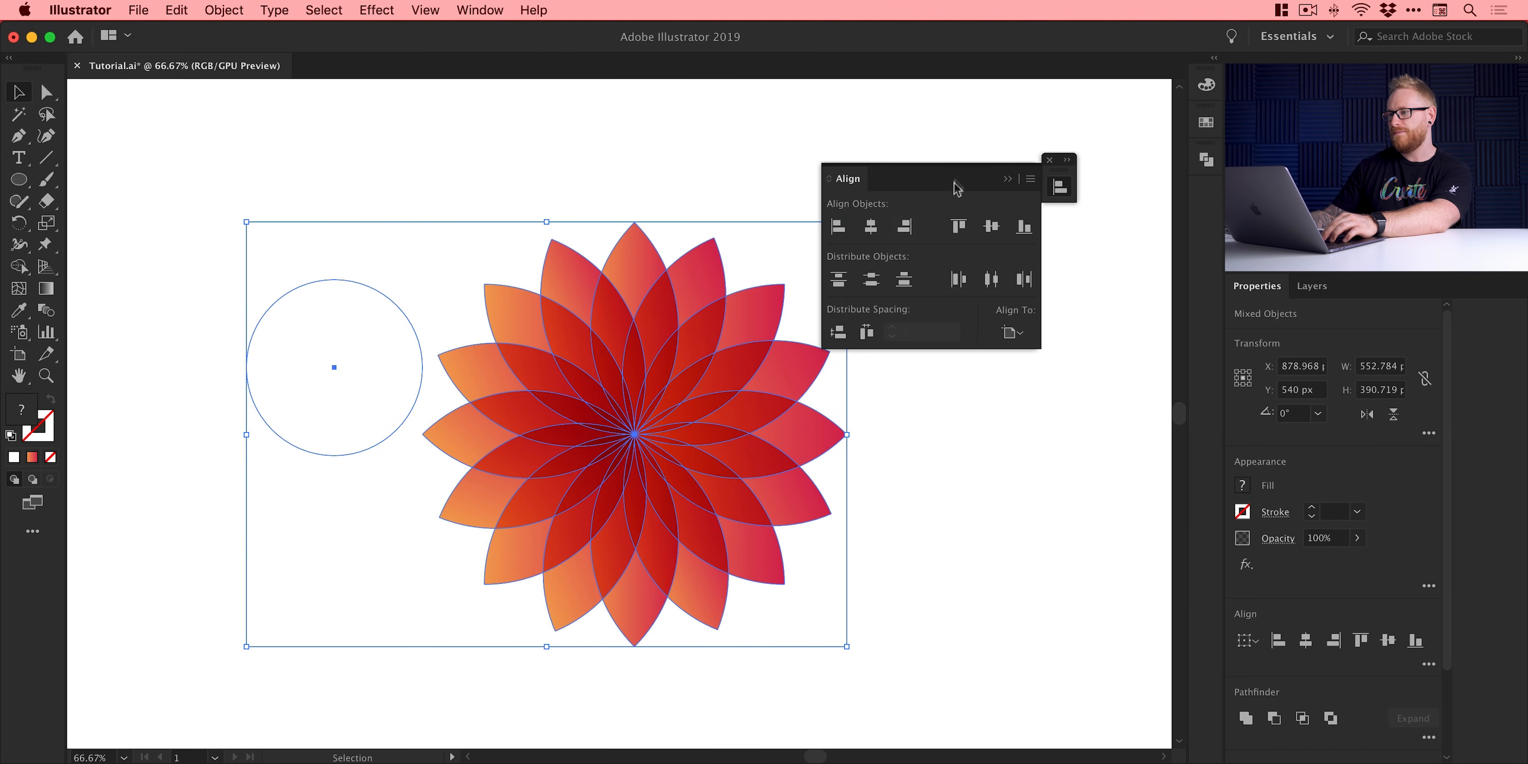
left_click_drag(959, 177, 1056, 122)
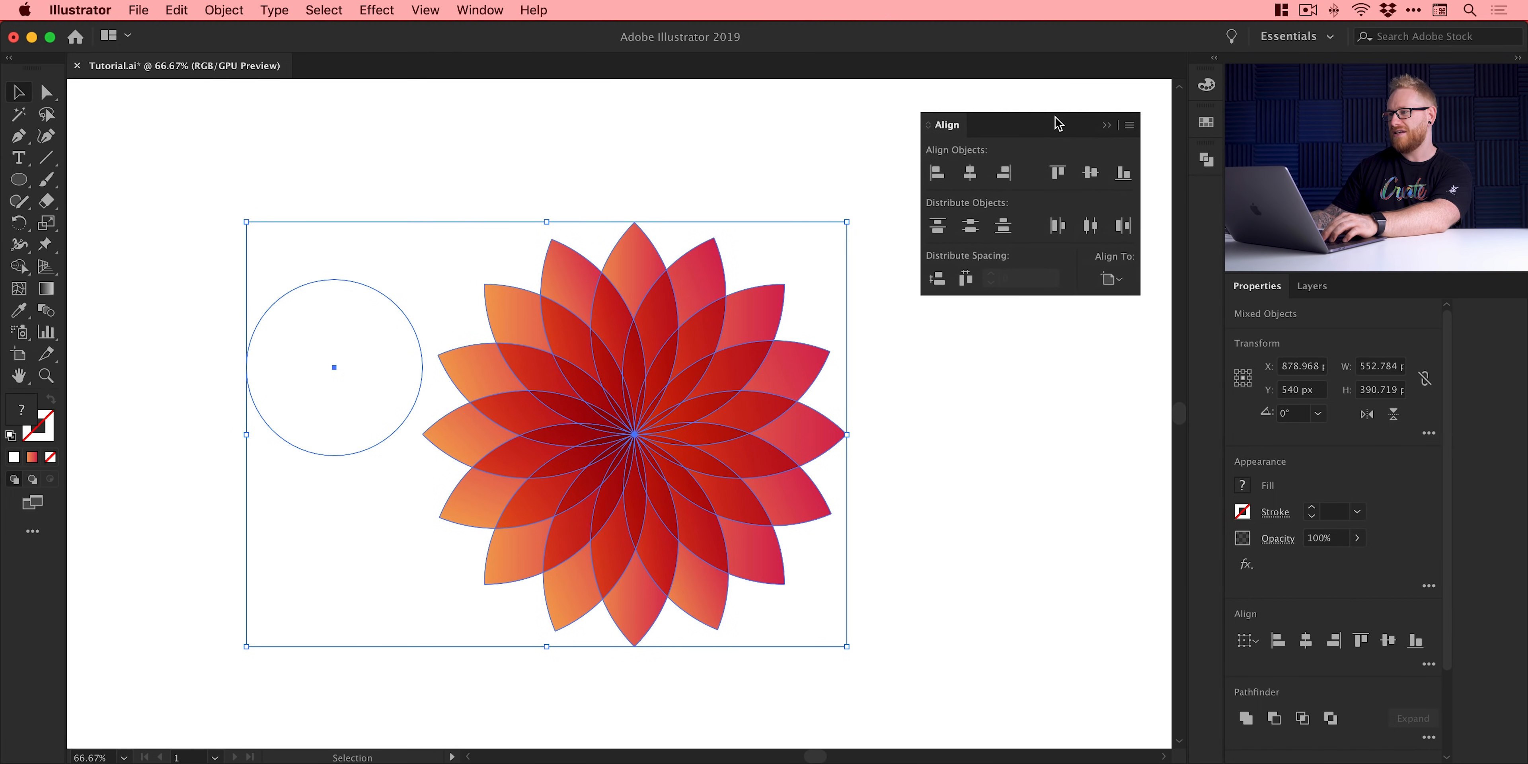
left_click(971, 171)
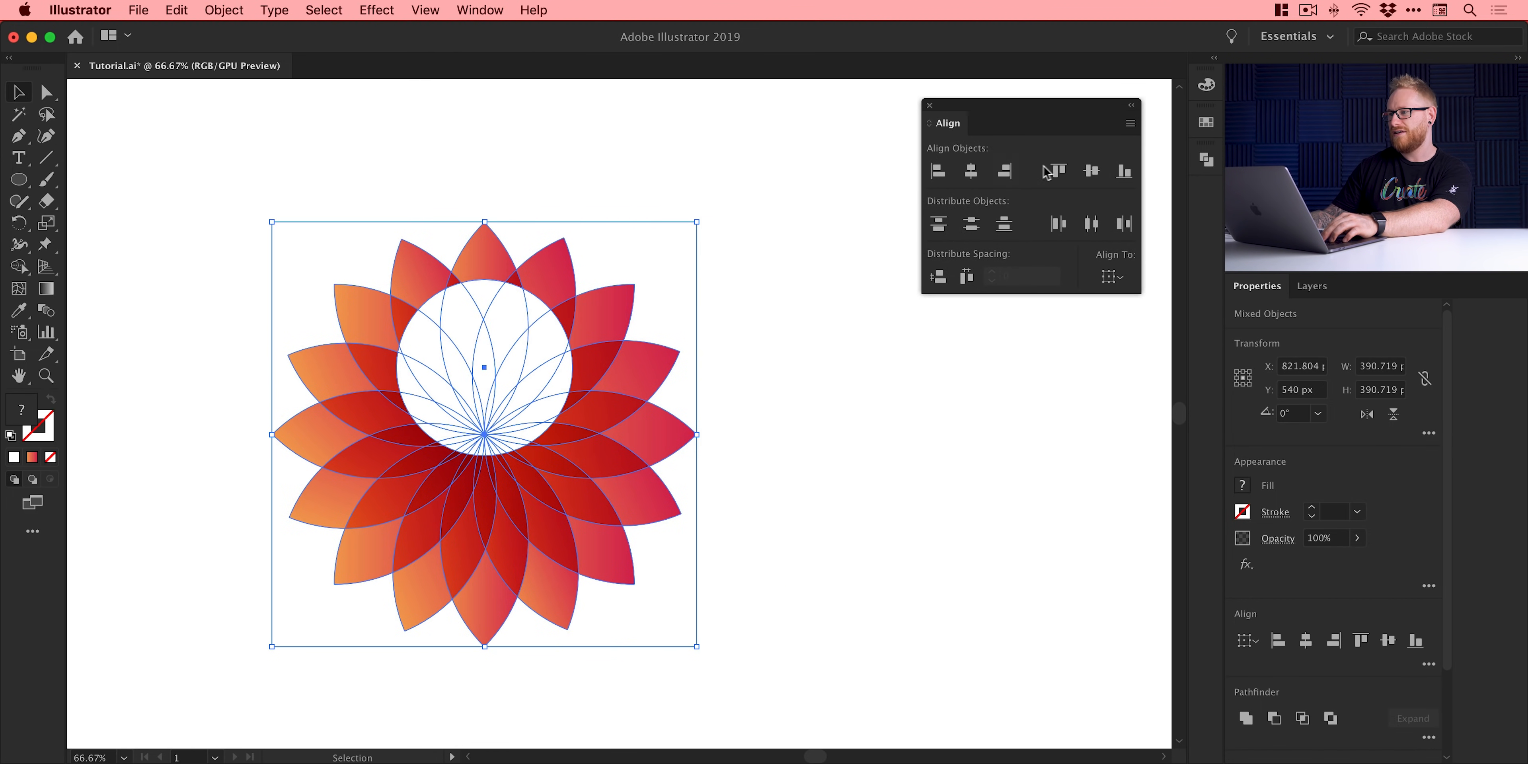
left_click(1091, 172)
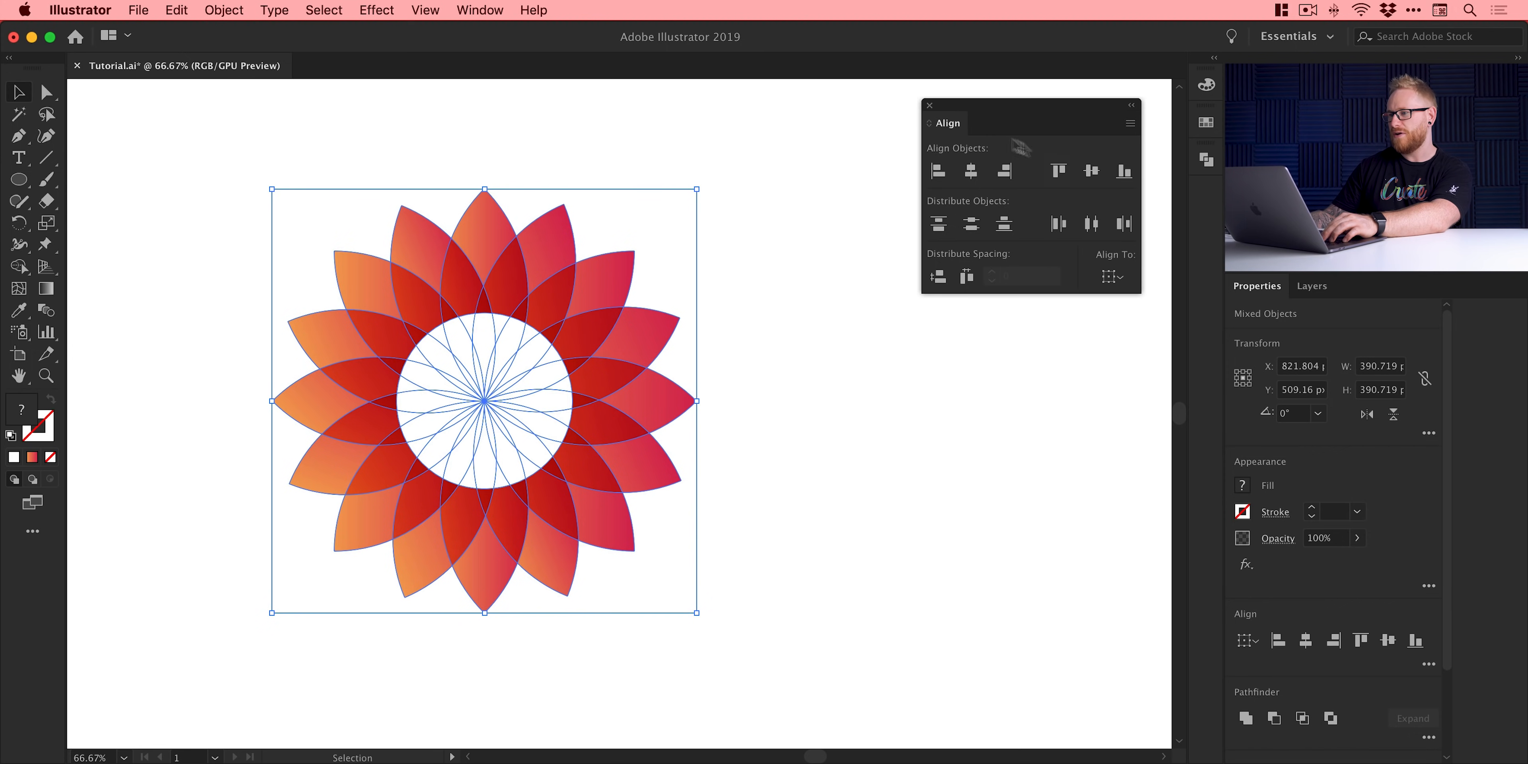
left_click(930, 106)
left_click_drag(494, 374, 608, 398)
left_click(928, 377)
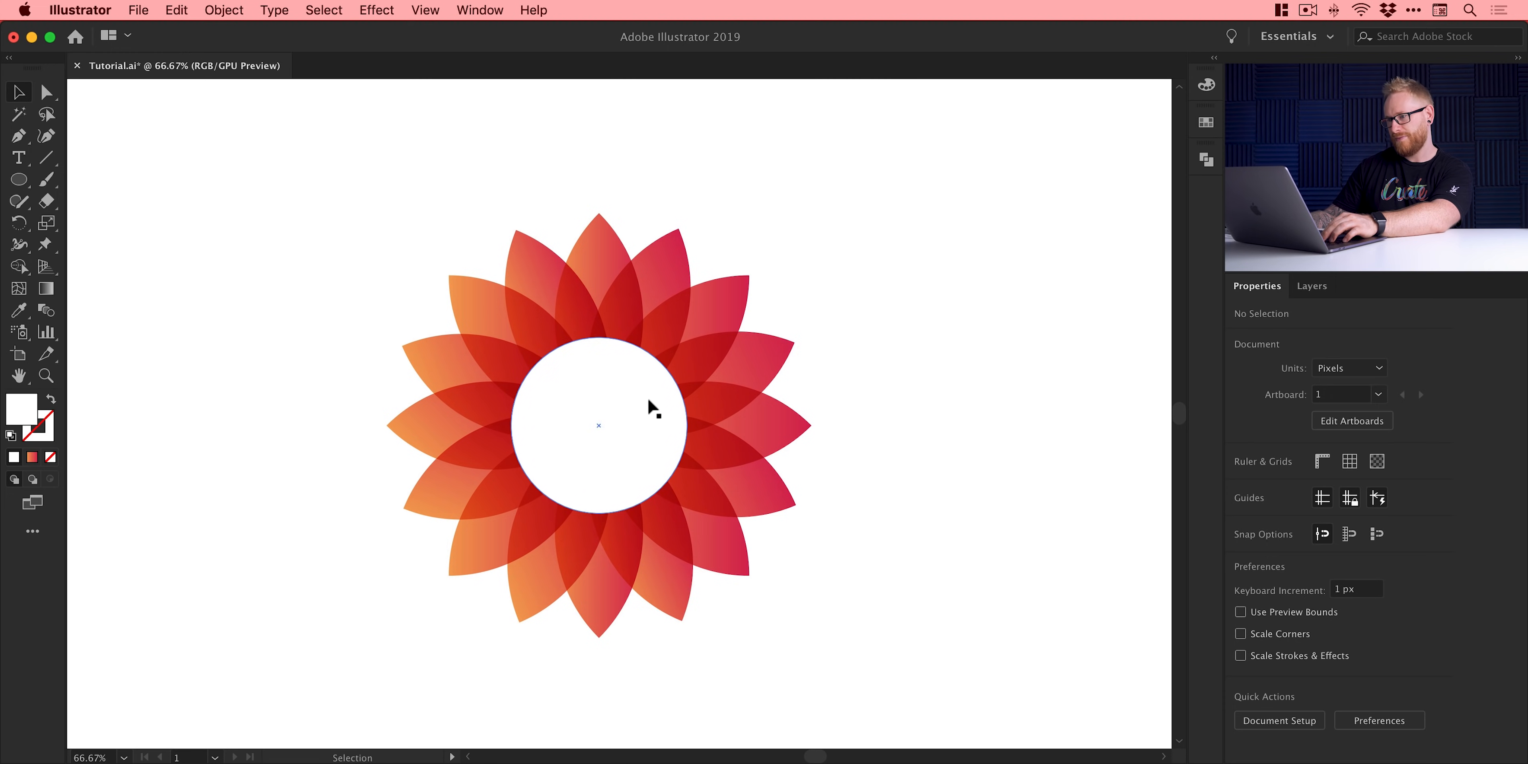
- Enlarge the white circle proportionally from its centre to about 217 px in diameter
left_click(629, 404)
left_click_drag(688, 337, 720, 281)
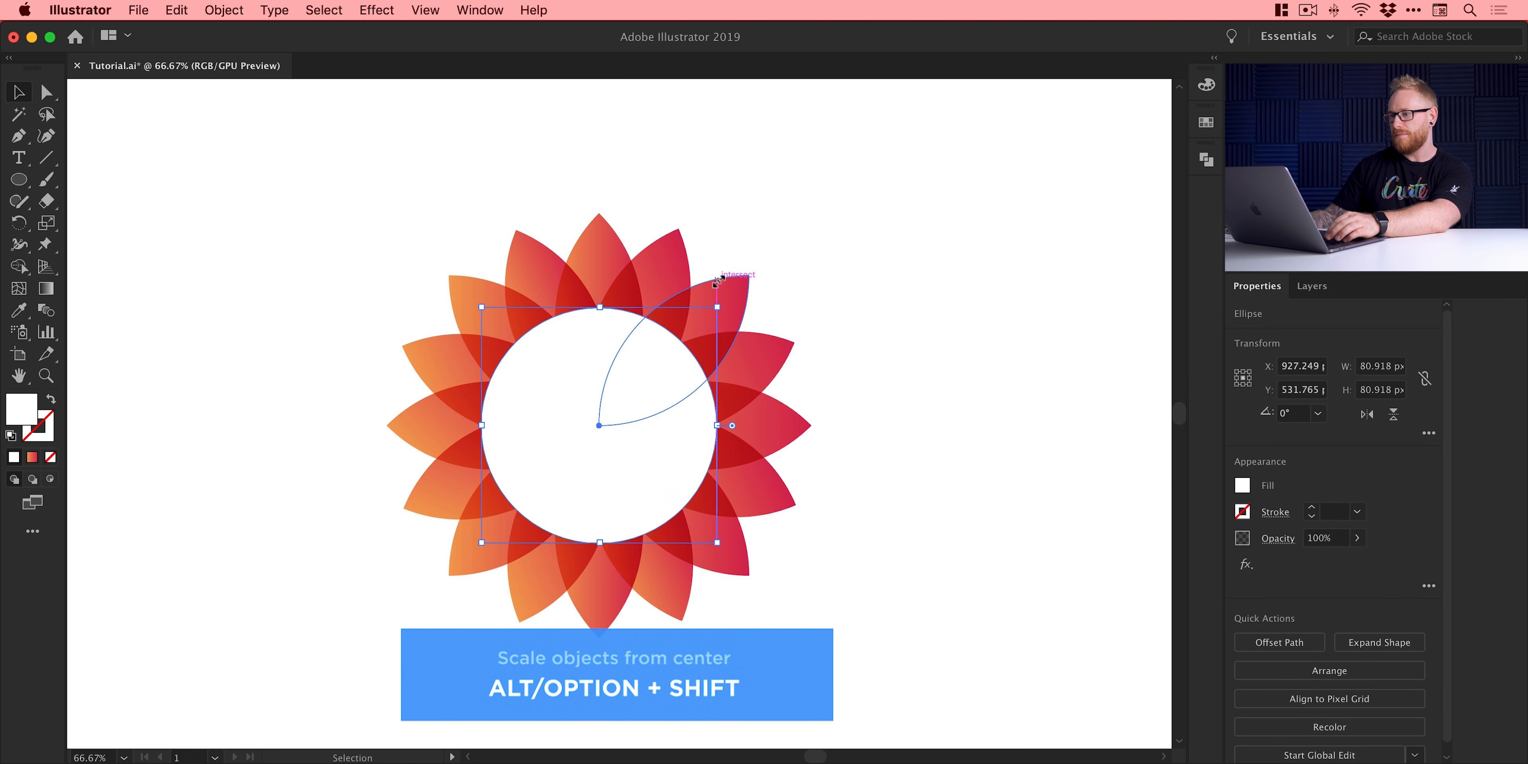
left_click(862, 334)
- Try enlarging the white circle from its centre to about 309 px in diameter, and undo the scaling
left_click(693, 391)
left_click_drag(720, 310, 769, 236)
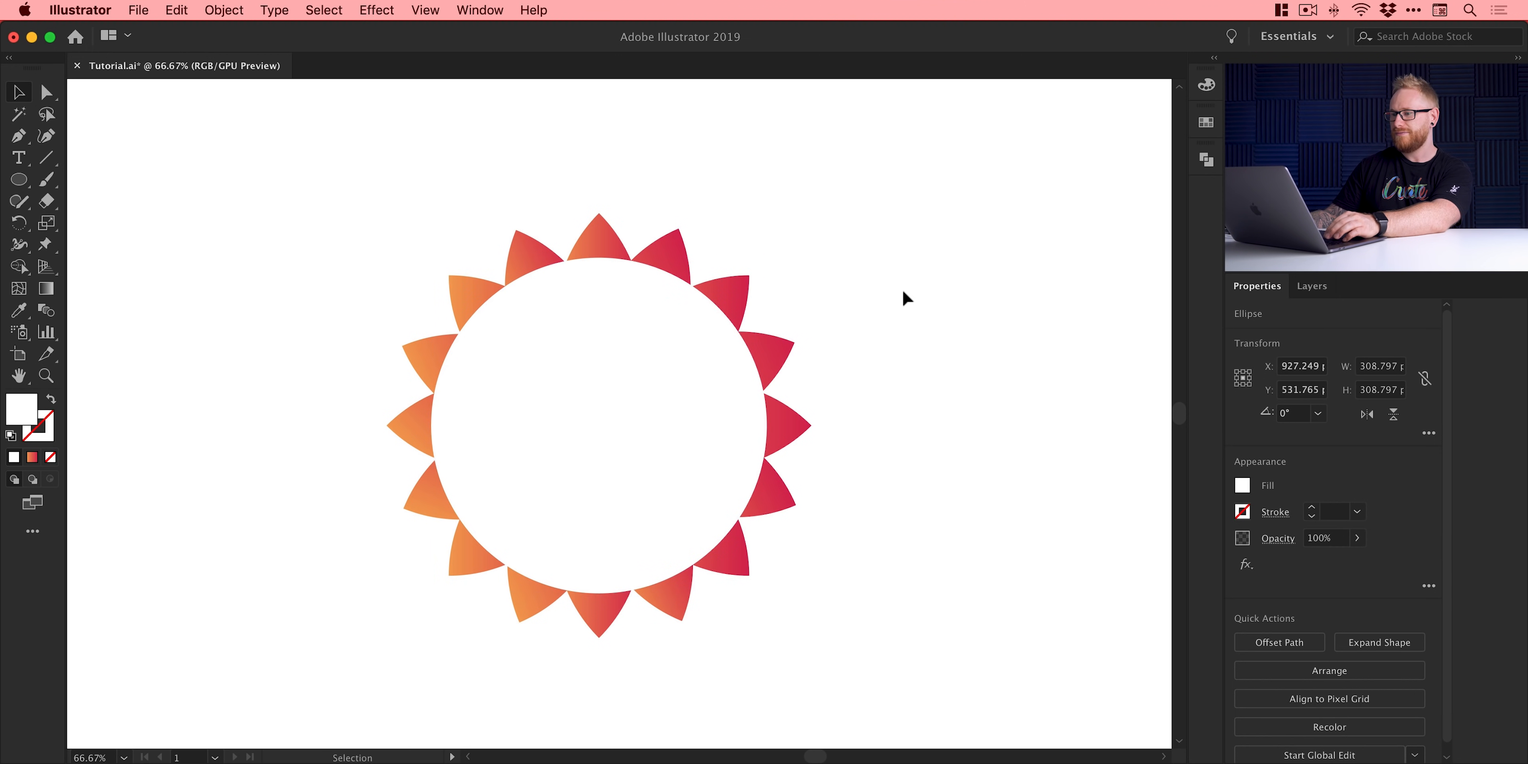
left_click(903, 291)
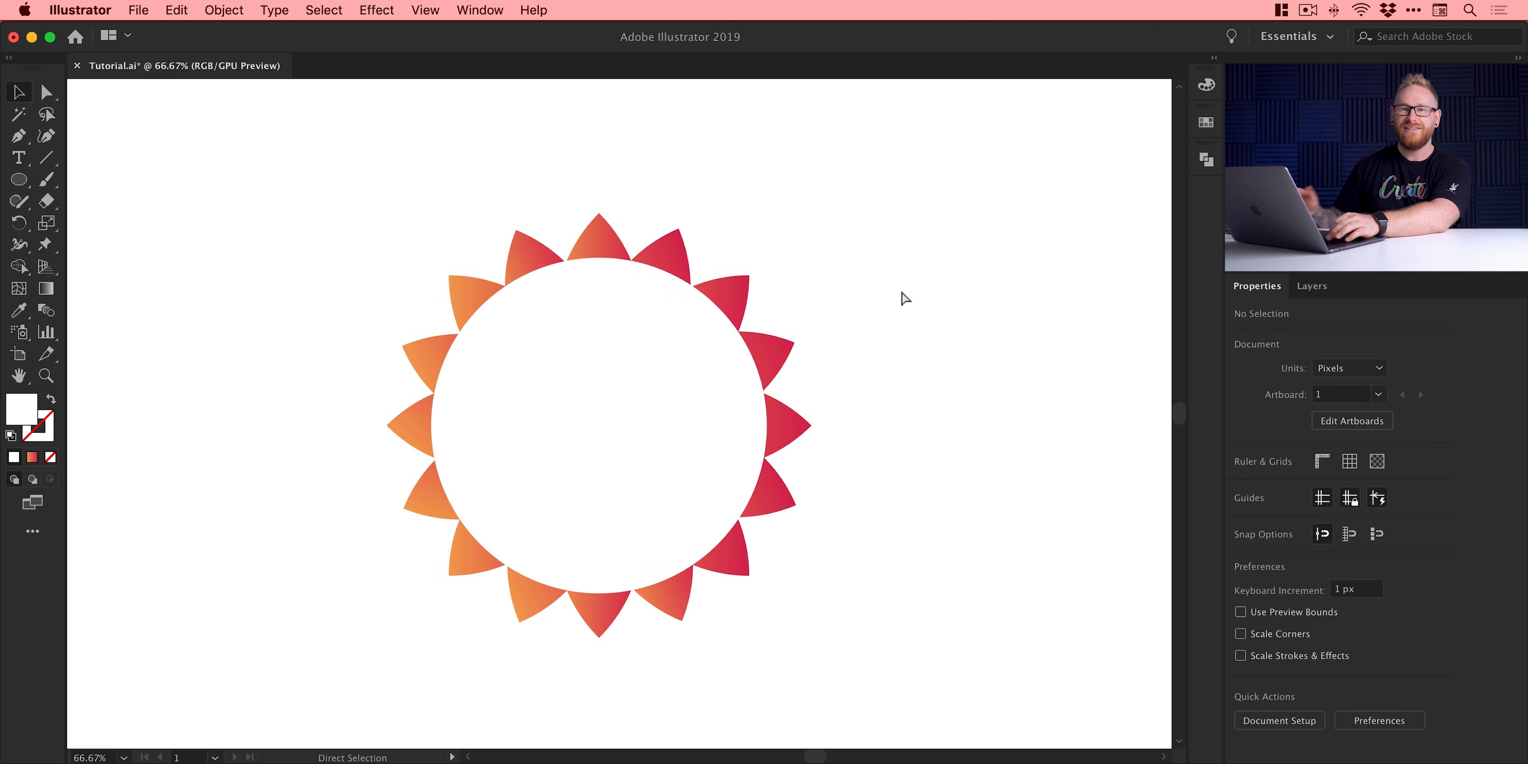
key("super+z")
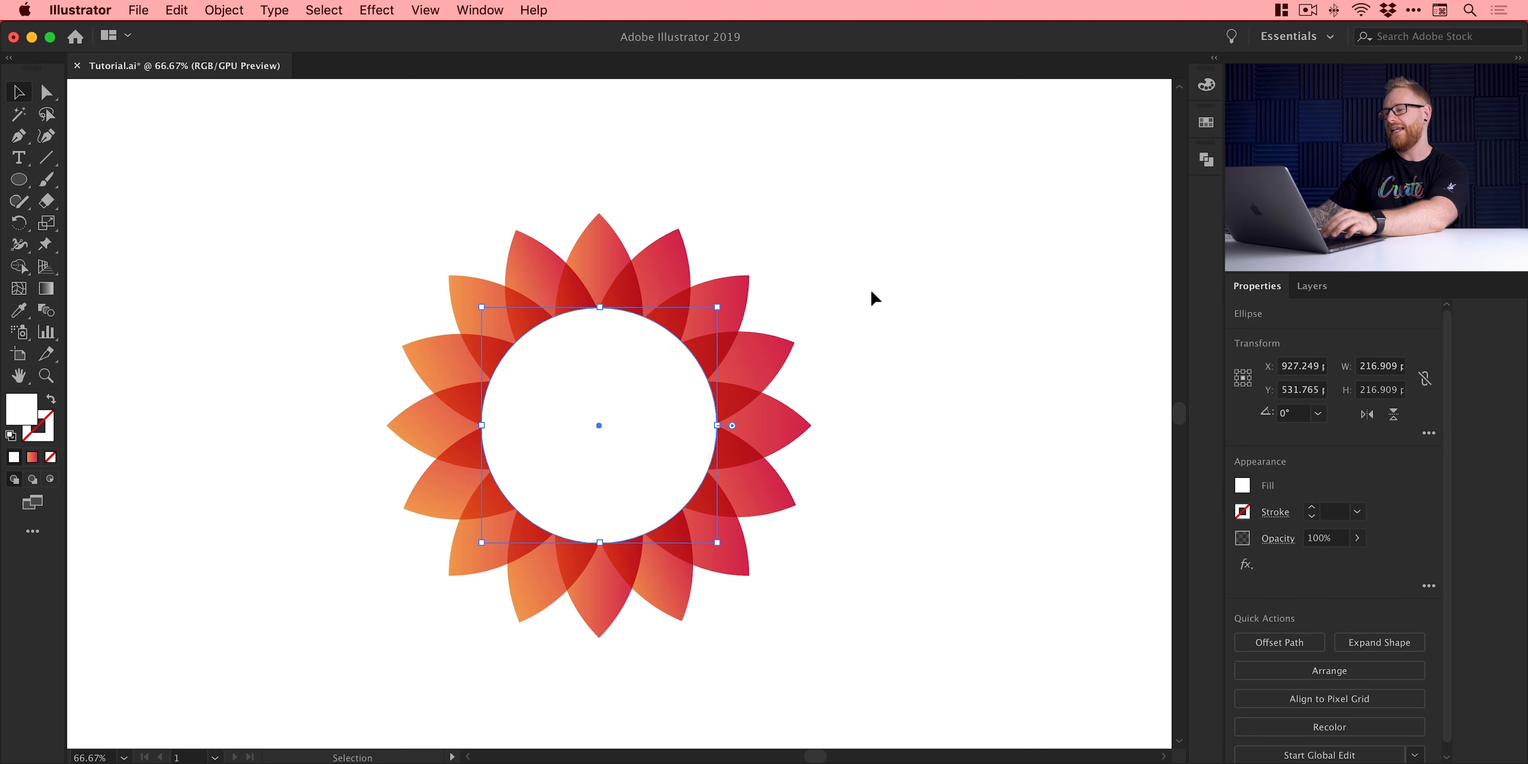
- Remove the circle and all petal pieces inside it with the Shape Builder tool, leaving an open centre, and deselect the artwork
left_click_drag(340, 198, 891, 680)
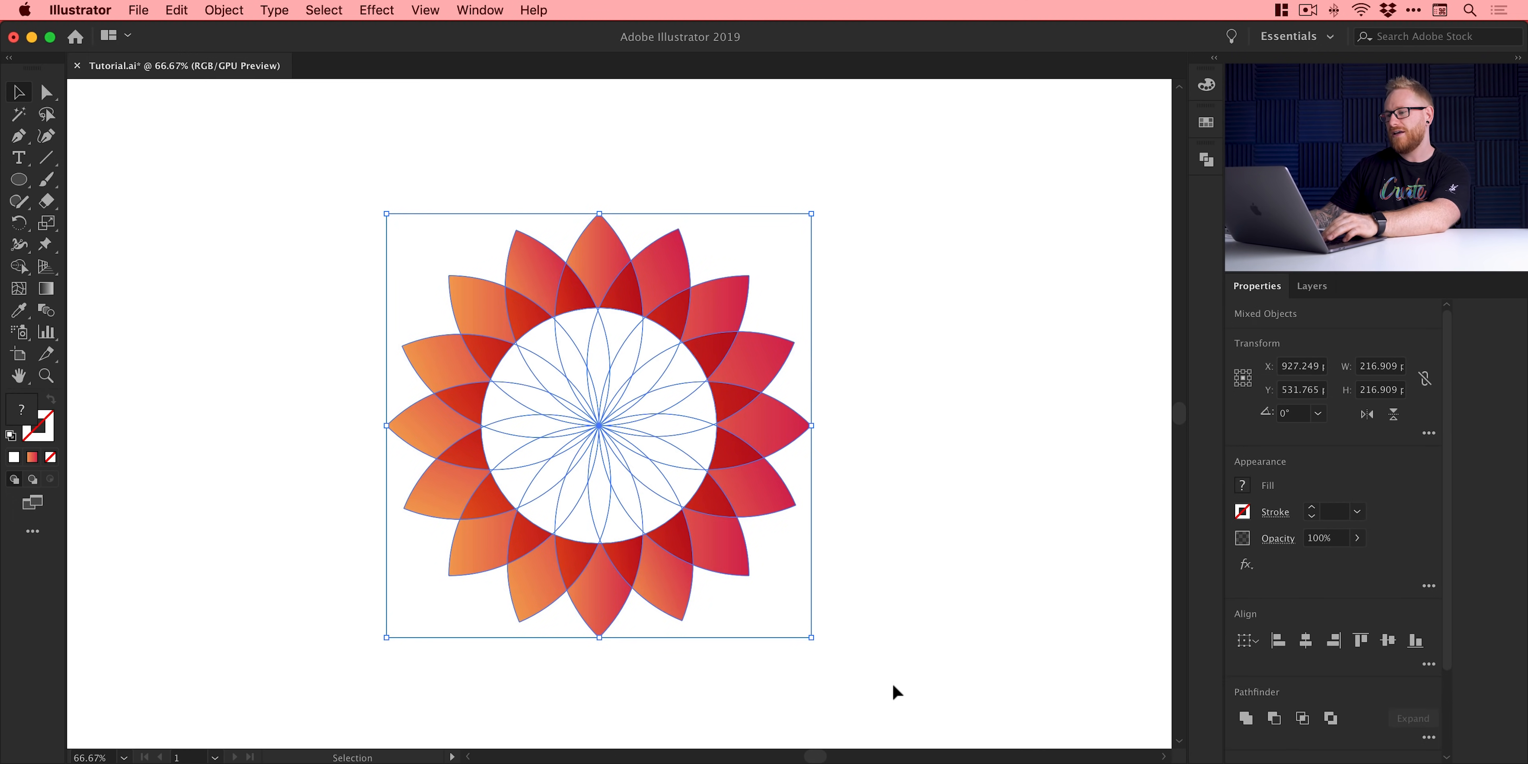
left_click(15, 268)
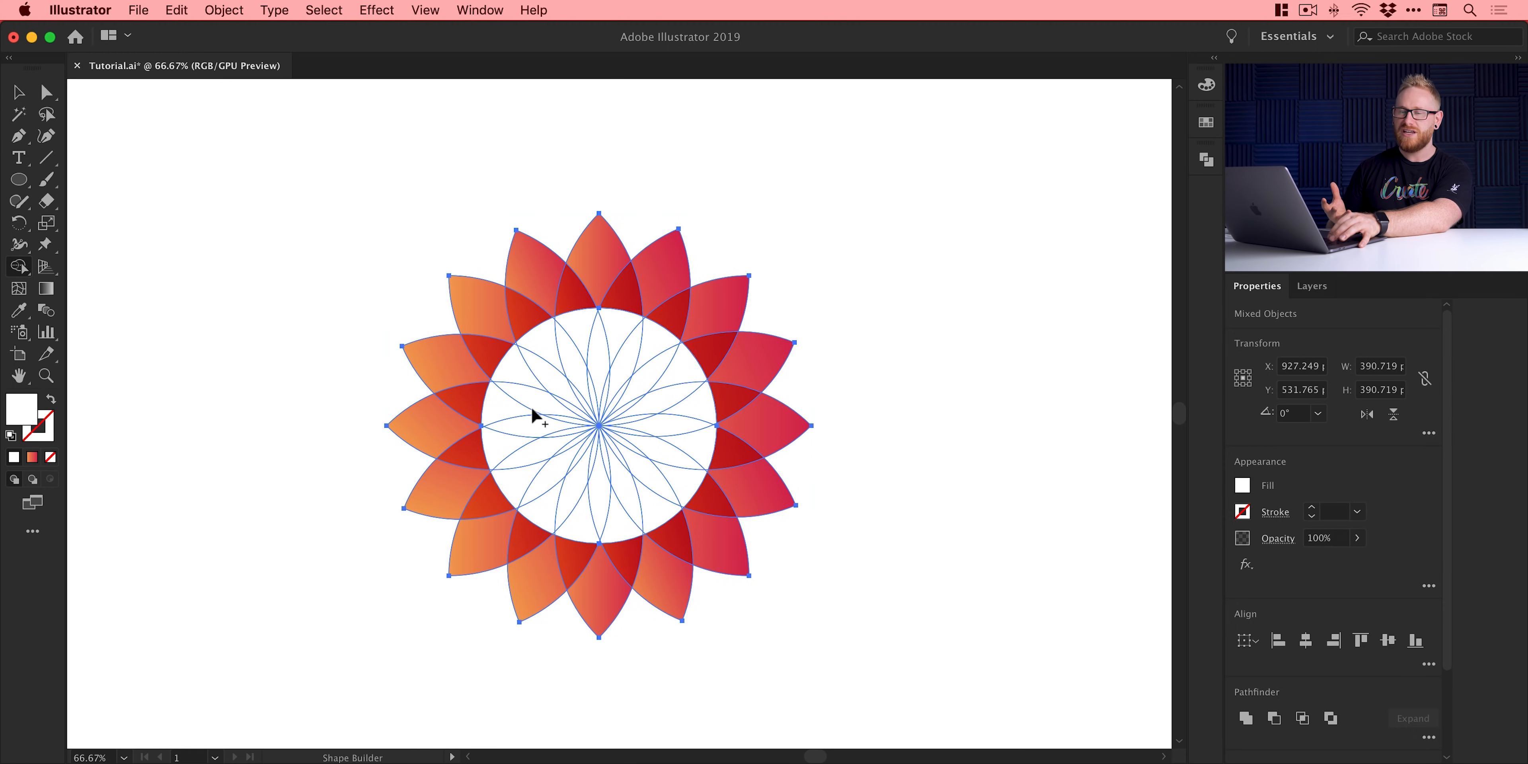
mouse_move(531, 405)
left_mouse_down()
mouse_move(543, 358)
mouse_move(585, 347)
mouse_move(631, 359)
mouse_move(664, 423)
mouse_move(657, 470)
mouse_move(630, 484)
mouse_move(592, 480)
mouse_move(536, 422)
mouse_move(520, 429)
mouse_move(516, 469)
mouse_move(544, 503)
mouse_move(595, 519)
mouse_move(627, 422)
mouse_move(570, 425)
mouse_move(611, 436)
mouse_move(567, 453)
mouse_move(596, 423)
left_mouse_up()
key("v")
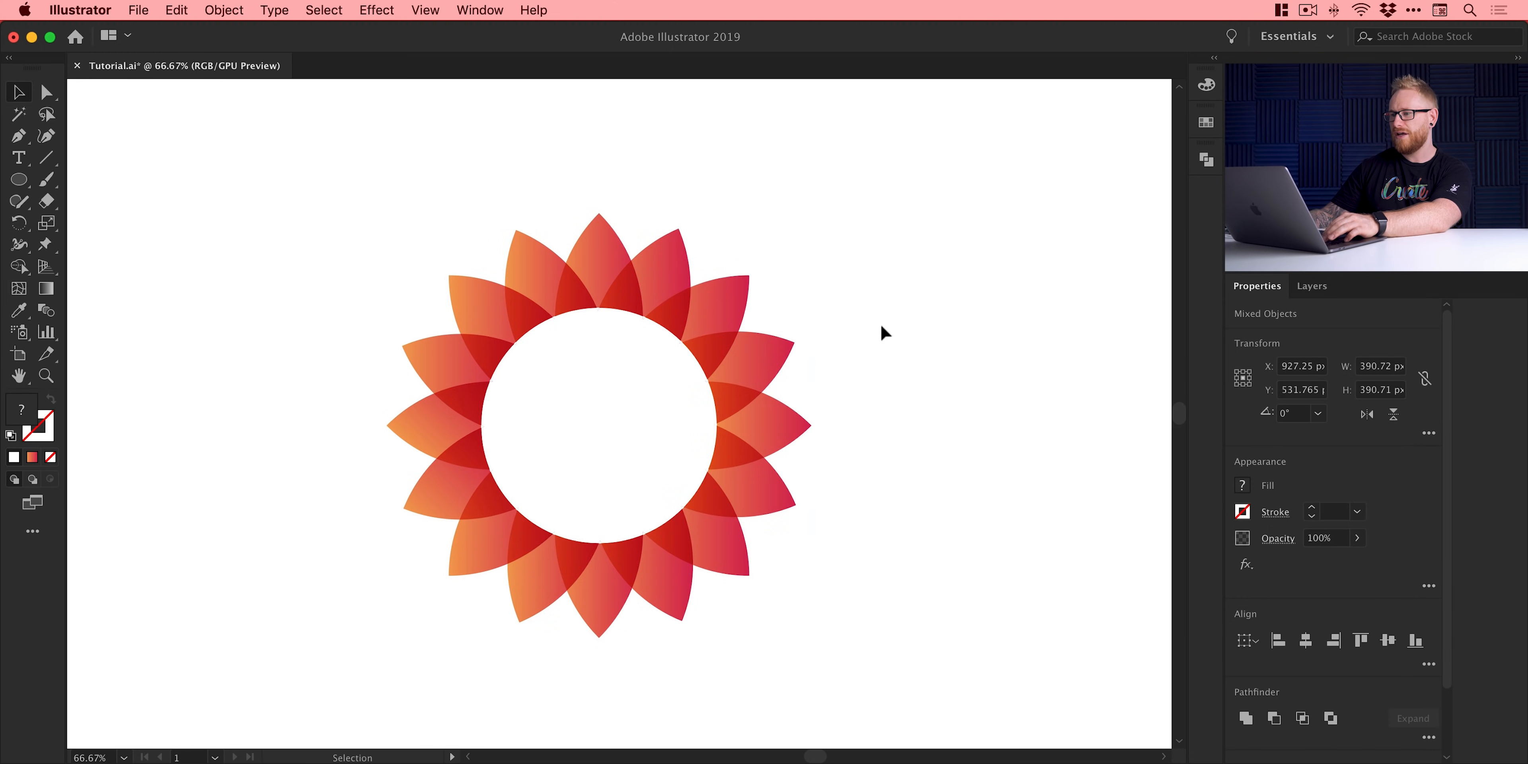
left_click(880, 326)
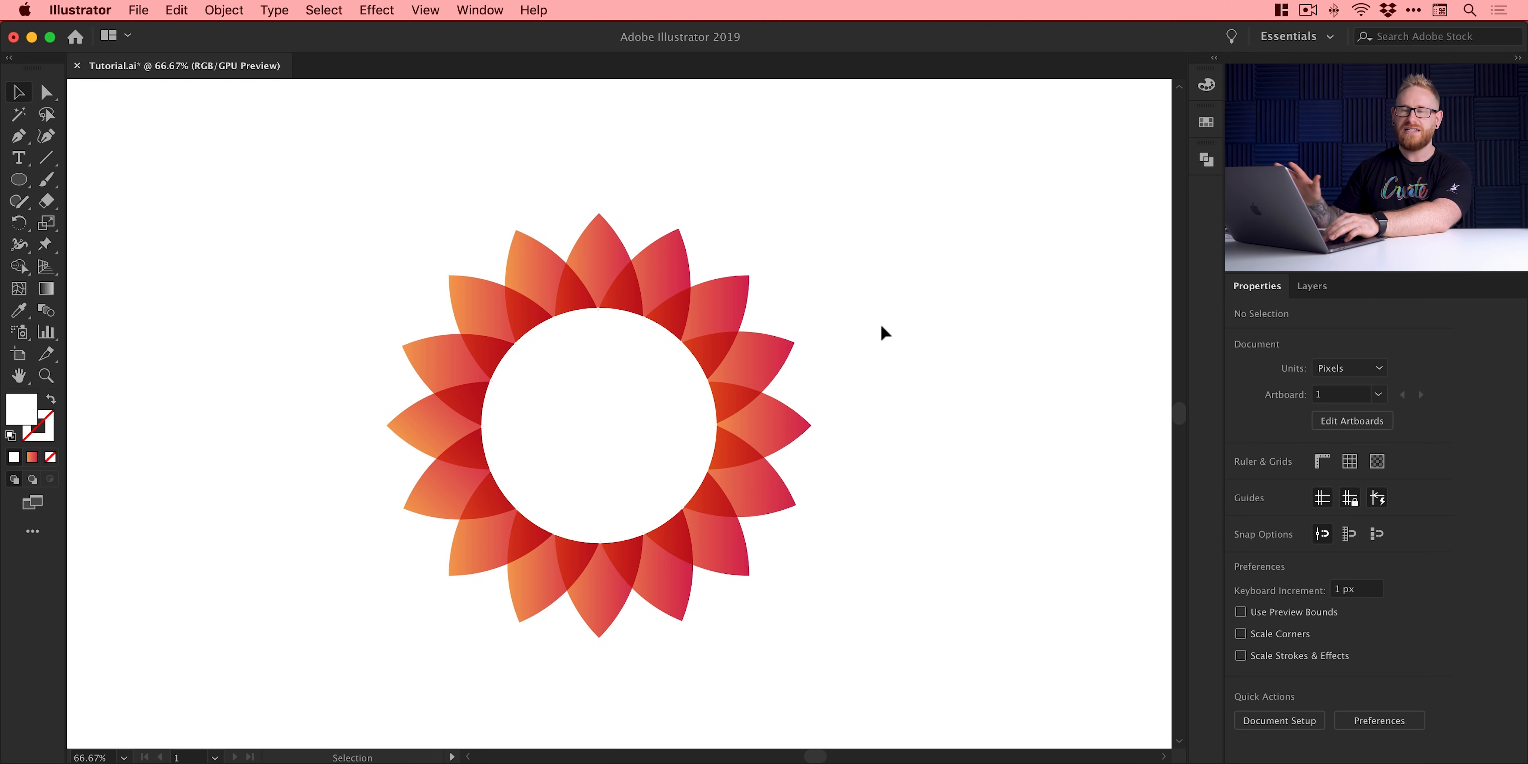
- Draw a rectangle about 612 by 467 px over the flower, fill it dark red and send it to the back
left_click_drag(22, 181, 89, 177)
left_click_drag(269, 174, 935, 683)
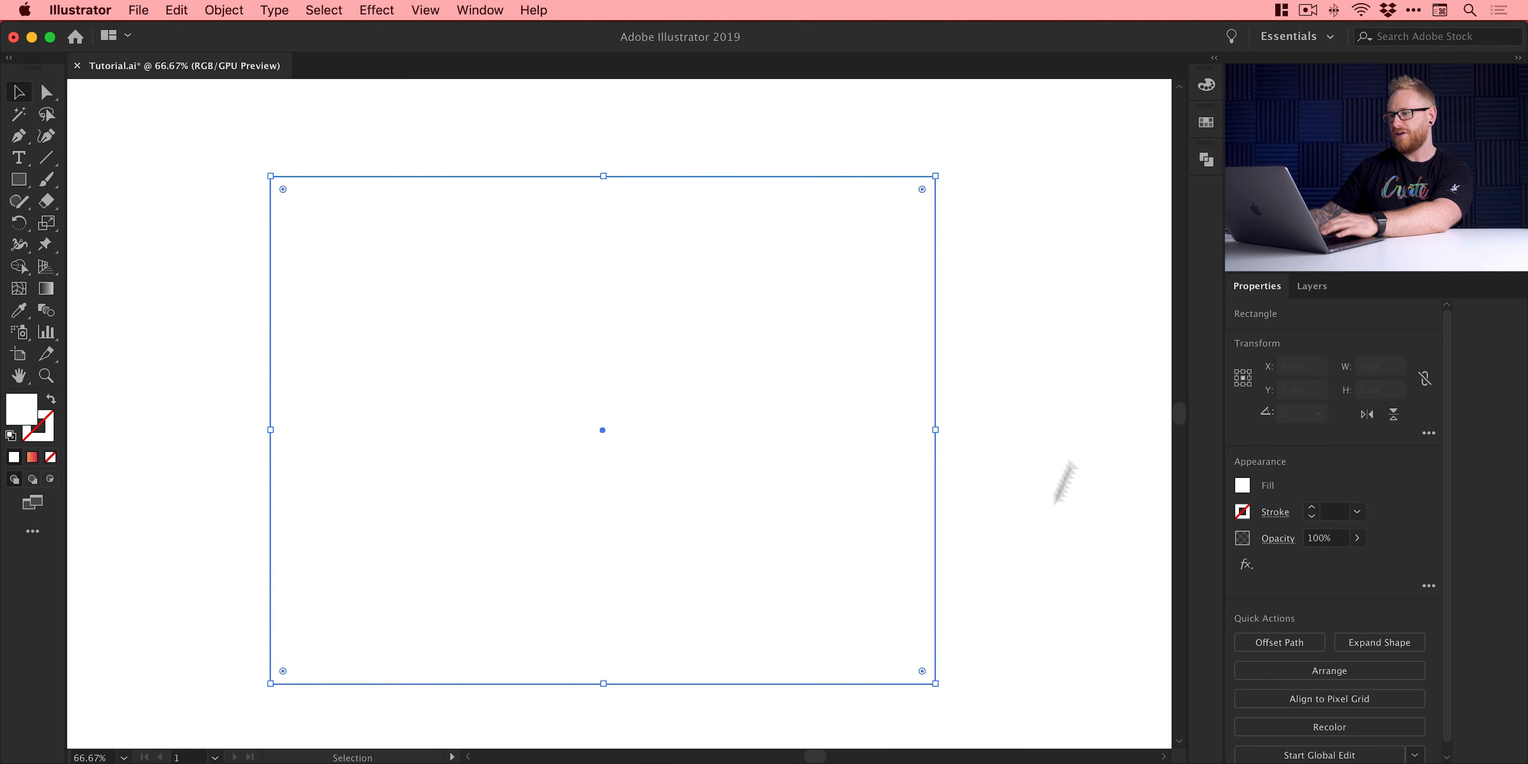
left_click(1204, 123)
left_click(1120, 171)
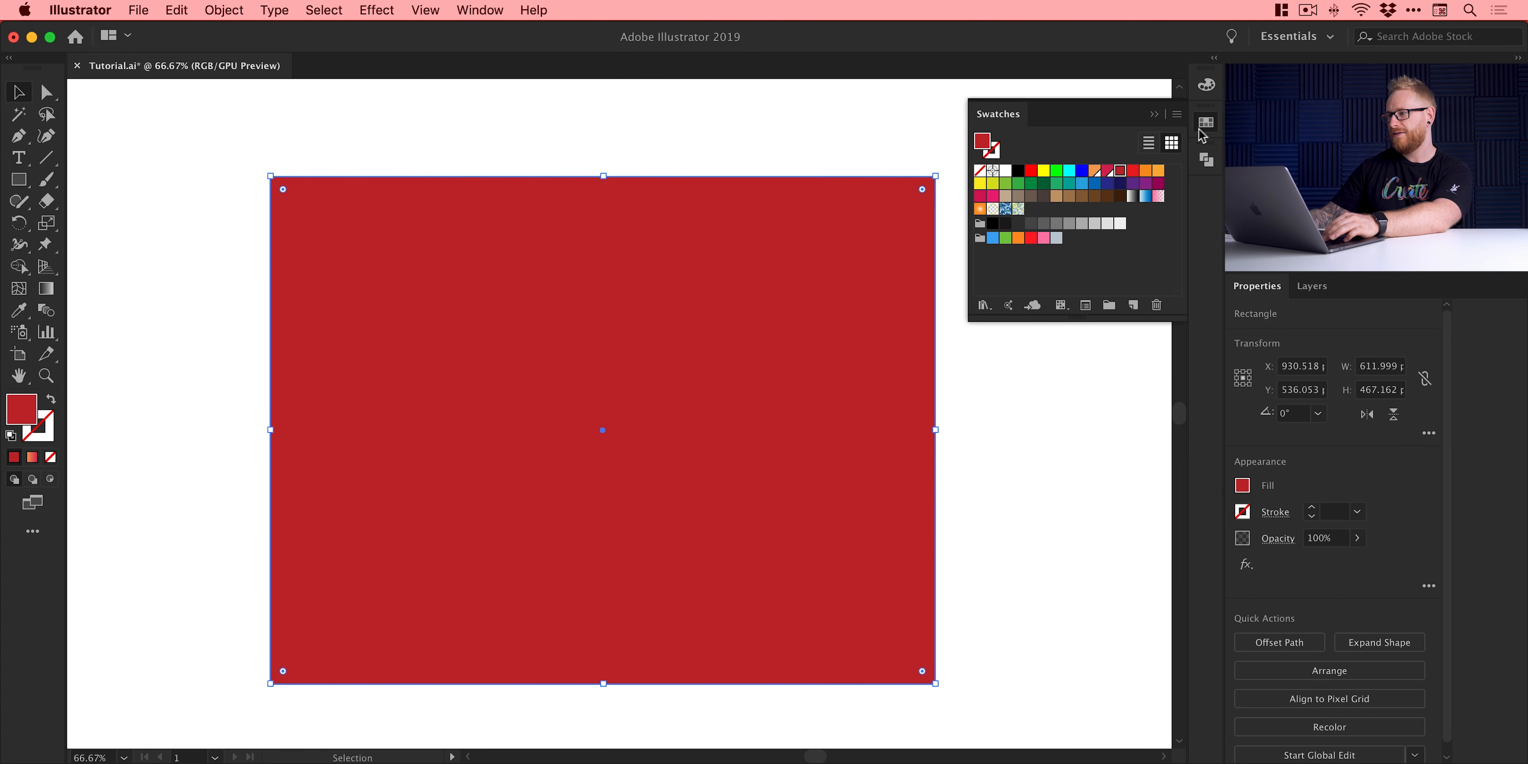
key("super+shift+bracketleft")
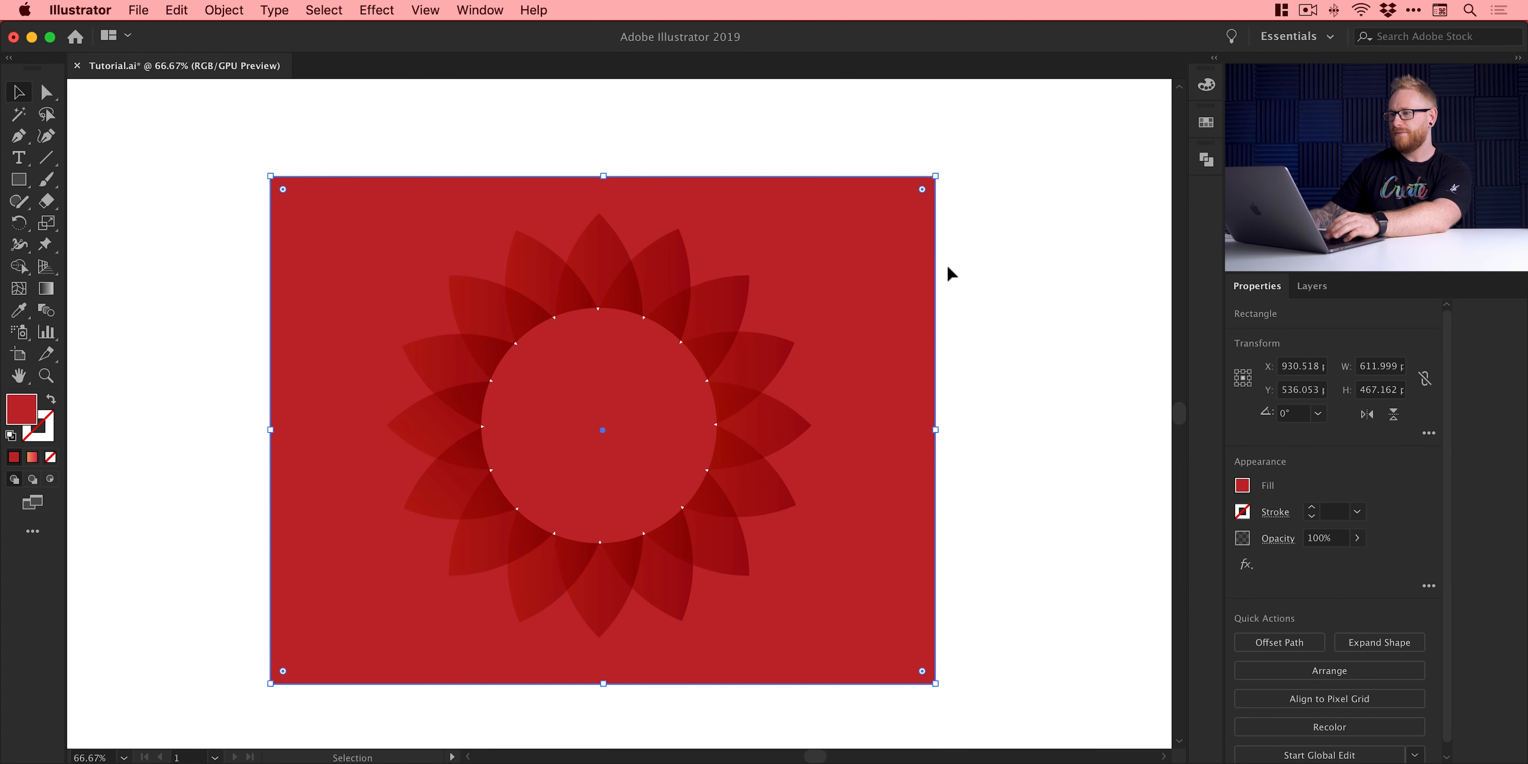
- Recolour the background rectangle light green to check the flower's open centre, and delete the rectangle
left_click(1207, 122)
left_click(1006, 184)
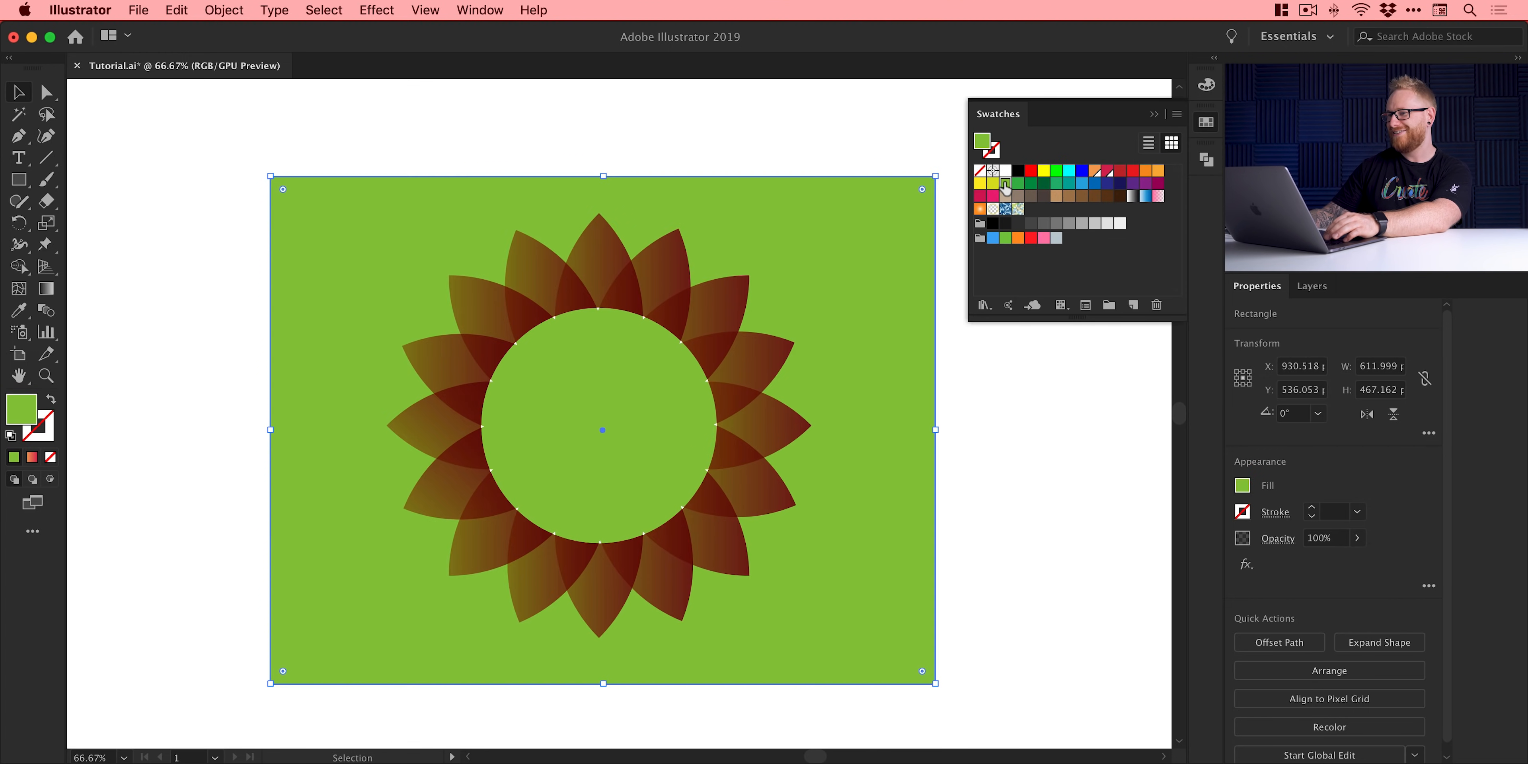
left_click(1206, 123)
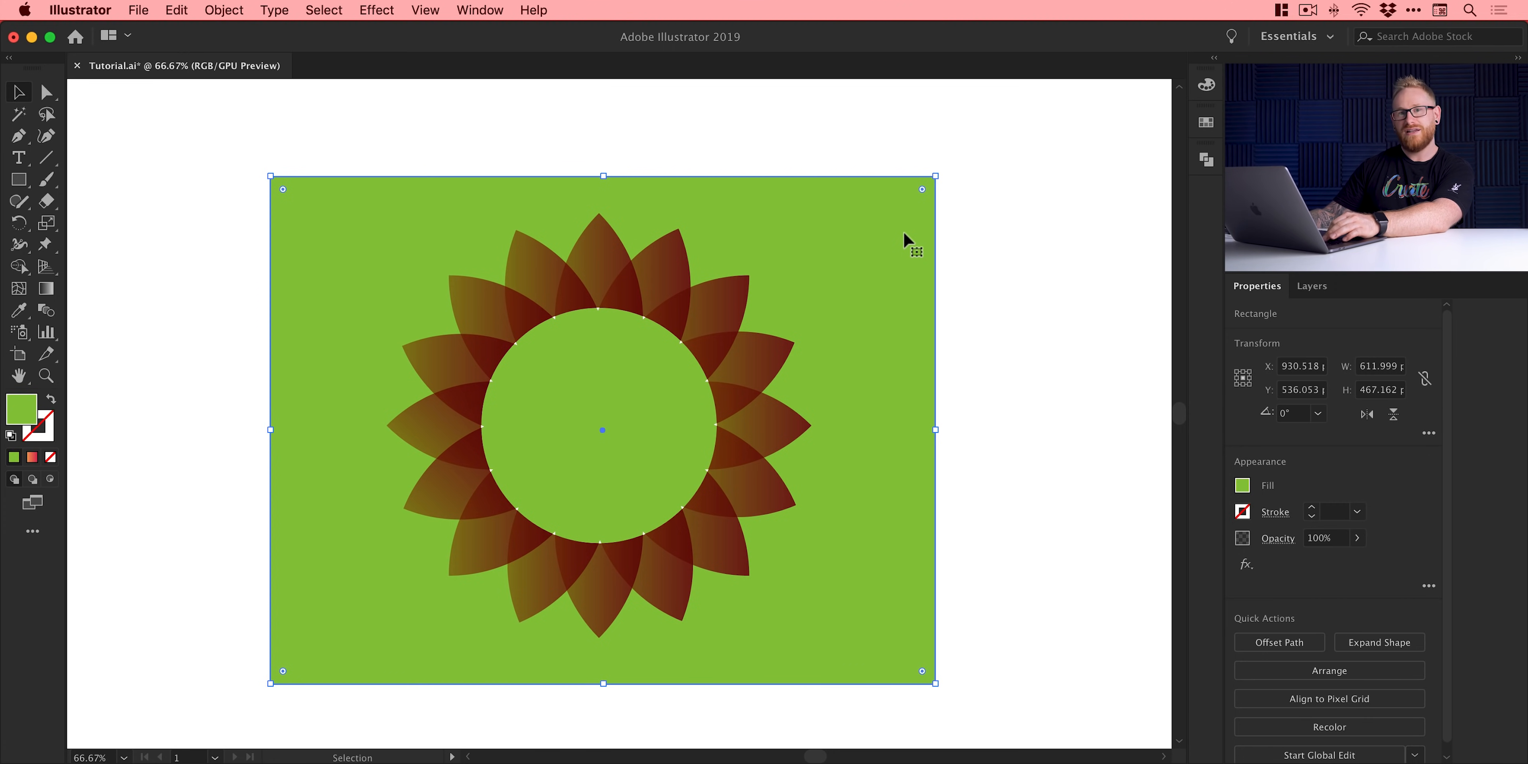
key("Delete")
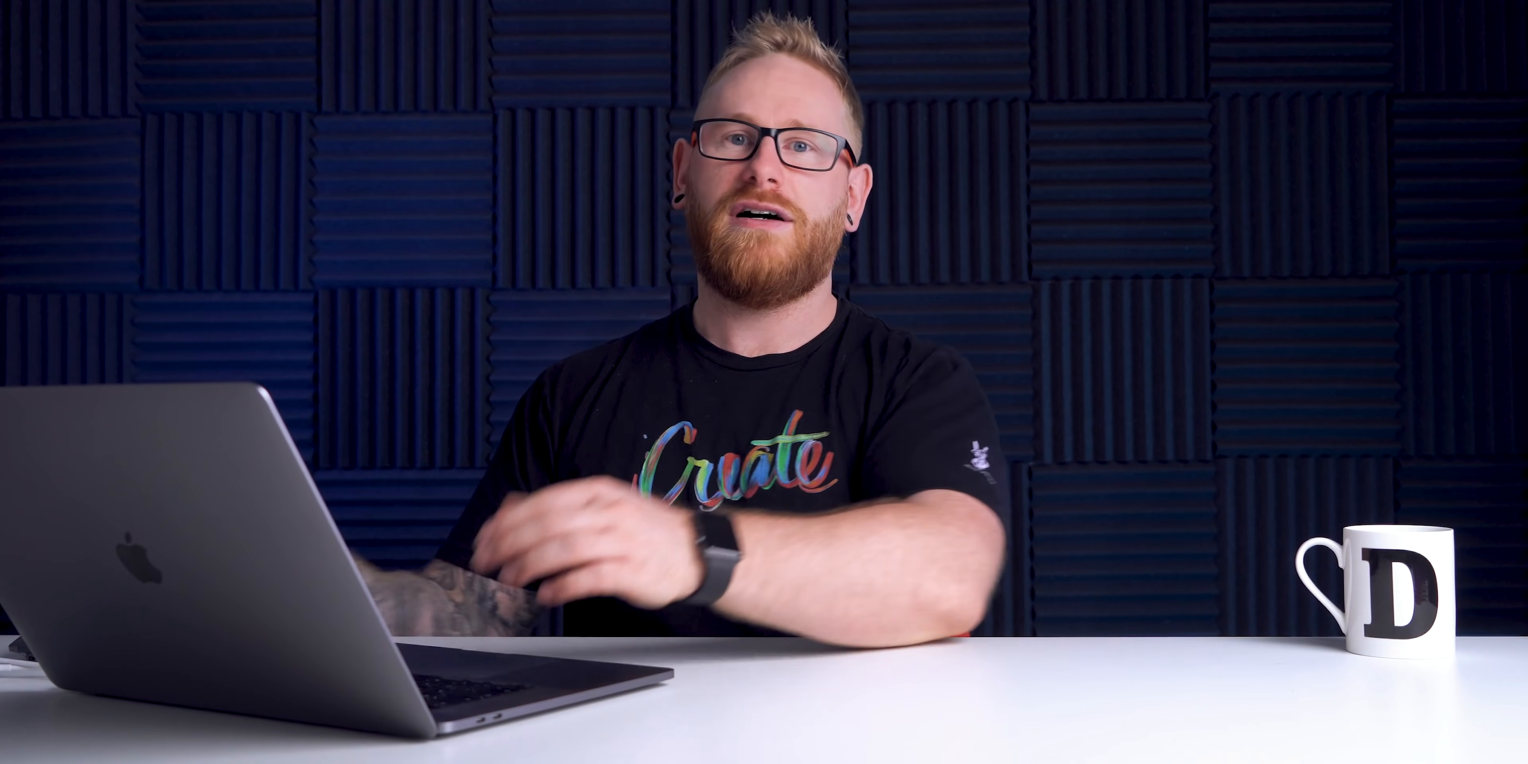